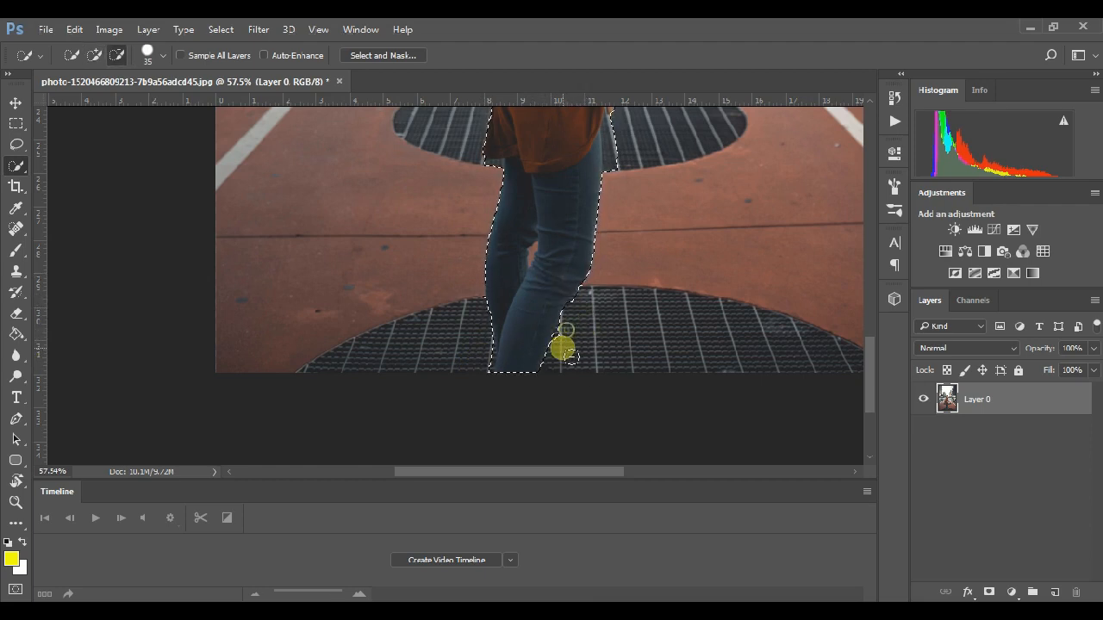
Subtract the gap between the woman's legs from the selection using a 9 px Quick Selection brush.
scroll(543, 296, up, 8)
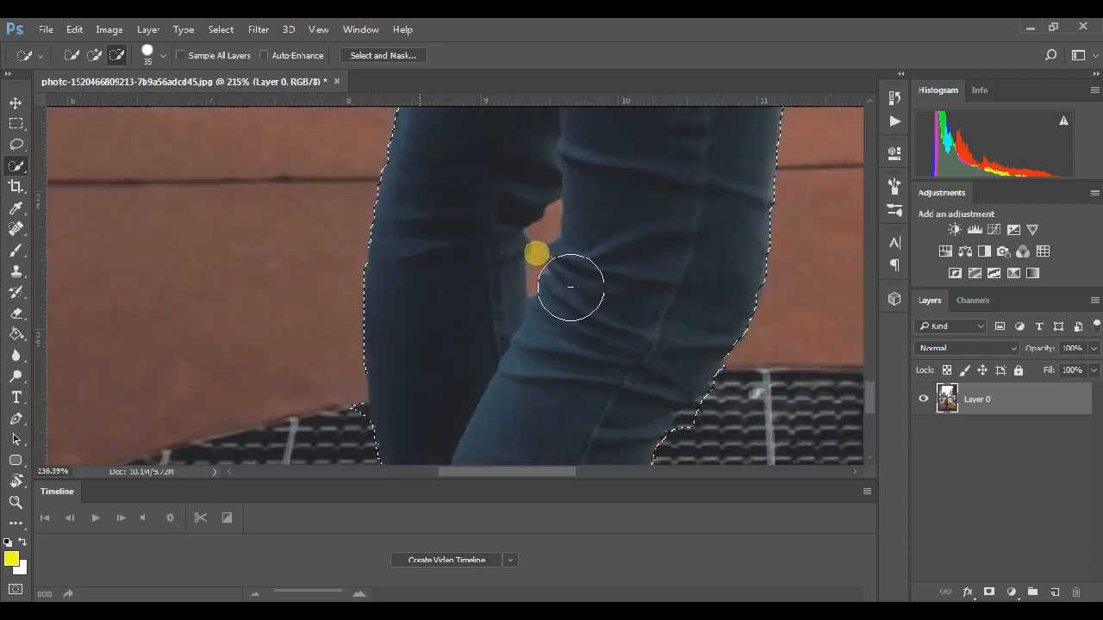
key(bracketleft)
key(bracketleft)
key(bracketleft)
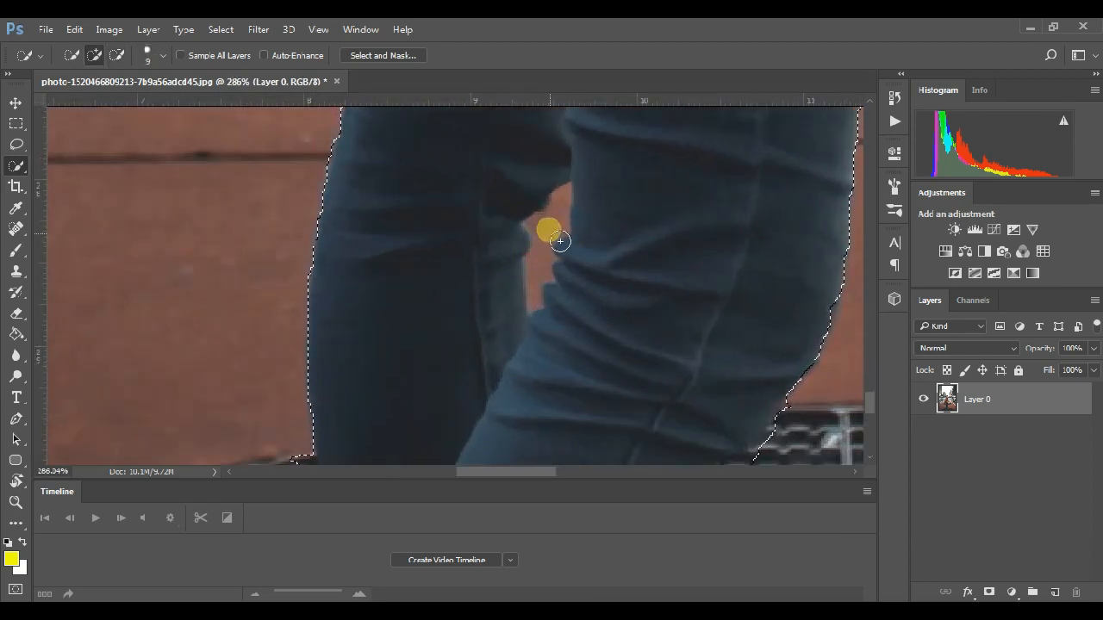
click(119, 55)
drag(578, 239, 562, 231)
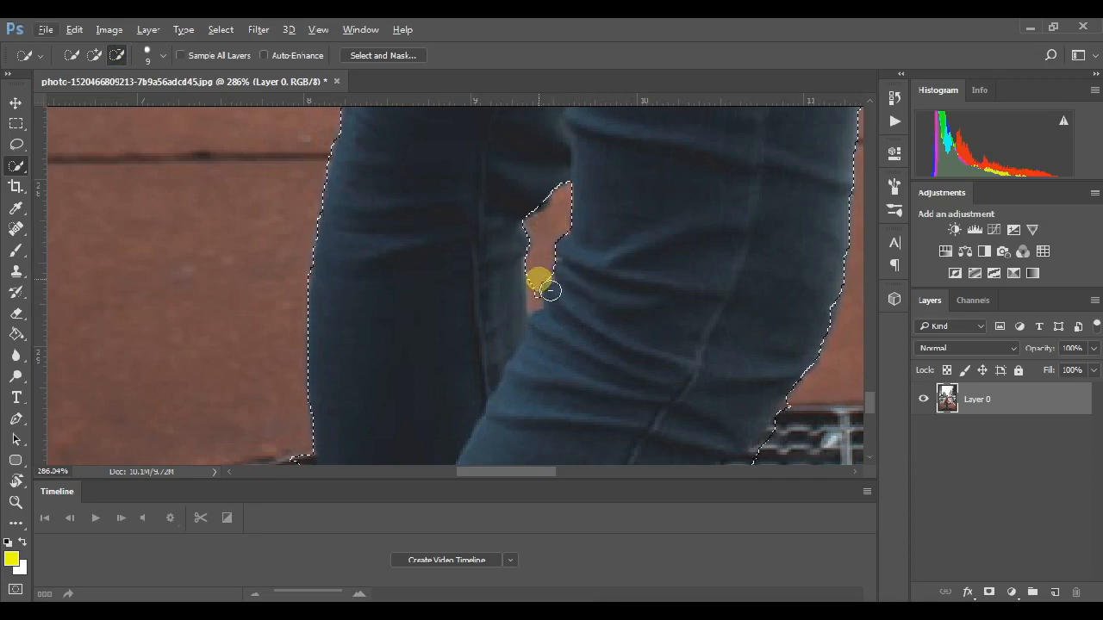
Subtract the street grate areas beside the shirt hem and hanging strap from the selection using a 20 px brush.
scroll(561, 296, down, 6)
drag(662, 231, 524, 411)
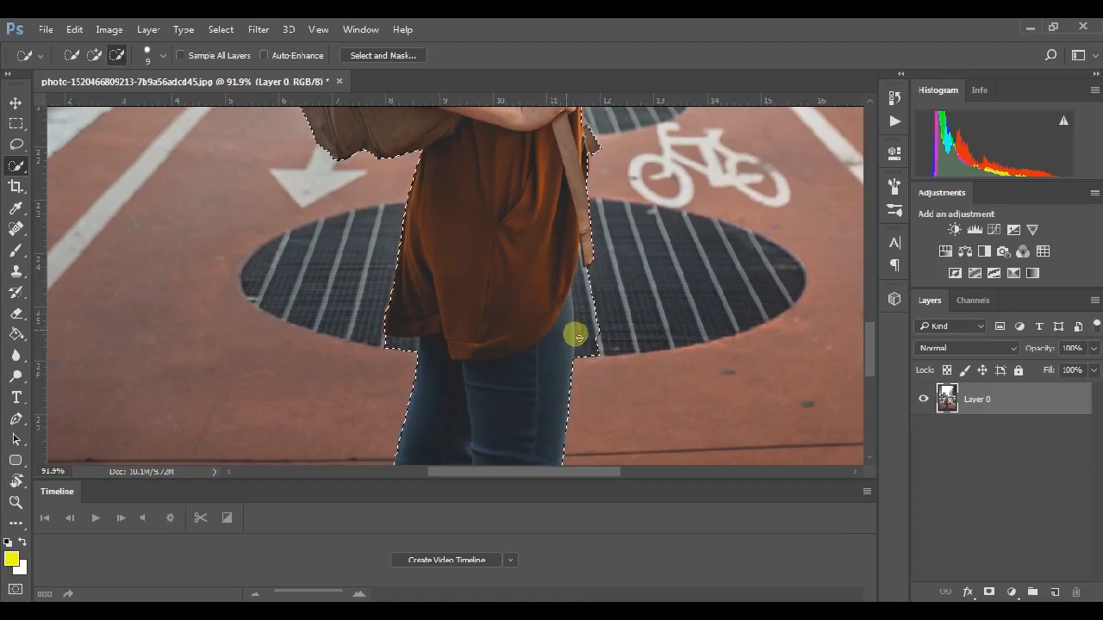
scroll(608, 365, up, 1)
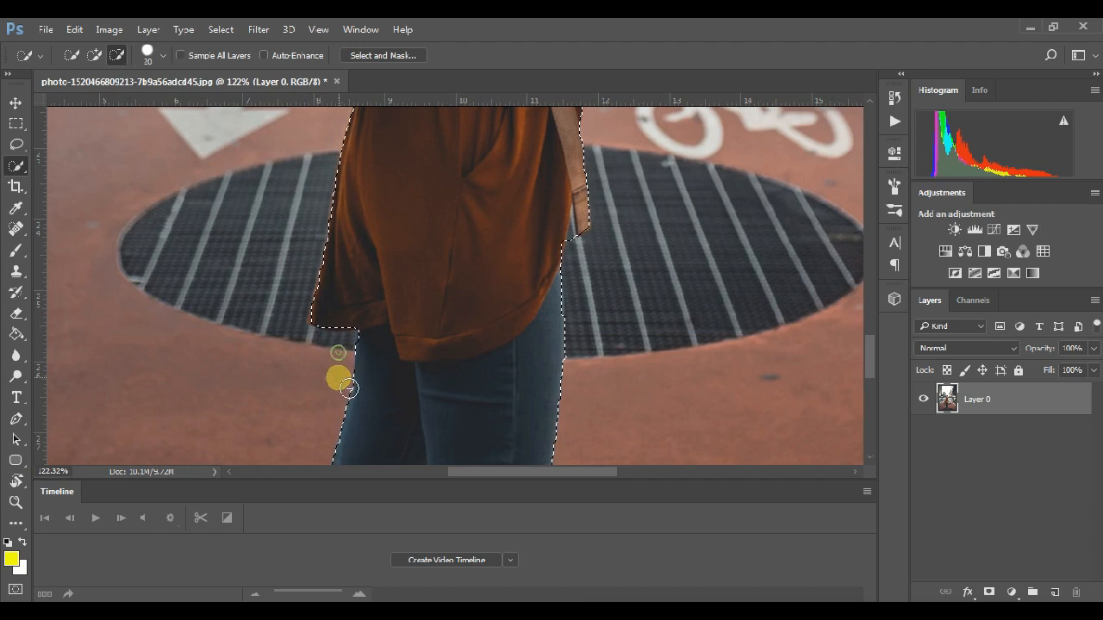
Add the backpack's top handle beside the hair to the selection using a 10 px Quick Selection brush.
drag(525, 187, 492, 374)
drag(492, 241, 482, 387)
drag(379, 276, 386, 319)
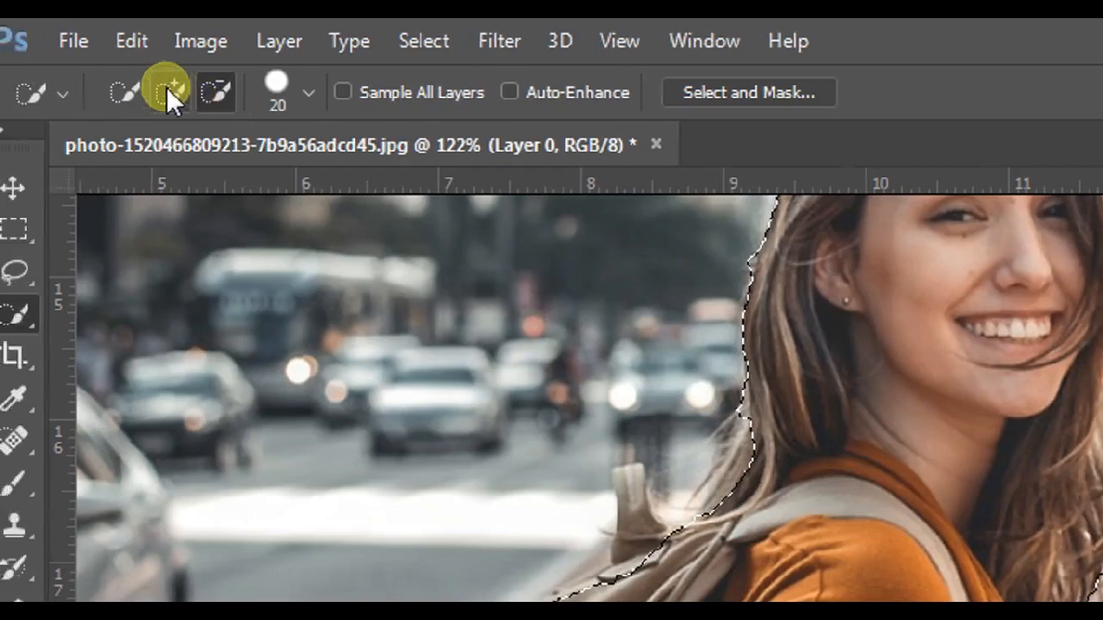
click(92, 53)
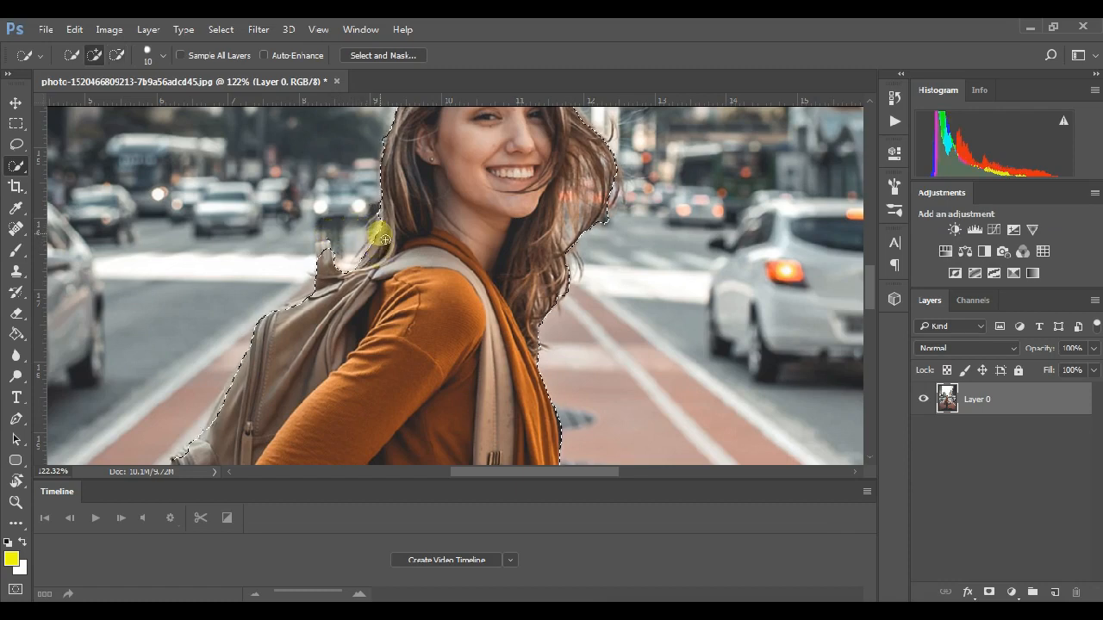
drag(532, 198, 488, 269)
drag(494, 183, 489, 288)
scroll(491, 297, down, 5)
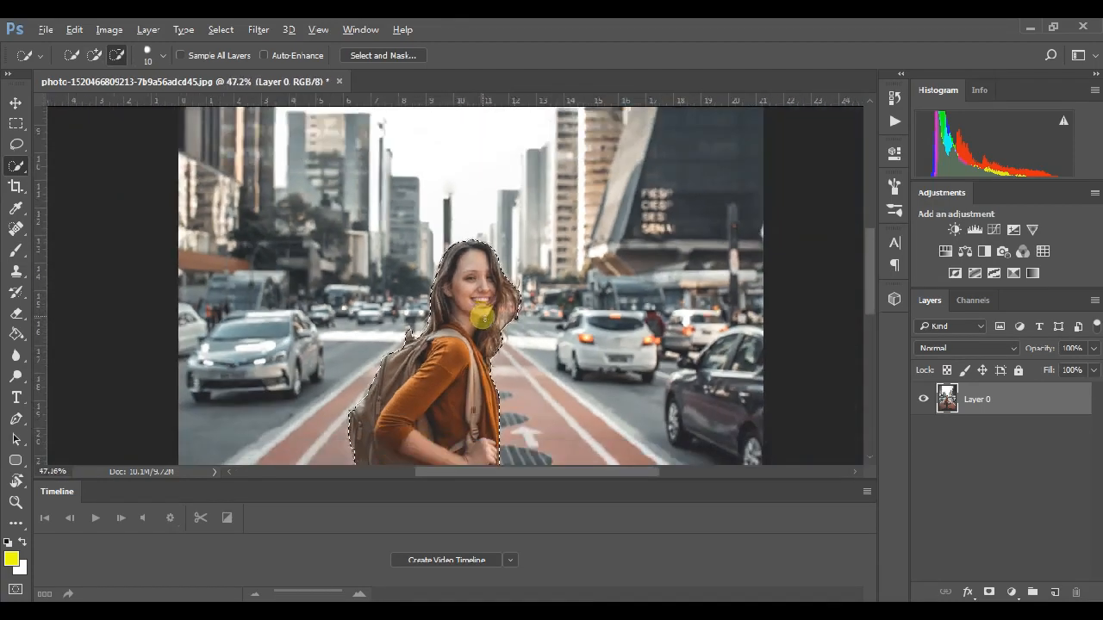
scroll(483, 319, down, 4)
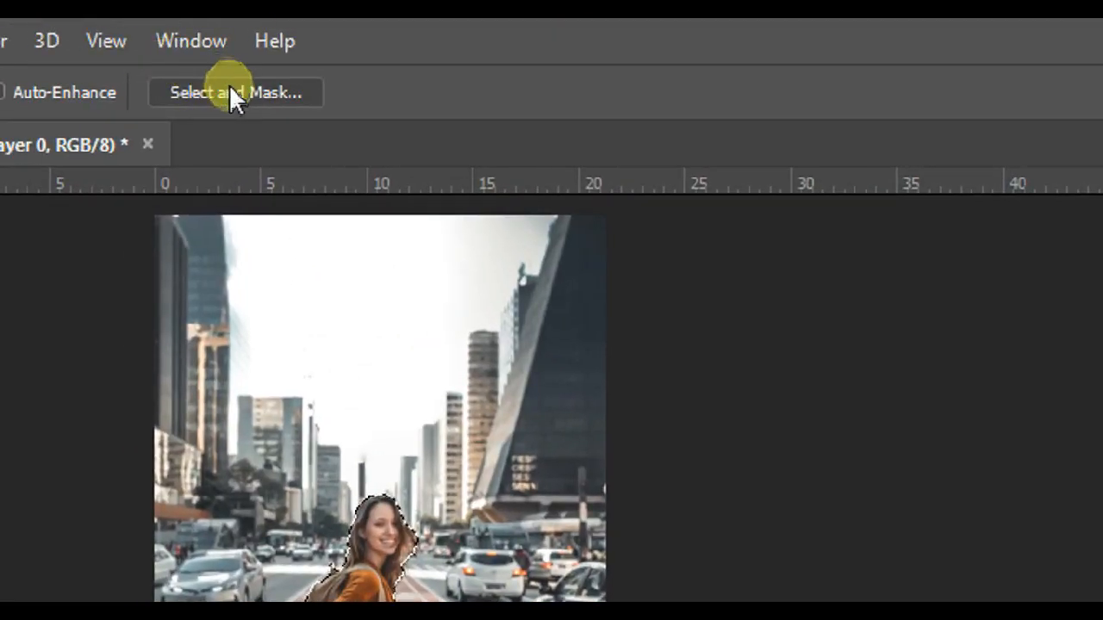
Open the woman's selection in Select and Mask and choose the Refine Edge Brush.
click(230, 89)
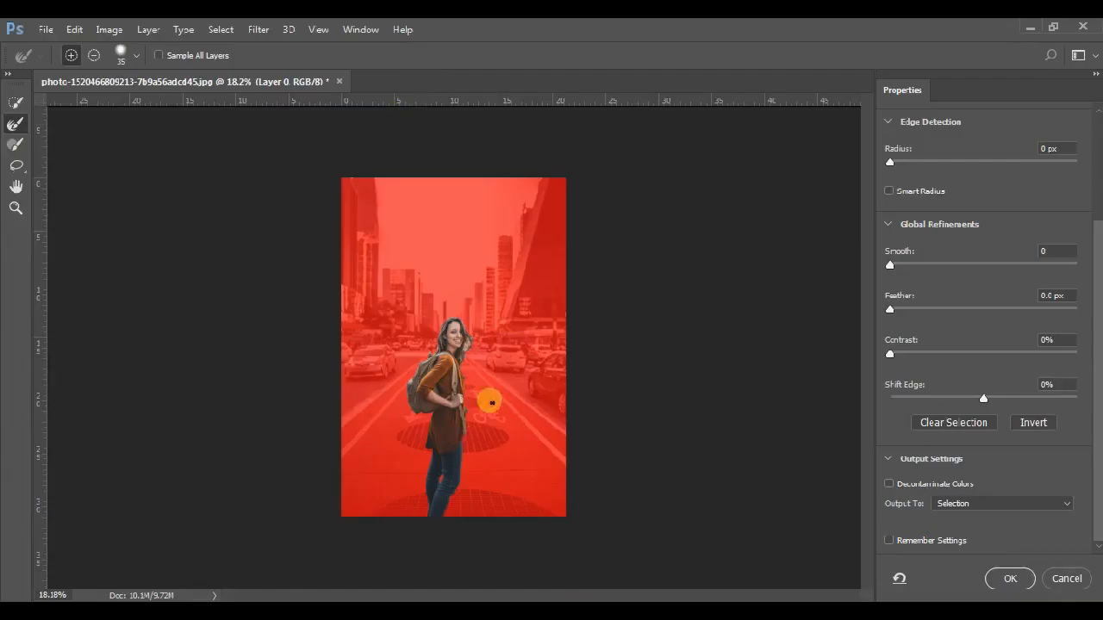
scroll(457, 357, up, 2)
scroll(457, 357, up, 3)
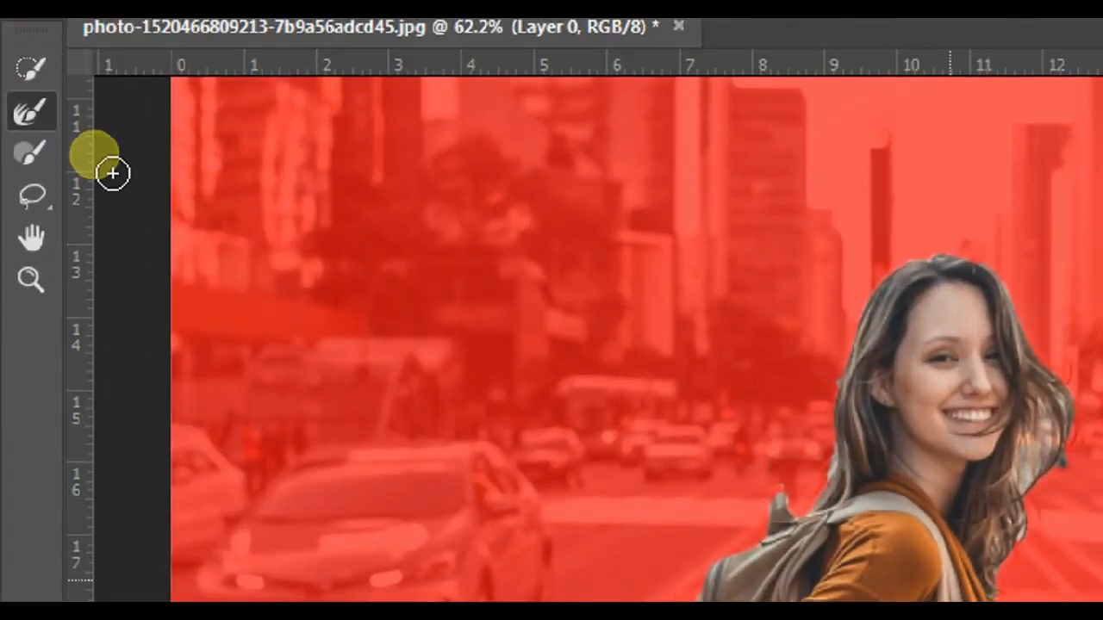
click(36, 108)
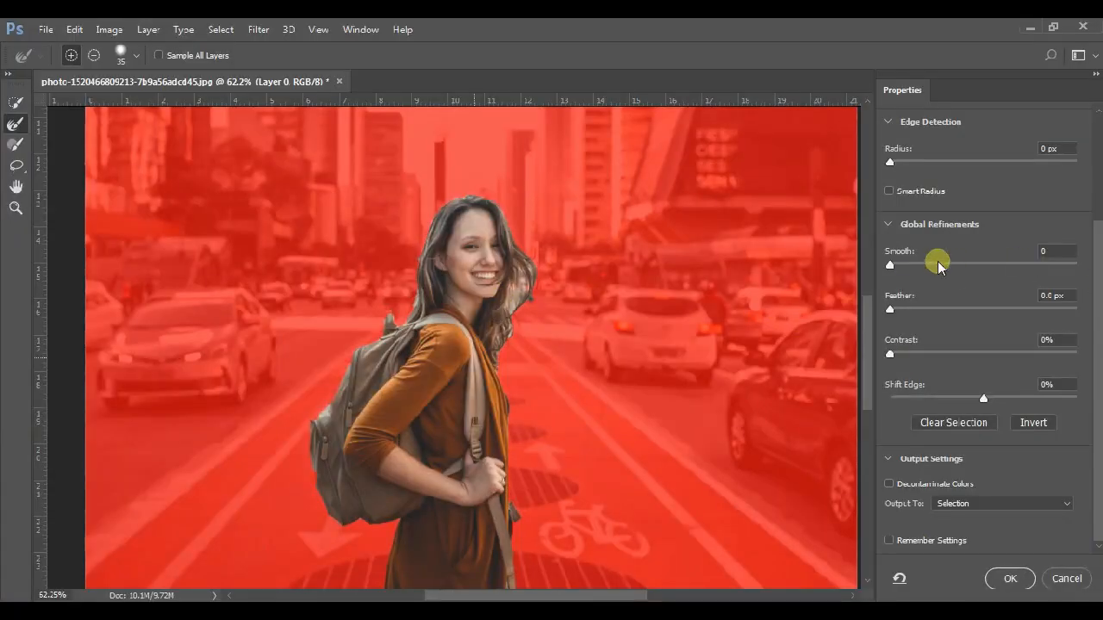
scroll(1012, 207, up, 5)
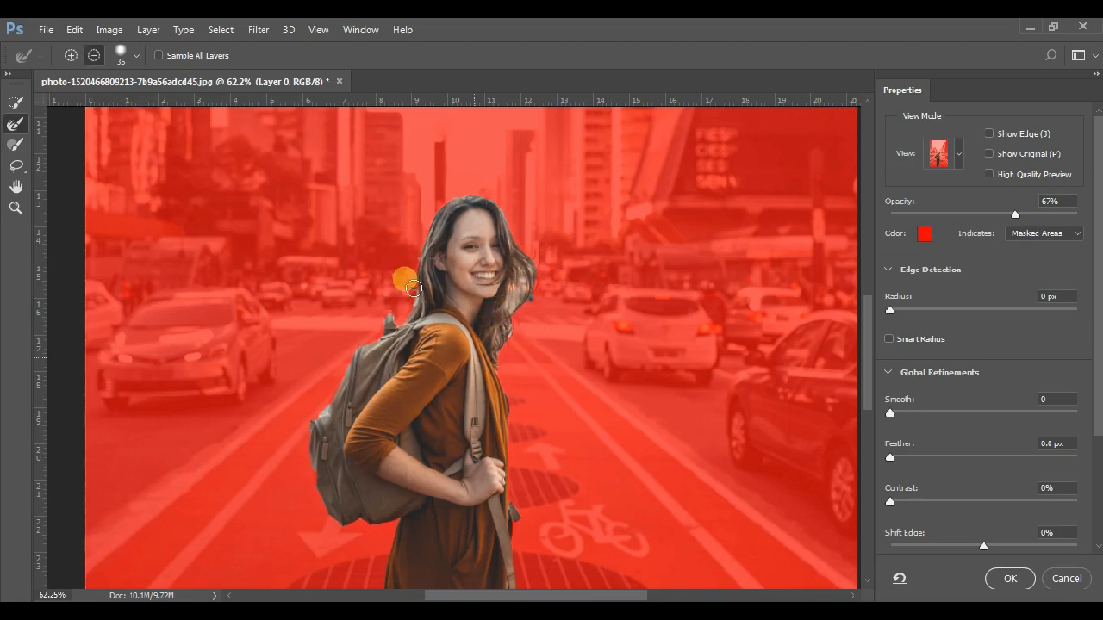
Refine the flyaway hair beside the face and the edge around the backpack's top handle with a 25 px brush.
alt+scroll(414, 284, up, 1)
alt+scroll(444, 302, up, 3)
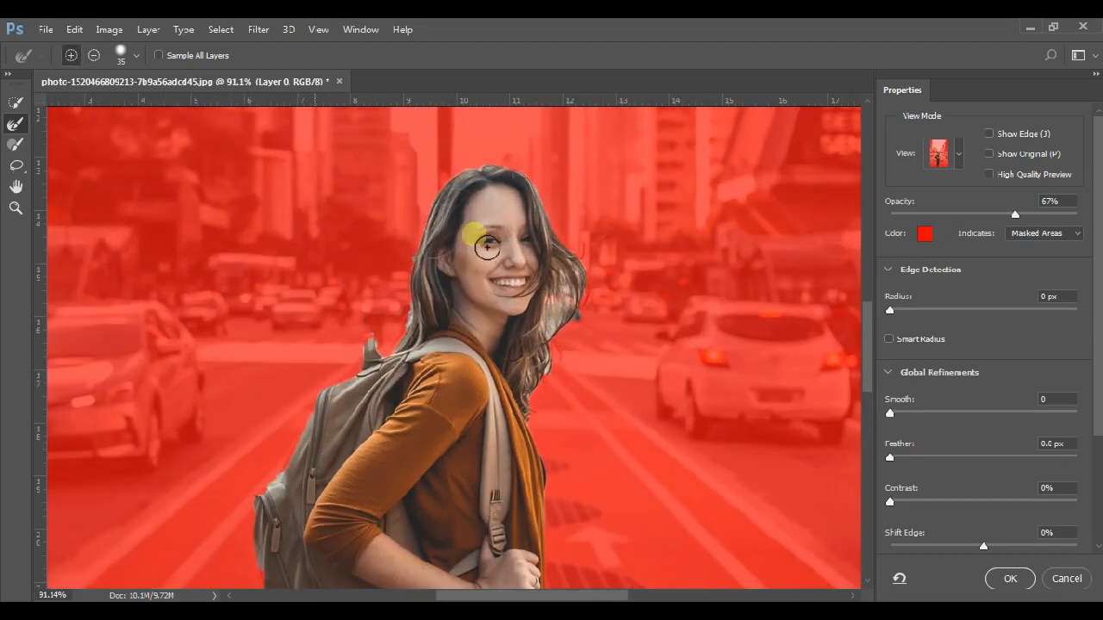
mouse_move(576, 320)
mouse_down()
mouse_move(576, 283)
mouse_move(561, 338)
mouse_move(569, 315)
mouse_move(540, 356)
mouse_move(570, 328)
mouse_move(551, 337)
mouse_move(554, 322)
mouse_move(559, 376)
mouse_move(544, 403)
mouse_move(543, 384)
mouse_move(537, 391)
mouse_move(539, 413)
mouse_move(552, 345)
mouse_move(567, 351)
mouse_move(591, 331)
mouse_move(415, 330)
mouse_move(397, 361)
mouse_move(415, 321)
mouse_move(405, 340)
mouse_move(428, 326)
mouse_move(428, 358)
mouse_move(440, 270)
mouse_move(425, 268)
mouse_move(473, 330)
mouse_move(462, 286)
mouse_move(498, 196)
mouse_move(492, 185)
mouse_move(497, 210)
mouse_move(507, 194)
mouse_move(528, 195)
mouse_move(556, 233)
mouse_move(547, 202)
mouse_move(585, 291)
mouse_move(571, 331)
mouse_move(576, 278)
mouse_move(571, 328)
mouse_up()
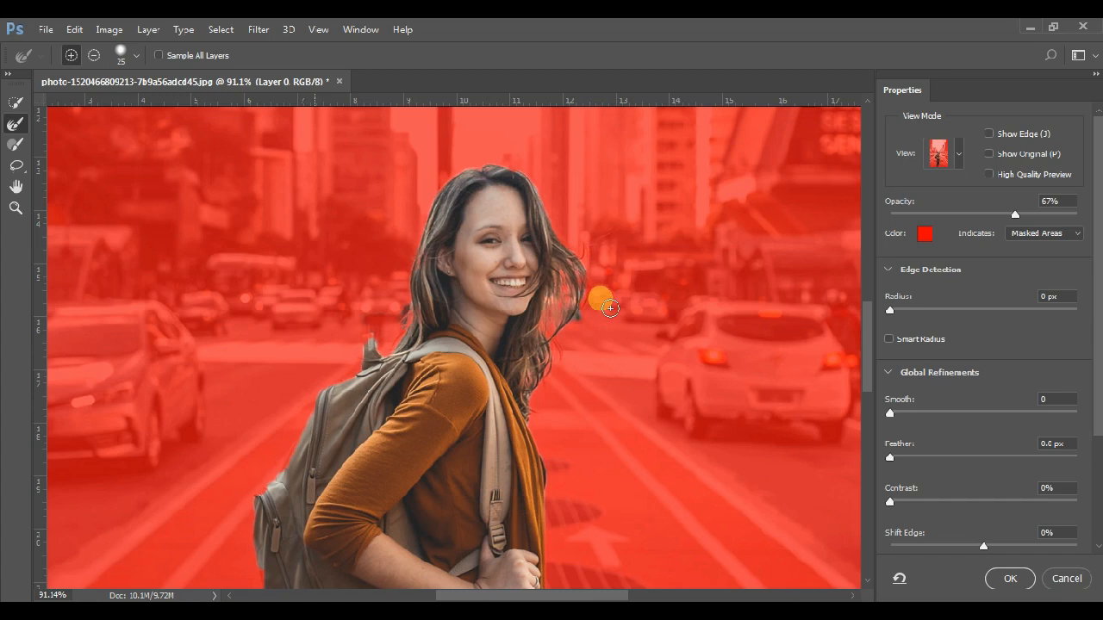
key(space)
drag(407, 427, 491, 346)
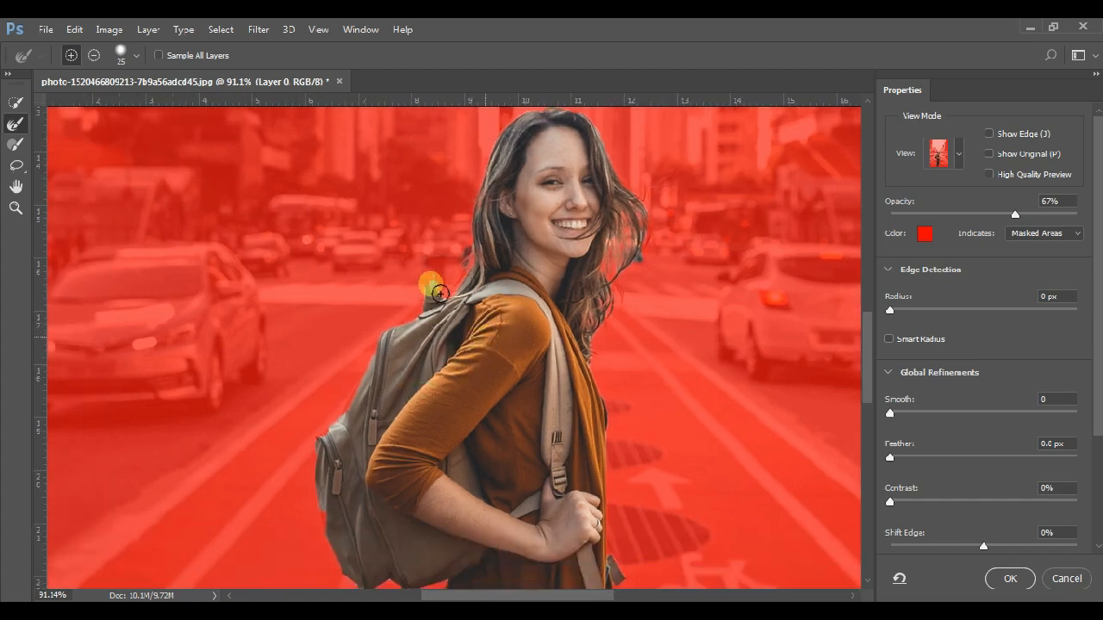
mouse_move(439, 294)
mouse_down()
mouse_move(436, 325)
mouse_move(541, 343)
mouse_move(577, 385)
mouse_move(593, 381)
mouse_move(594, 351)
mouse_move(574, 412)
mouse_move(467, 445)
mouse_move(504, 388)
mouse_move(516, 315)
mouse_move(515, 301)
mouse_move(467, 276)
mouse_move(463, 231)
mouse_up()
Refine the selection edges along both sides of the lower legs near the photo's lower border.
scroll(548, 387, down, 4)
drag(544, 500, 540, 335)
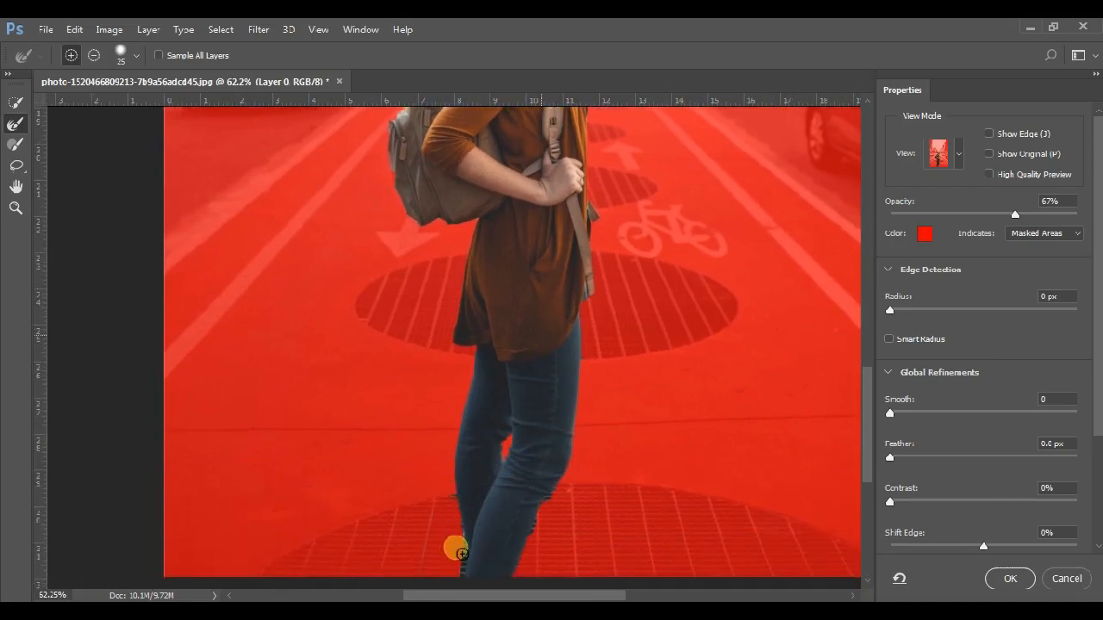
drag(463, 559, 463, 582)
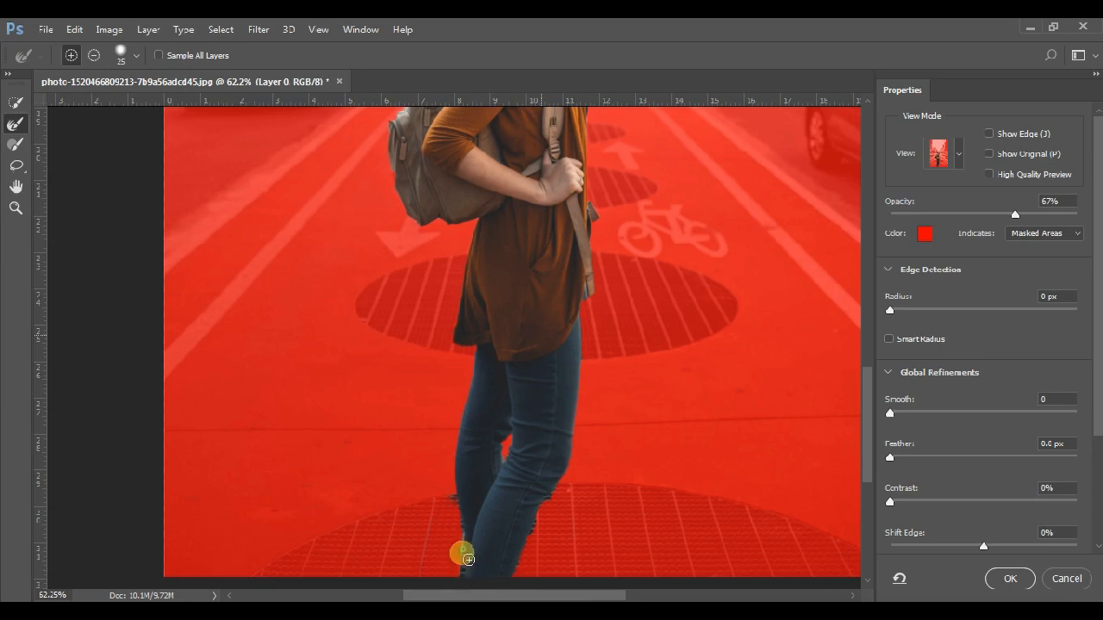
click(535, 531)
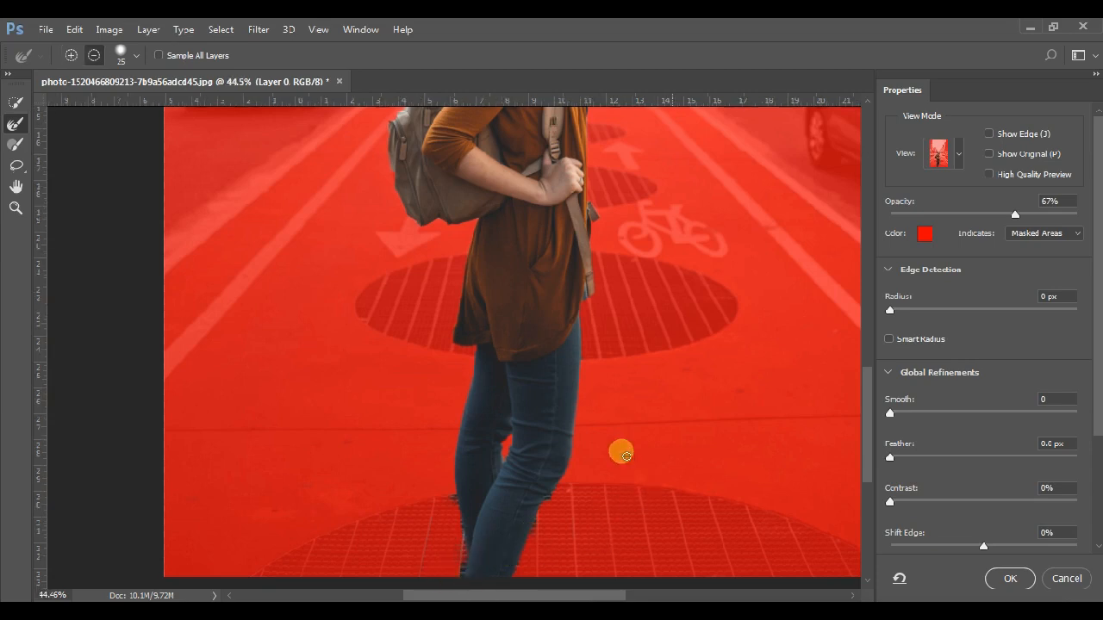
scroll(621, 451, down, 4)
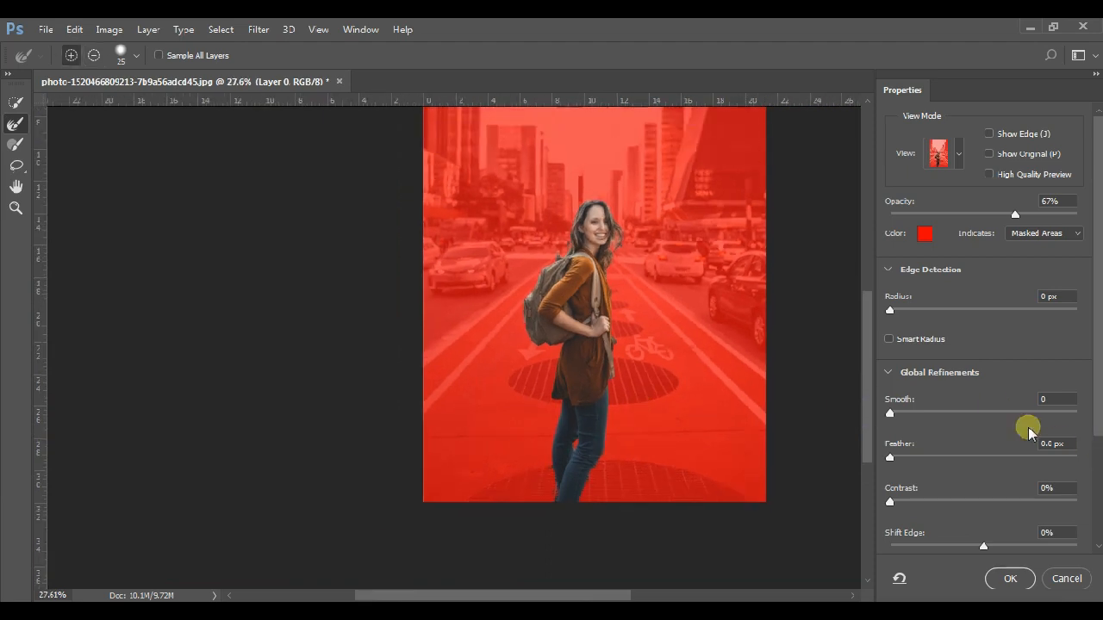
Output the refined selection to New Layer with Layer Mask.
scroll(1036, 449, down, 4)
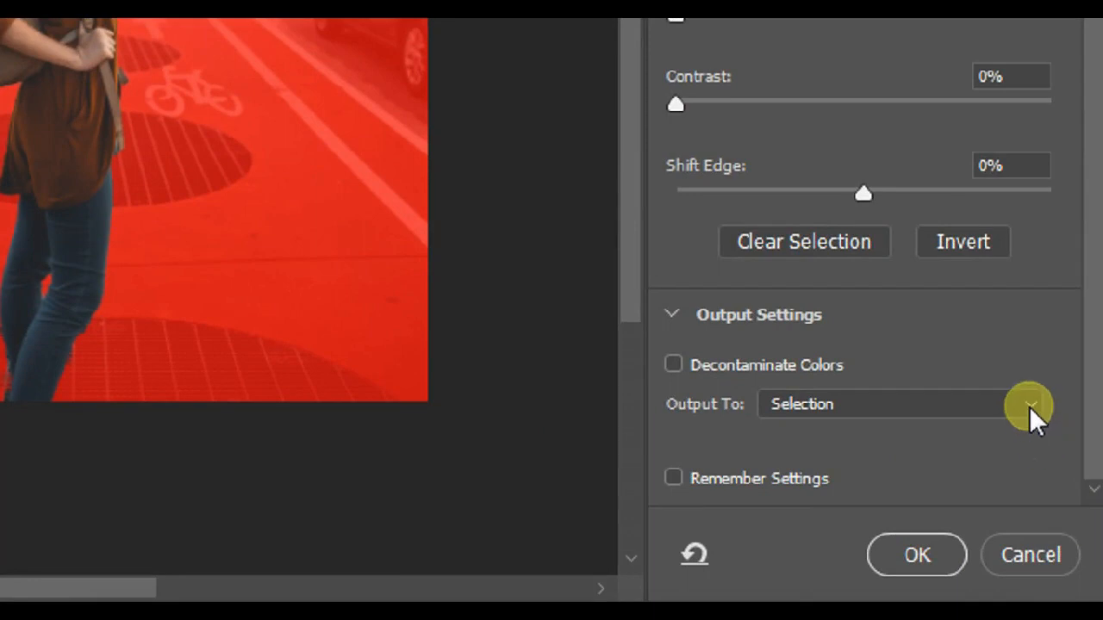
click(1030, 405)
click(888, 481)
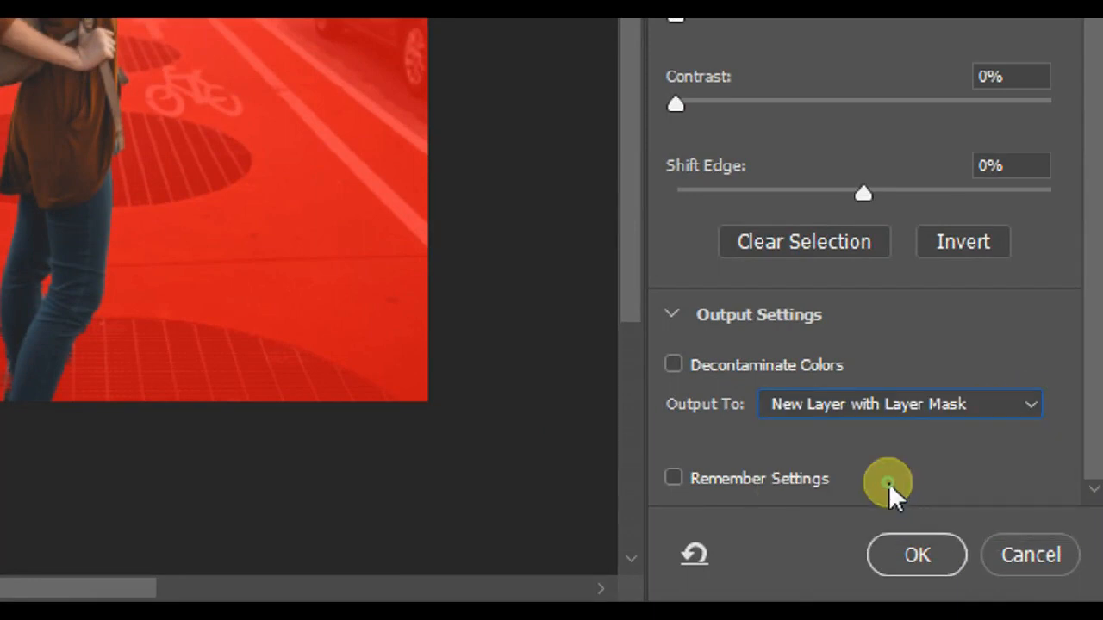
click(907, 542)
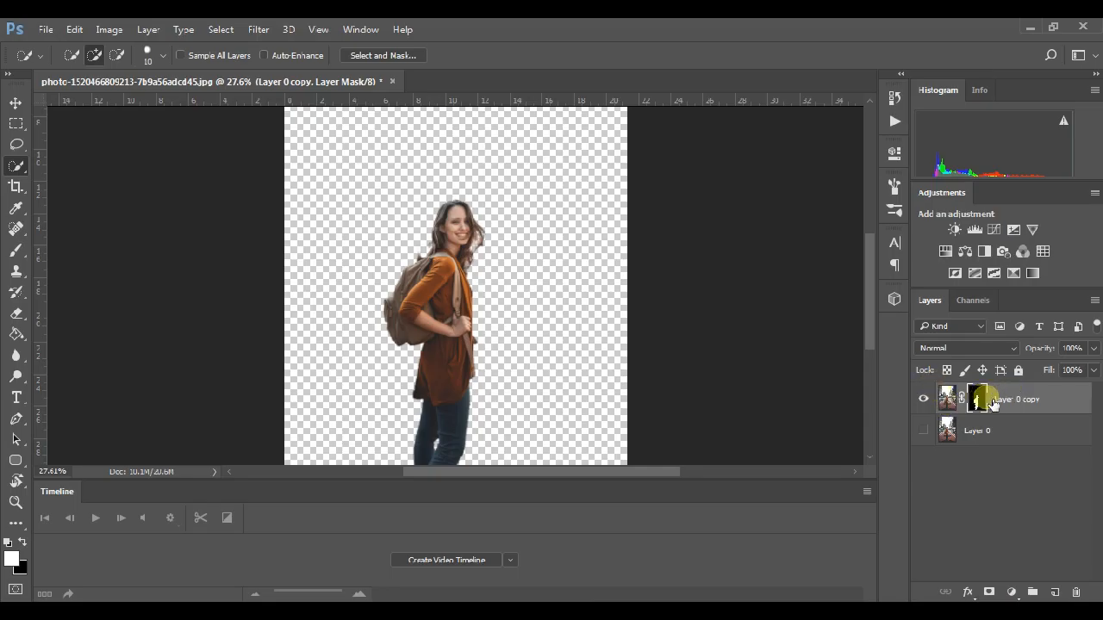
scroll(477, 290, down, 3)
scroll(498, 345, up, 1)
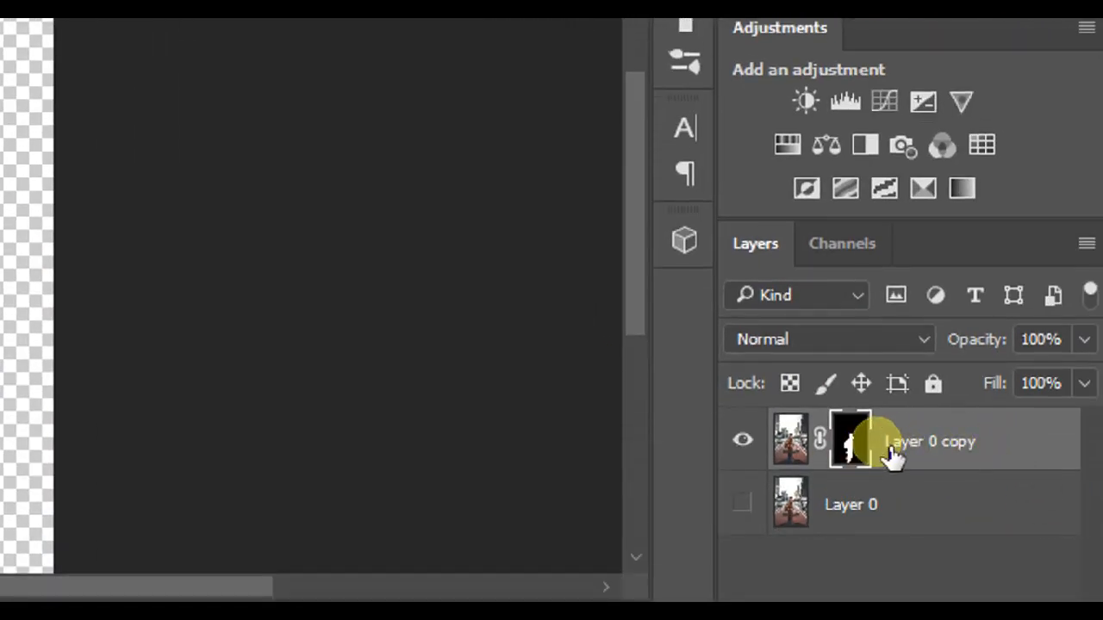
drag(869, 455, 872, 458)
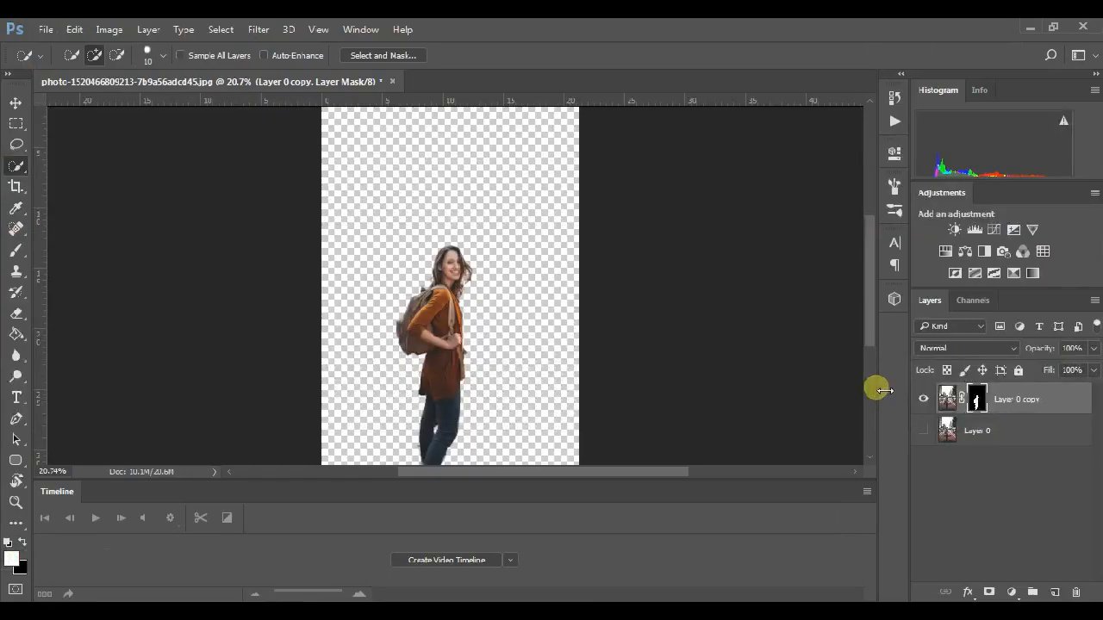
click(284, 612)
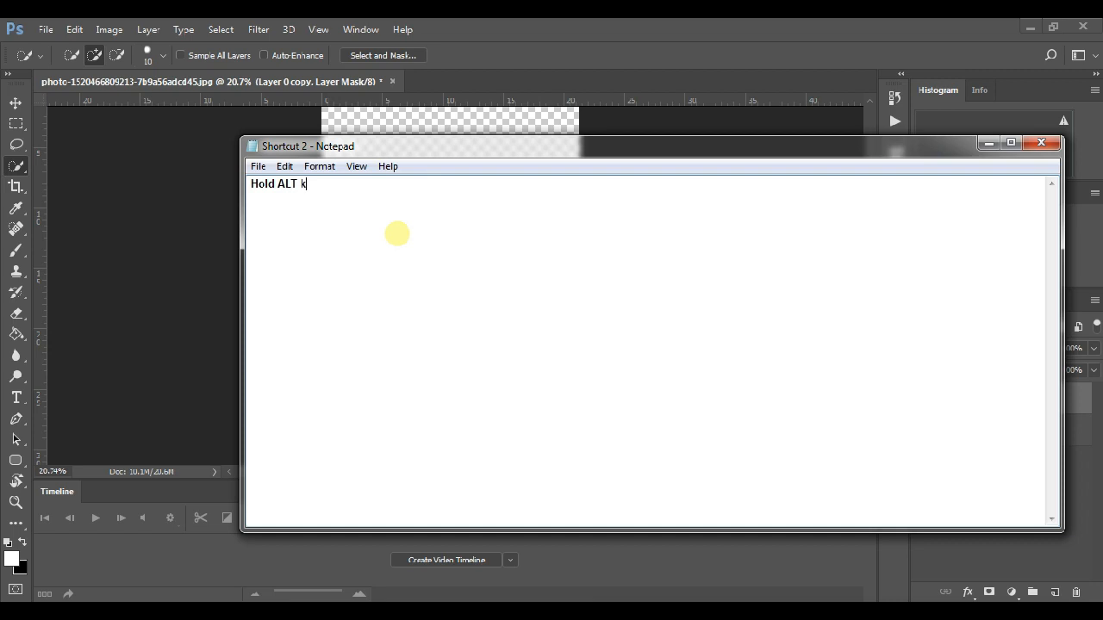
click(592, 33)
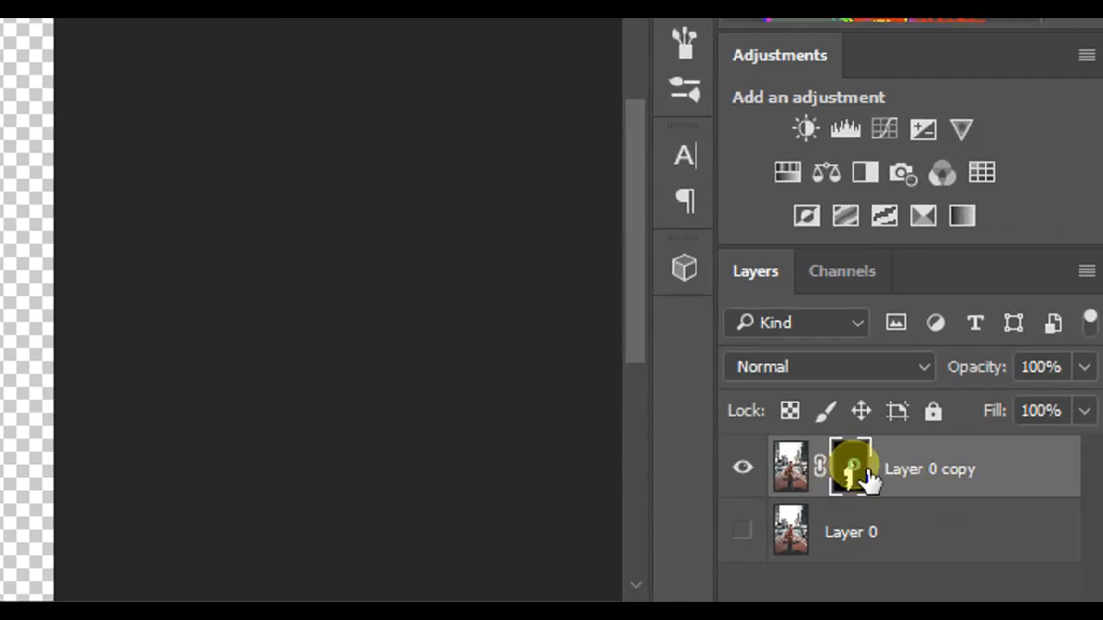
Display the layer mask of Layer 0 copy on its own in the canvas.
alt+click(869, 480)
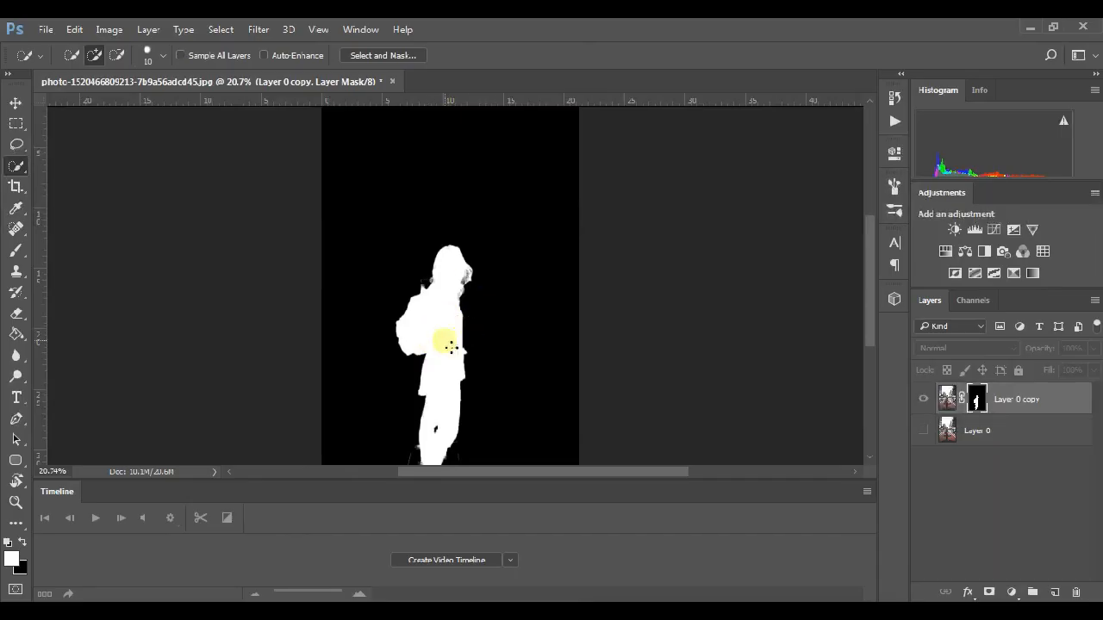
scroll(467, 336, down, 1)
scroll(461, 328, up, 4)
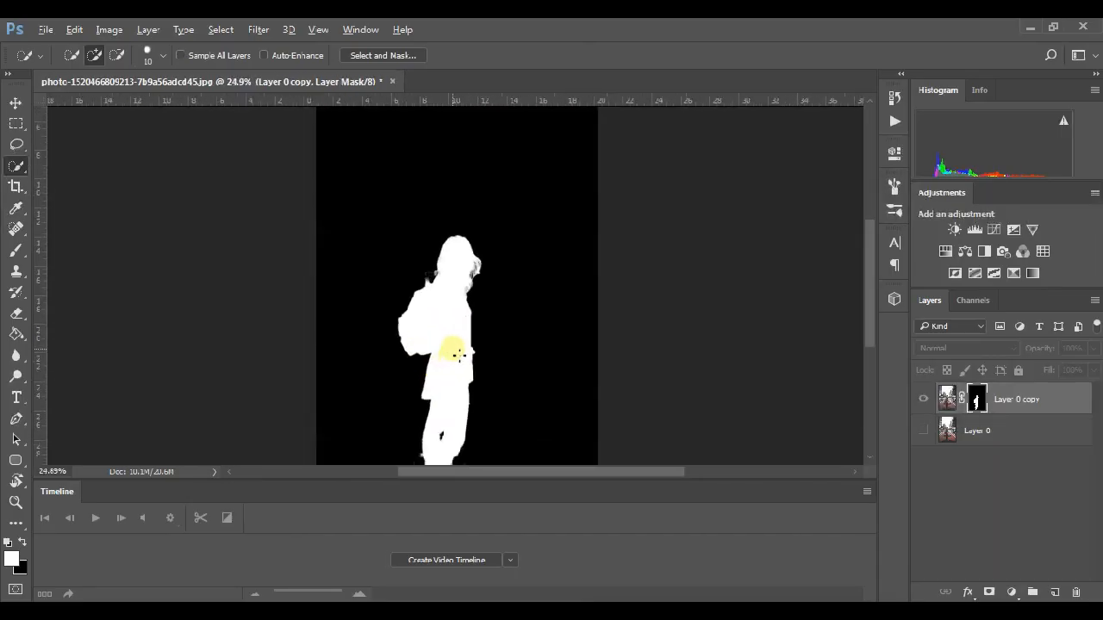
scroll(453, 312, up, 1)
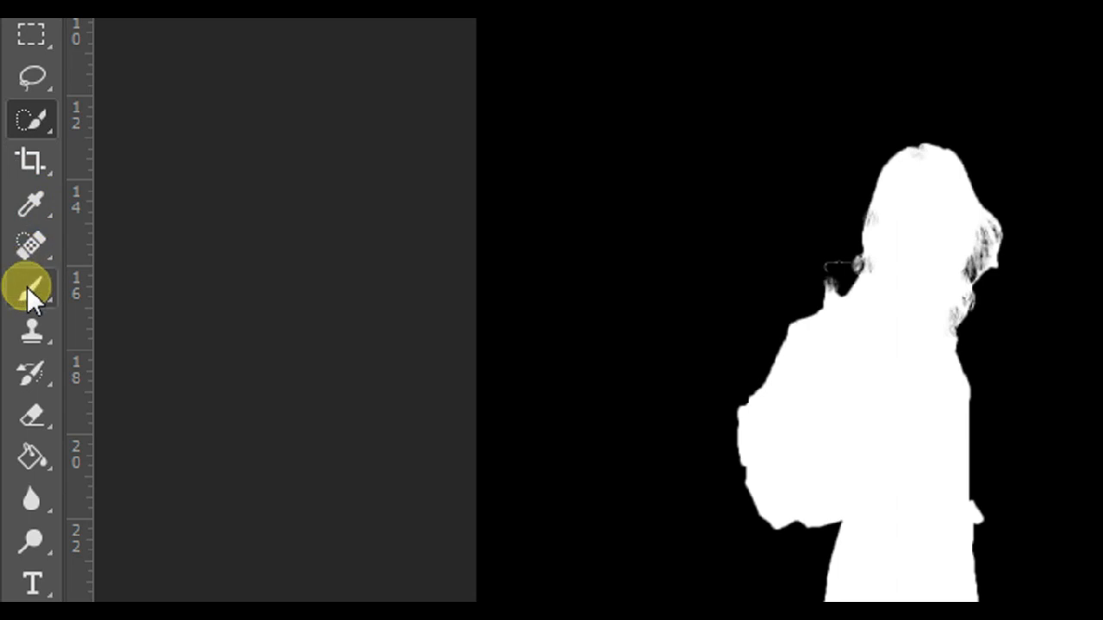
Paint black over the stray strokes above the backpack handle on the mask with a 45 px Brush.
click(28, 293)
click(129, 289)
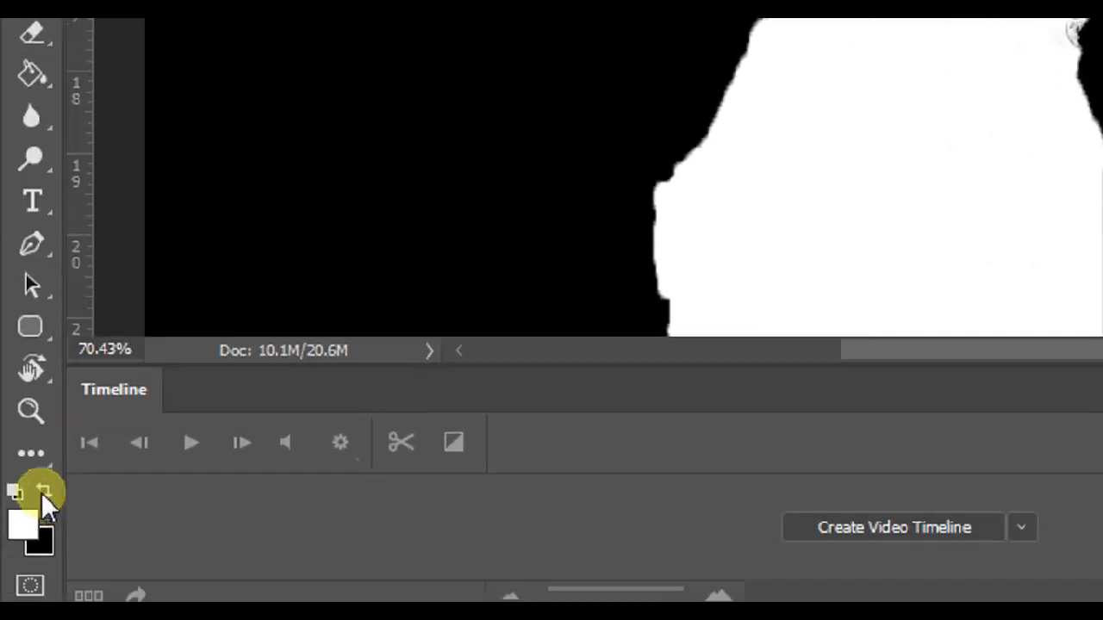
click(22, 542)
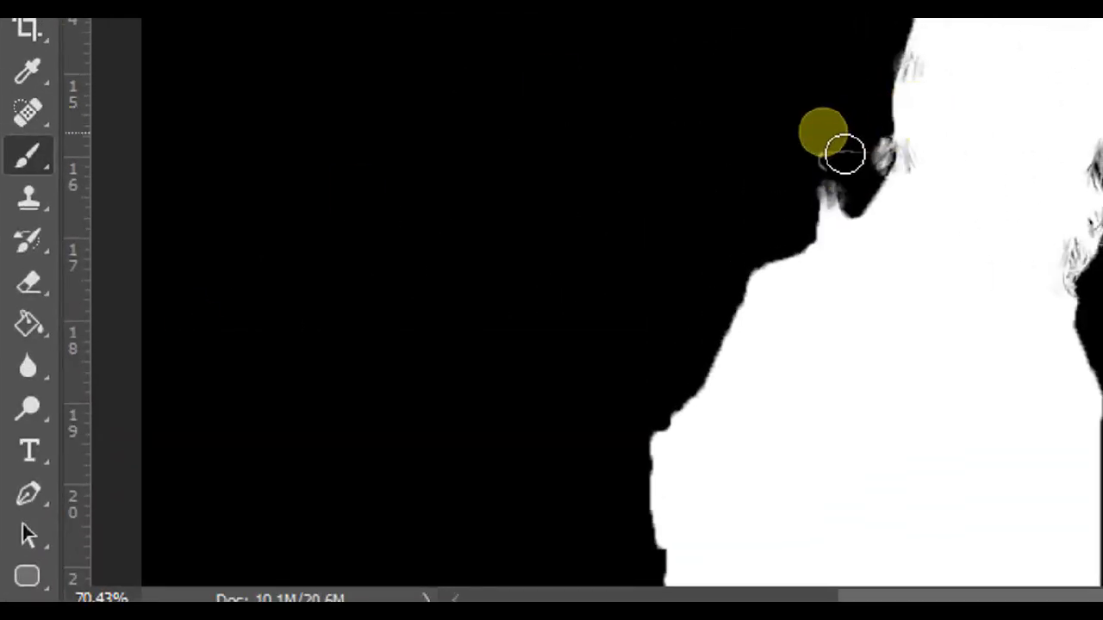
mouse_move(845, 155)
mouse_down()
mouse_move(839, 162)
mouse_move(859, 169)
mouse_up()
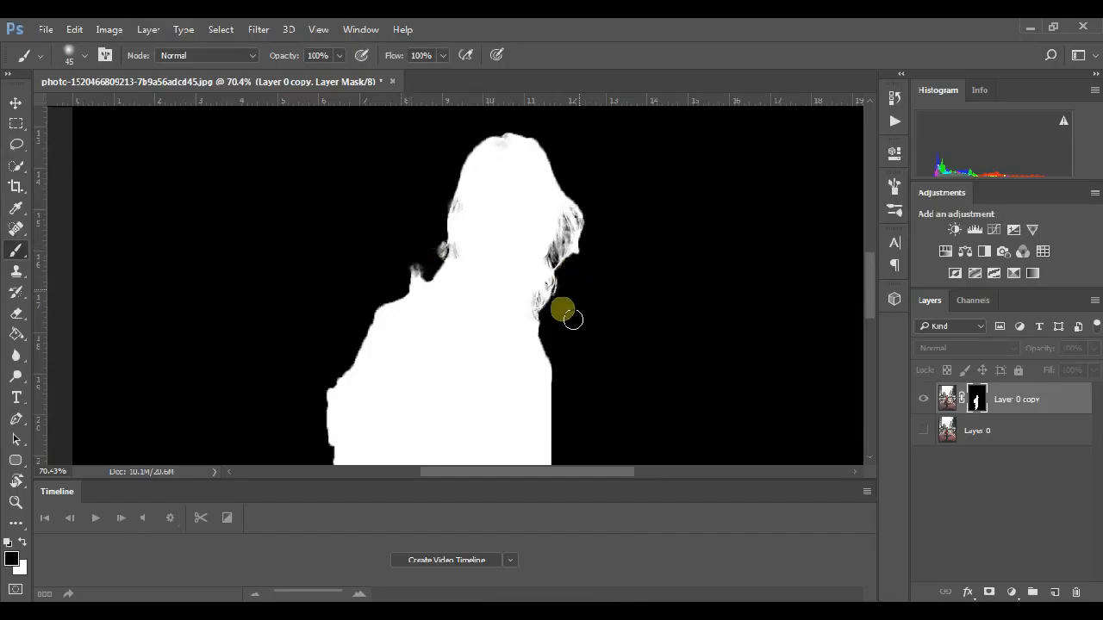
Paint black over the stray smudges and thin line beside the lower legs' back edge on the mask.
drag(454, 405, 537, 218)
drag(546, 316, 472, 158)
drag(507, 345, 503, 229)
mouse_move(544, 315)
mouse_down()
mouse_move(552, 347)
mouse_move(534, 391)
mouse_up()
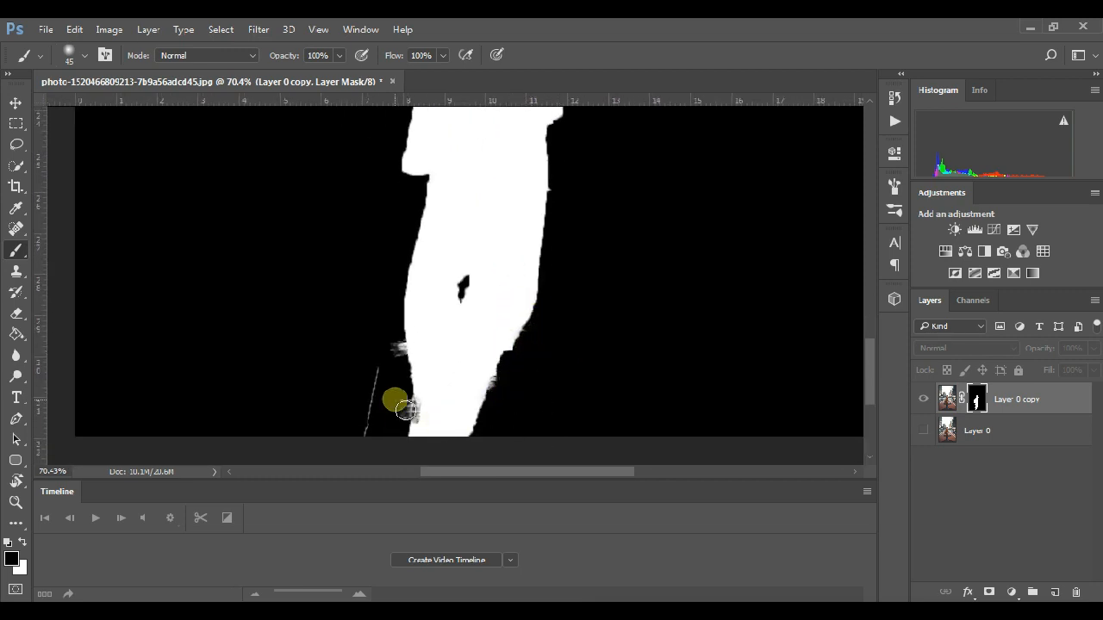
mouse_move(405, 359)
mouse_down()
mouse_move(412, 426)
mouse_move(374, 389)
mouse_move(376, 405)
mouse_up()
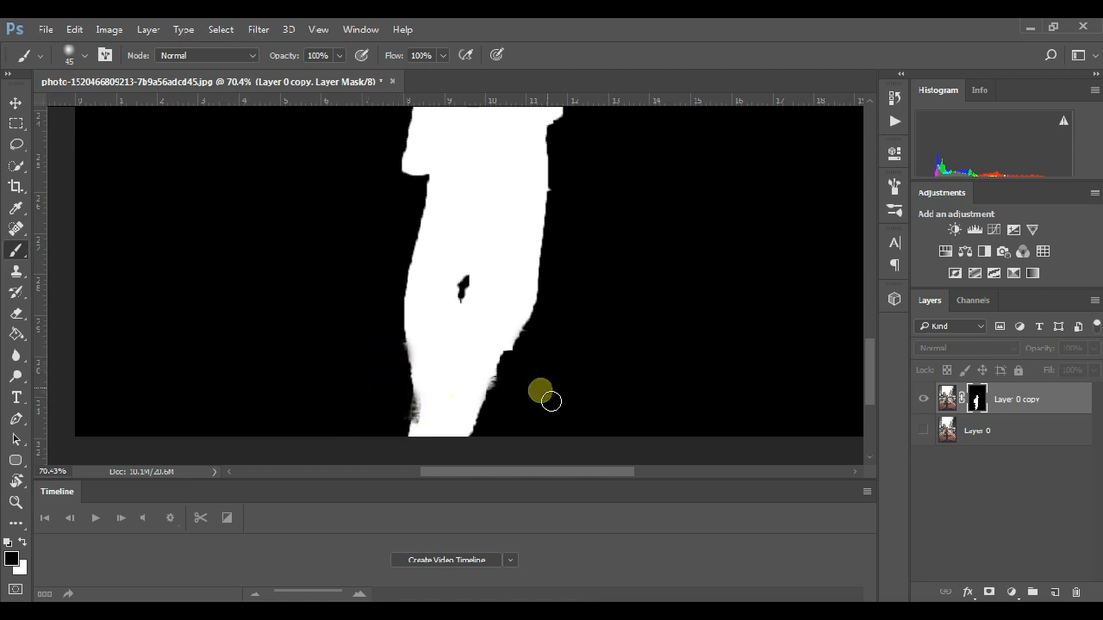
Paint black into the gap between the backpack handle and the hair on the mask with a 25 px Brush.
drag(525, 182, 487, 448)
drag(480, 256, 467, 361)
alt+scroll(434, 283, up, 7)
alt+scroll(433, 299, up, 2)
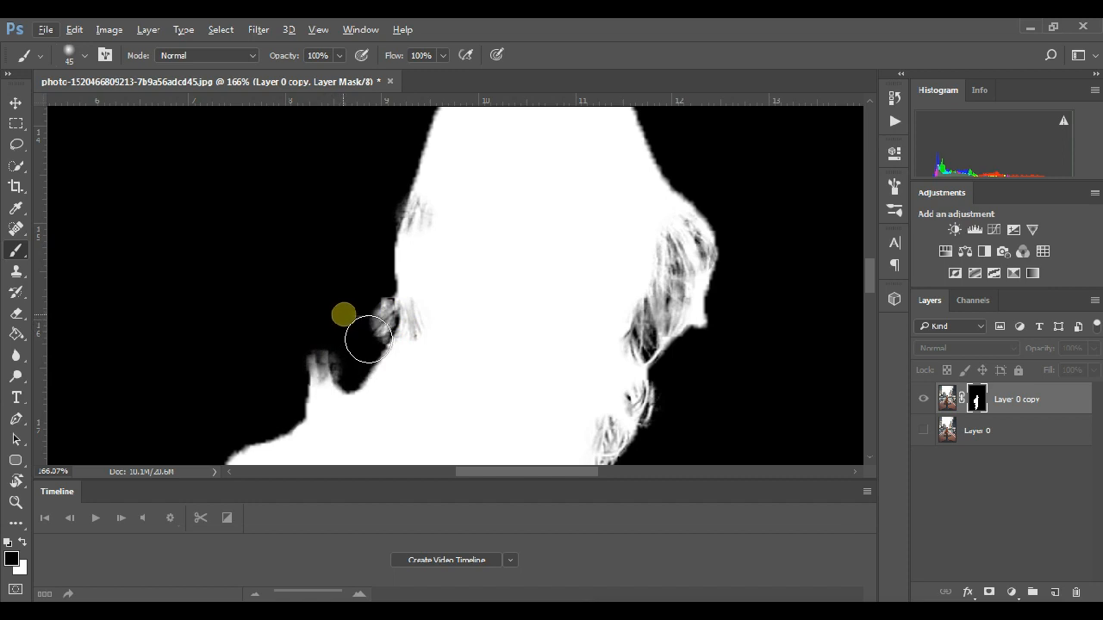
key(bracketleft)
drag(367, 330, 365, 375)
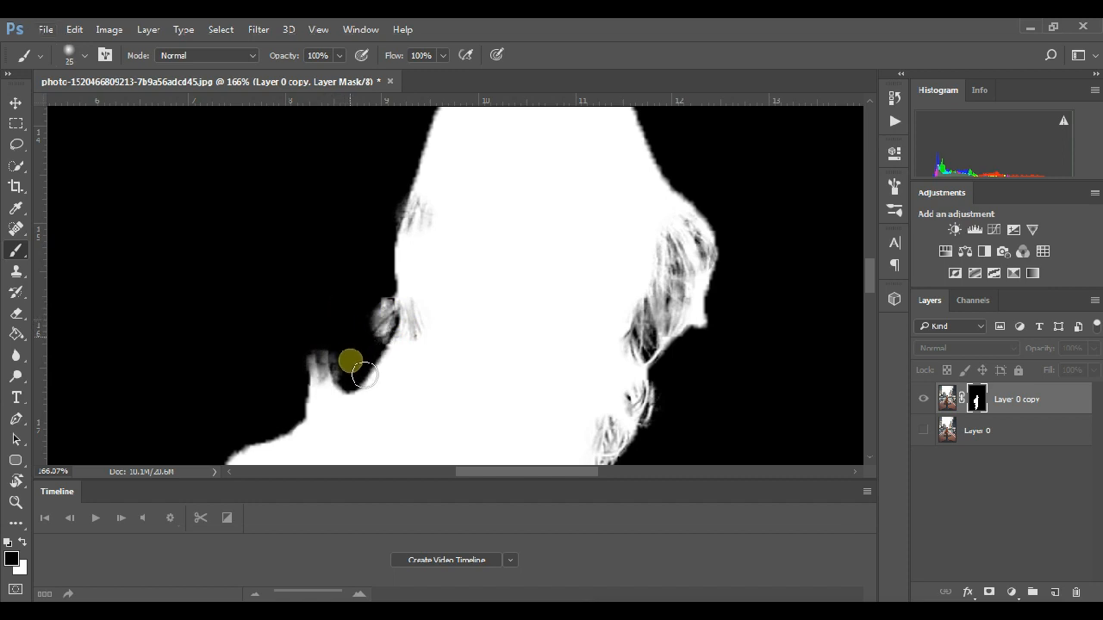
click(365, 381)
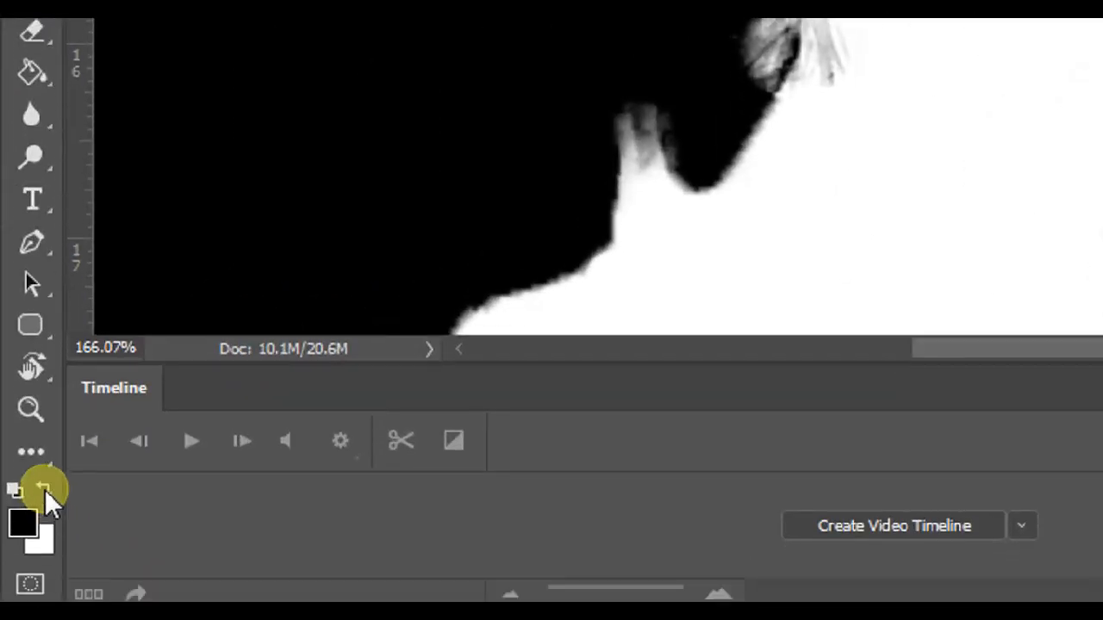
Swap the foreground colour to white and paint over the grey patches on the backpack handle and hair edge of the mask with a 10 px Brush.
click(43, 489)
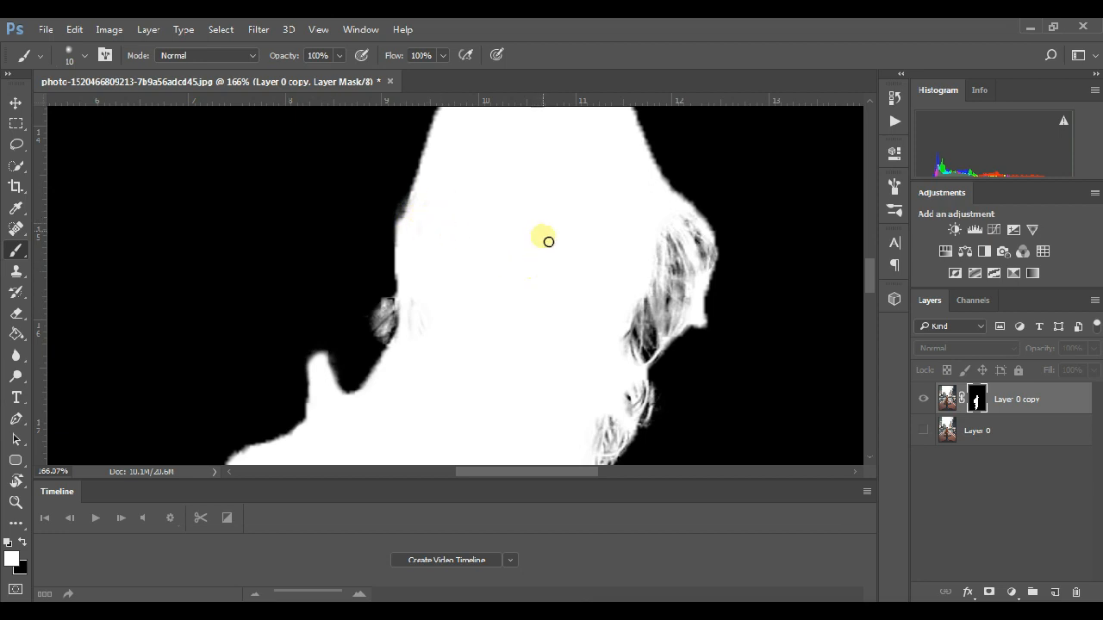
scroll(546, 239, up, 3)
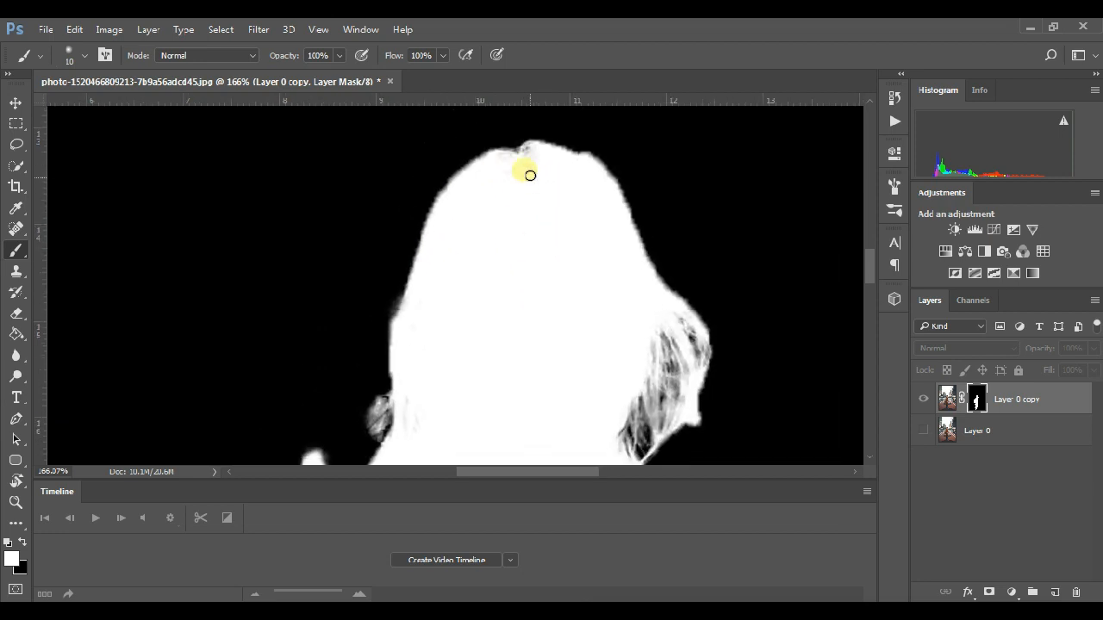
drag(565, 410, 590, 169)
drag(567, 362, 565, 318)
scroll(572, 324, down, 6)
scroll(576, 337, down, 4)
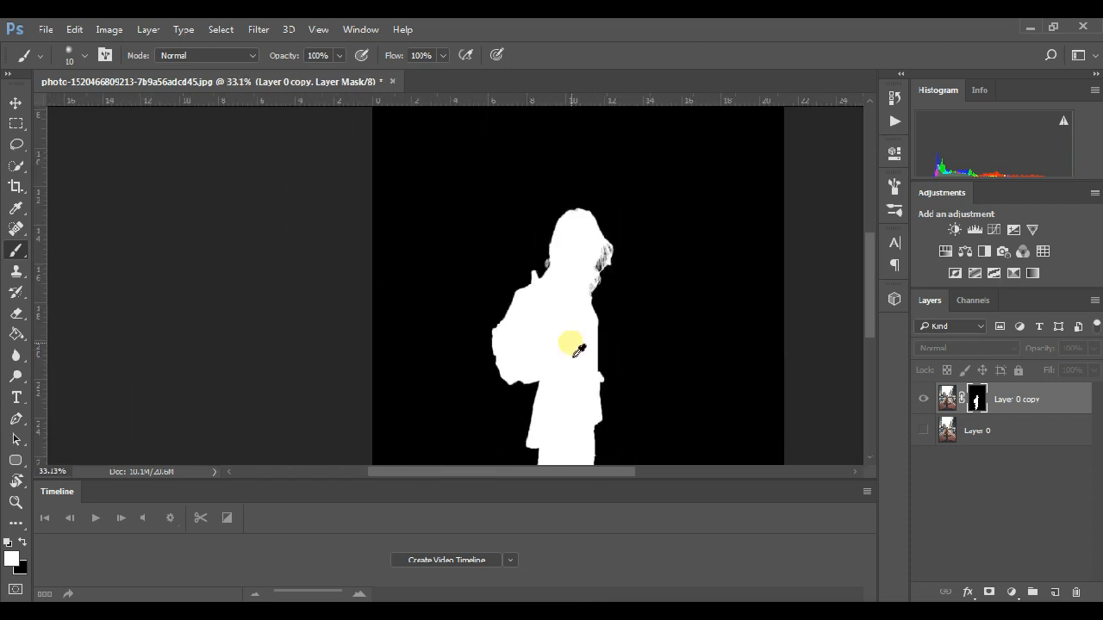
scroll(468, 346, up, 2)
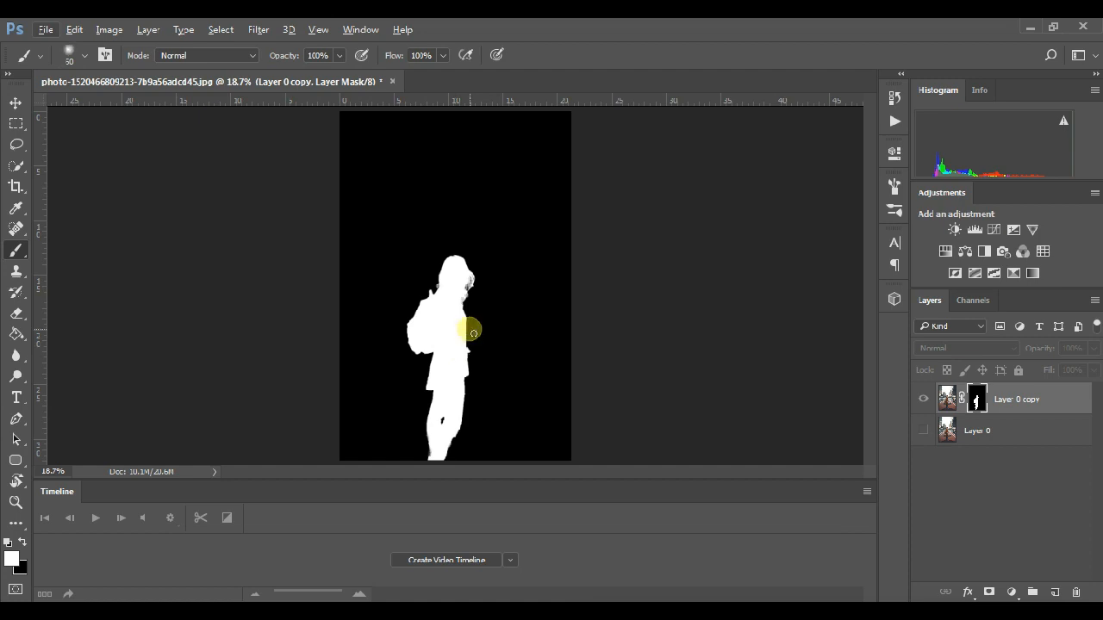
scroll(479, 339, up, 1)
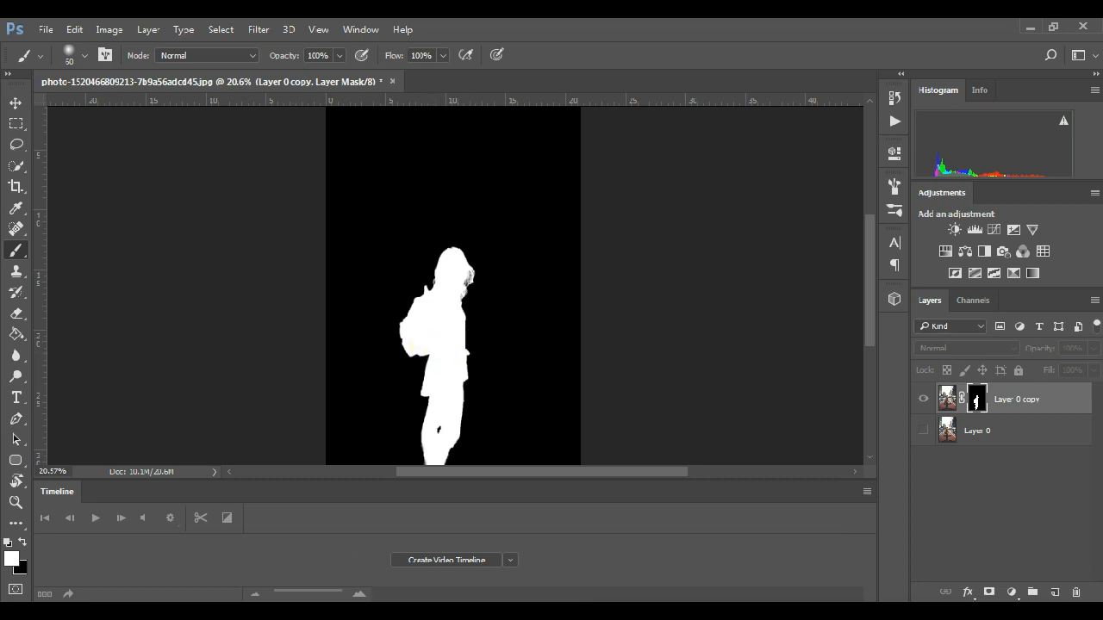
Switch to Notepad and highlight the "Hold ALT key" line in the Shortcut 2 note.
key(alt+Tab)
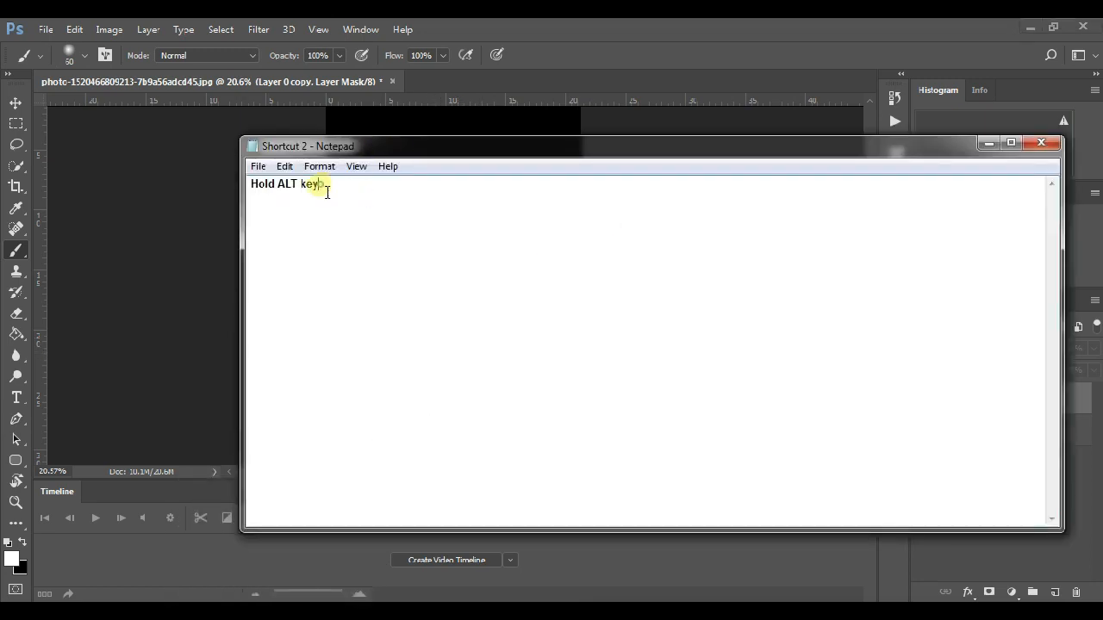
drag(327, 192, 192, 251)
click(616, 29)
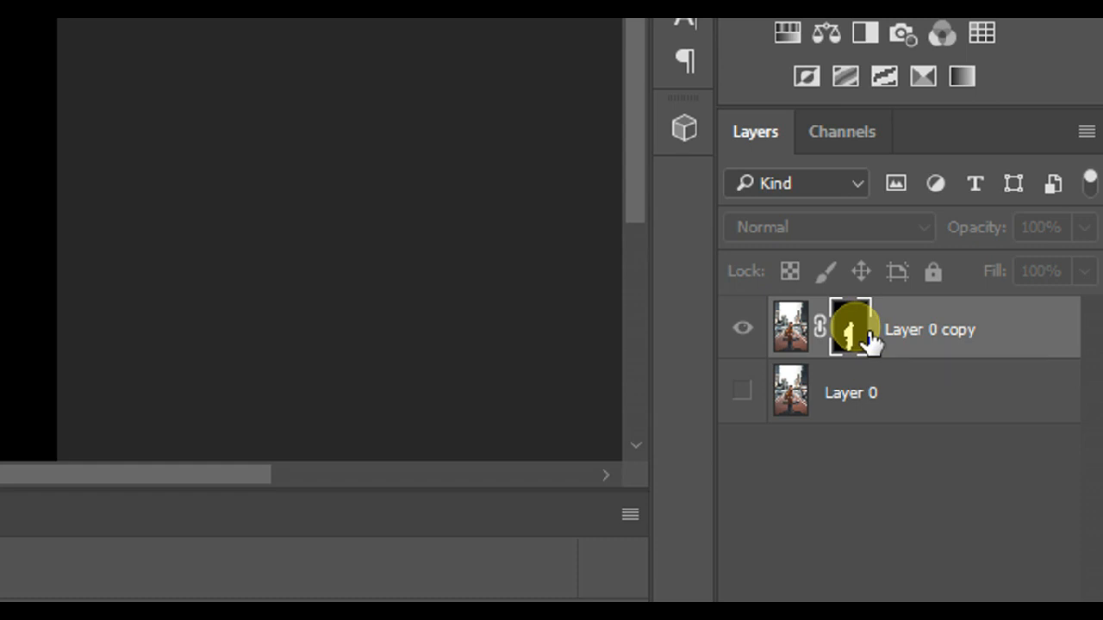
Leave the mask-only view of Layer 0 copy and inspect the woman's cutout on the transparent background.
alt+click(869, 340)
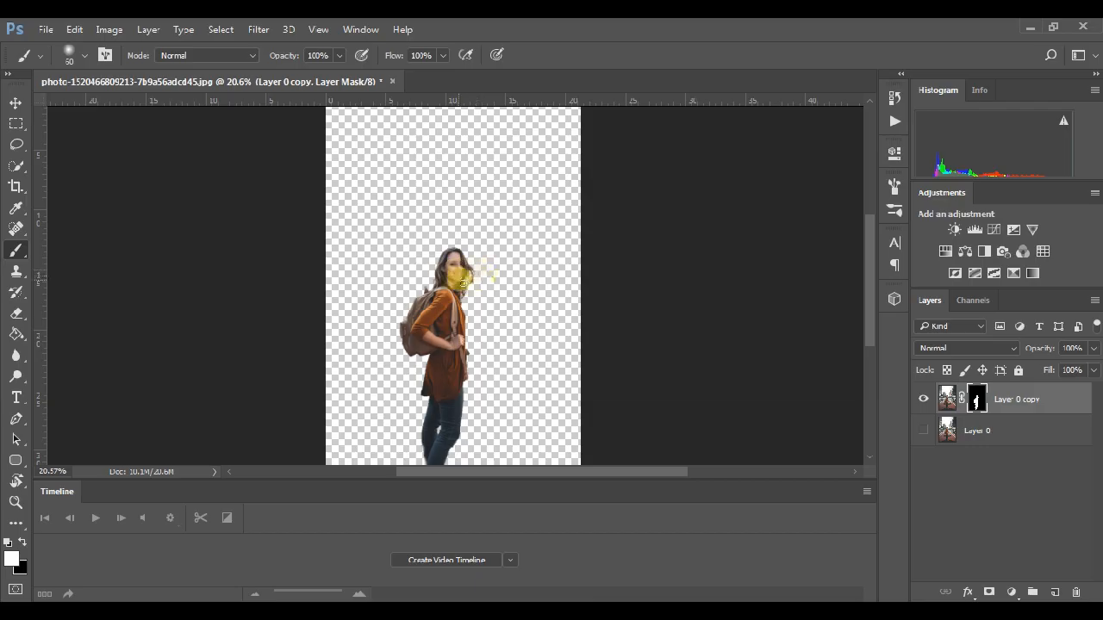
scroll(381, 192, up, 4)
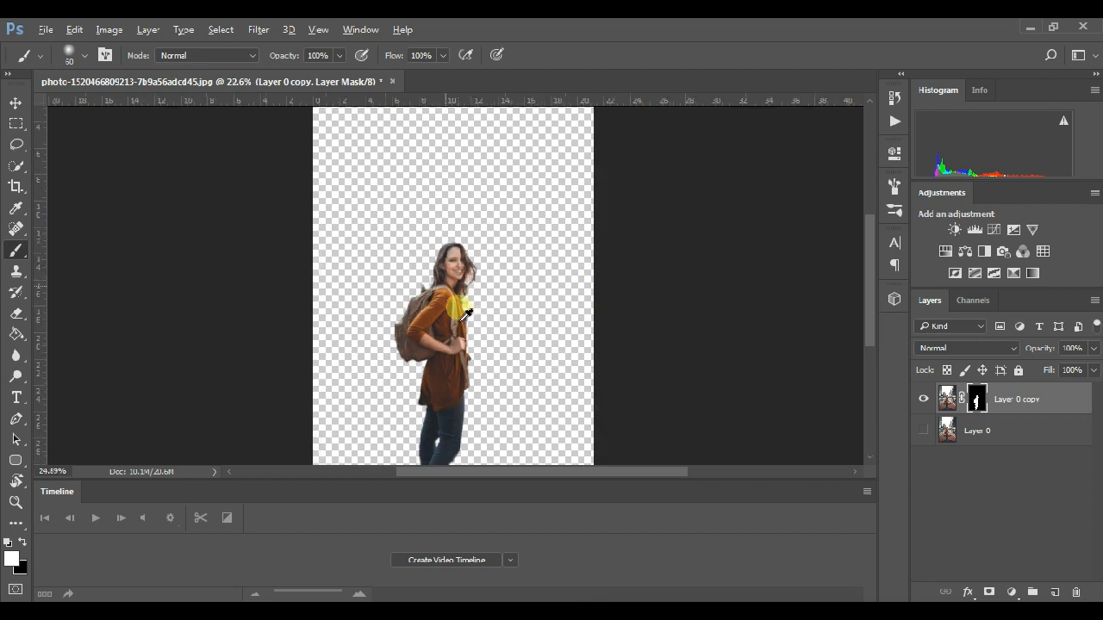
scroll(457, 315, down, 3)
scroll(450, 387, down, 2)
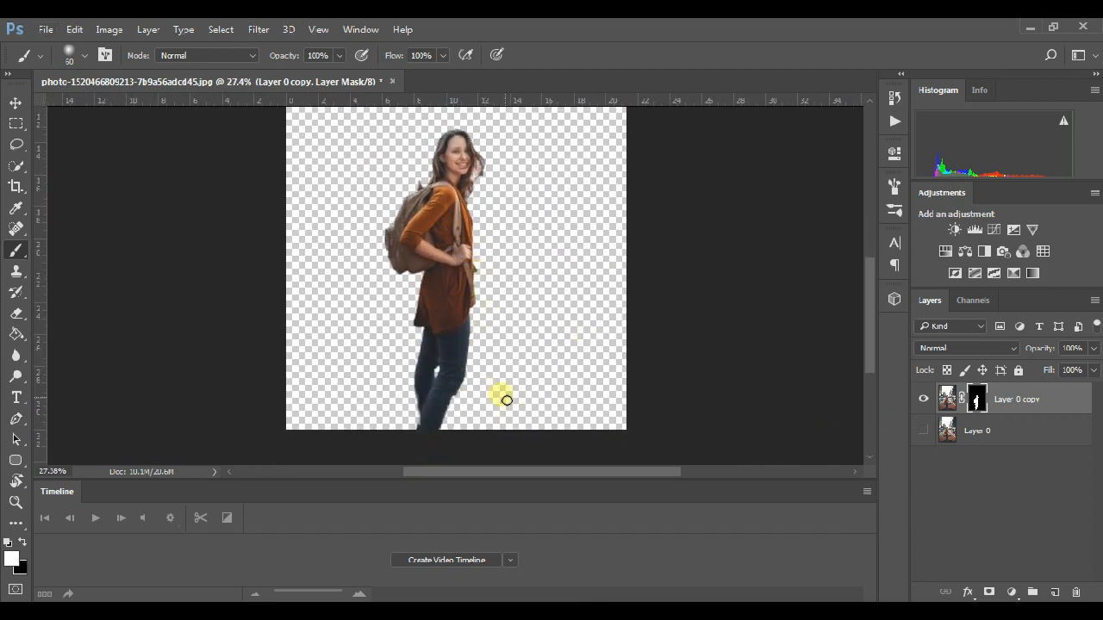
Turn on the visibility of Layer 0 beneath the masked copy.
click(924, 430)
scroll(517, 240, up, 1)
scroll(524, 245, down, 2)
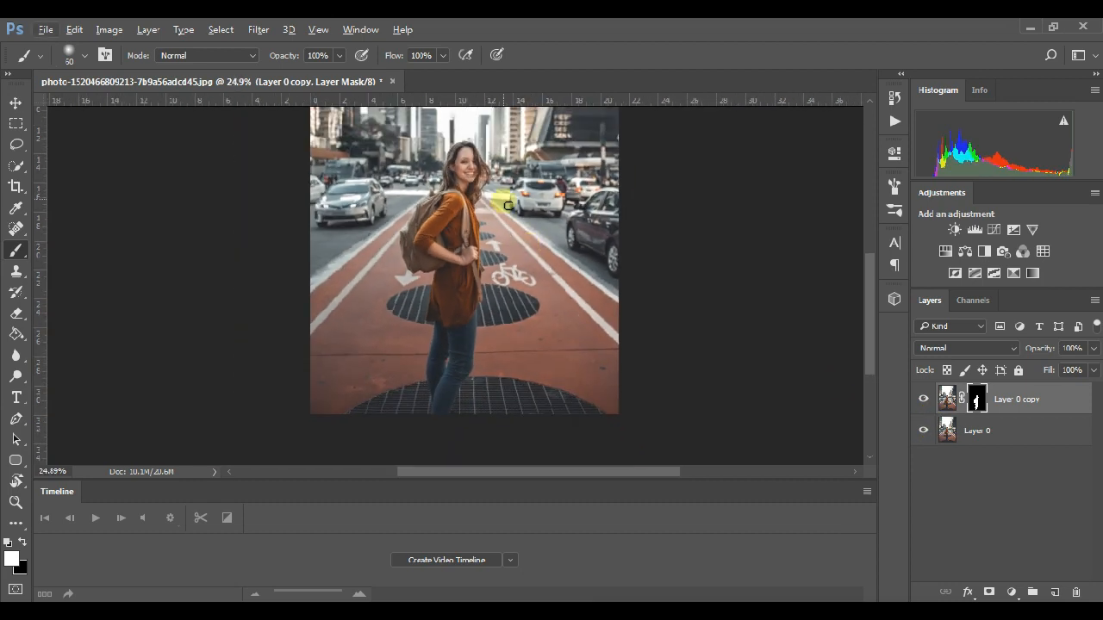
scroll(509, 206, up, 2)
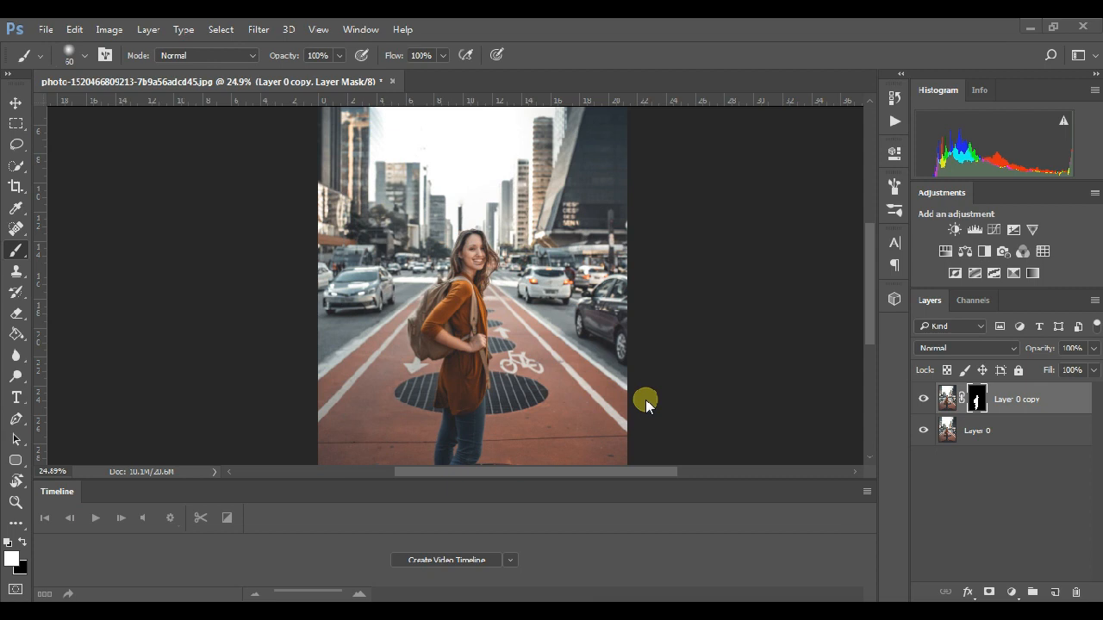
Switch to Notepad, replace the Shortcut 2 note with "Hold CTRL key + click on mask", and return to Photoshop.
key(alt+Tab)
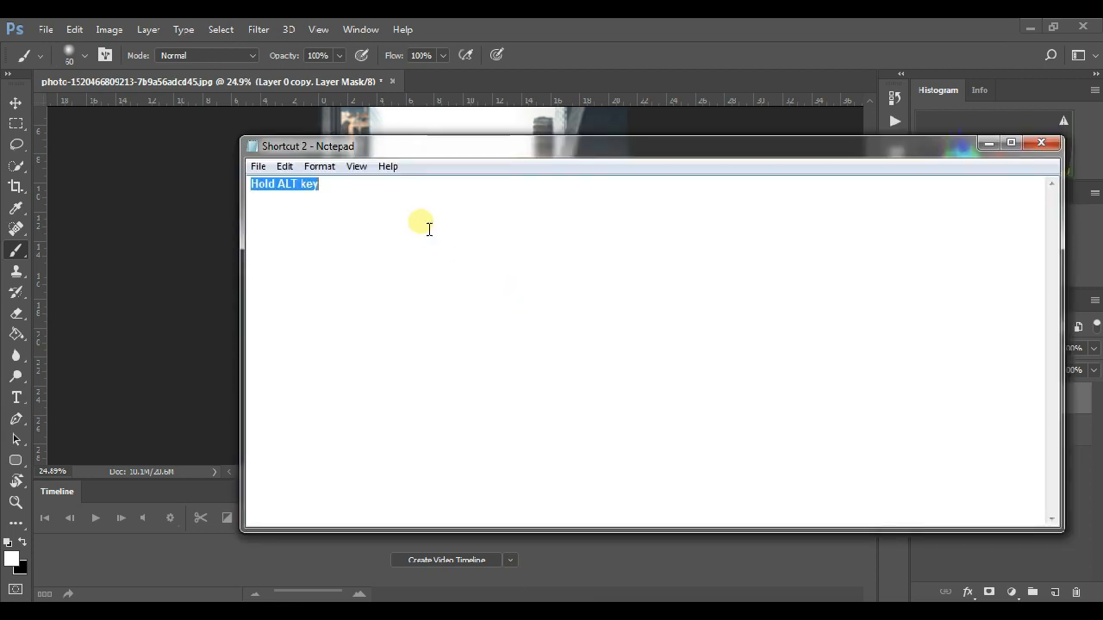
text(Ho)
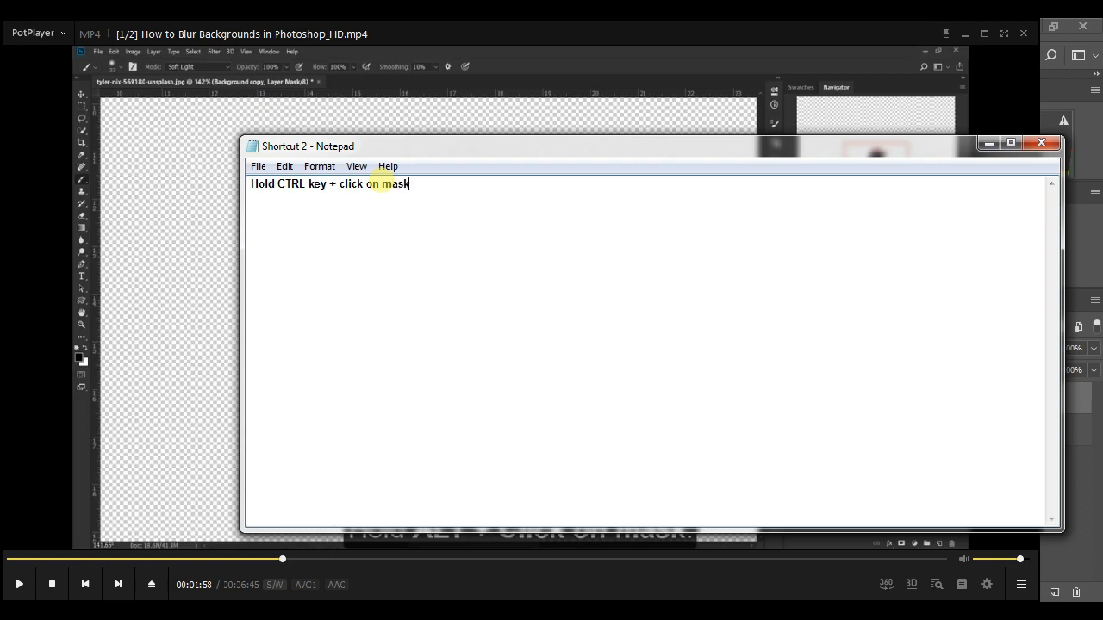
click(617, 31)
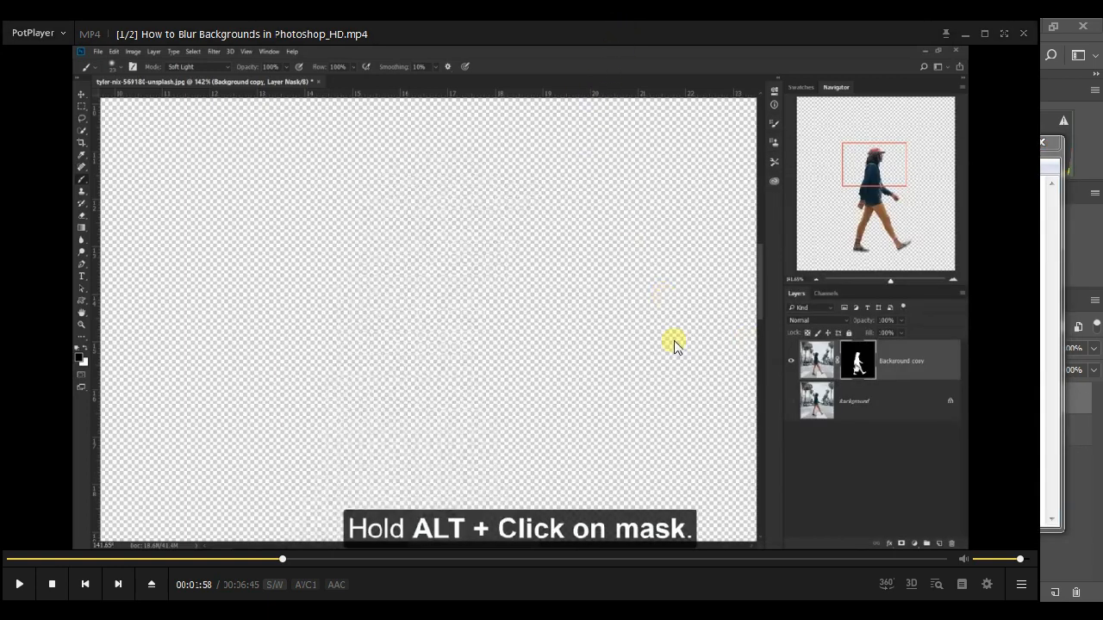
click(966, 33)
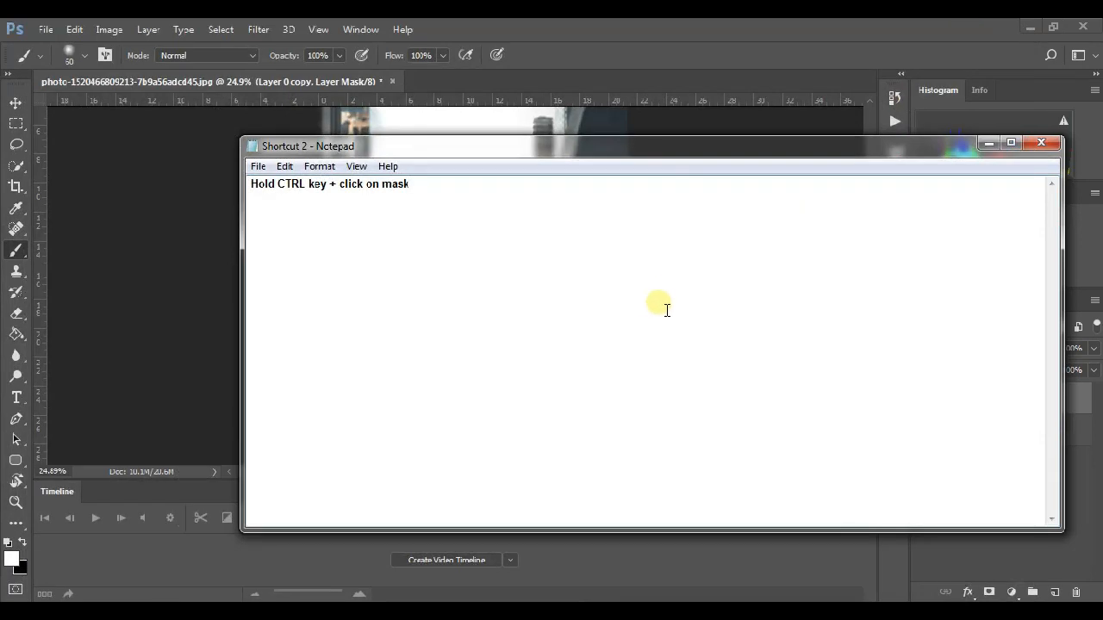
click(646, 32)
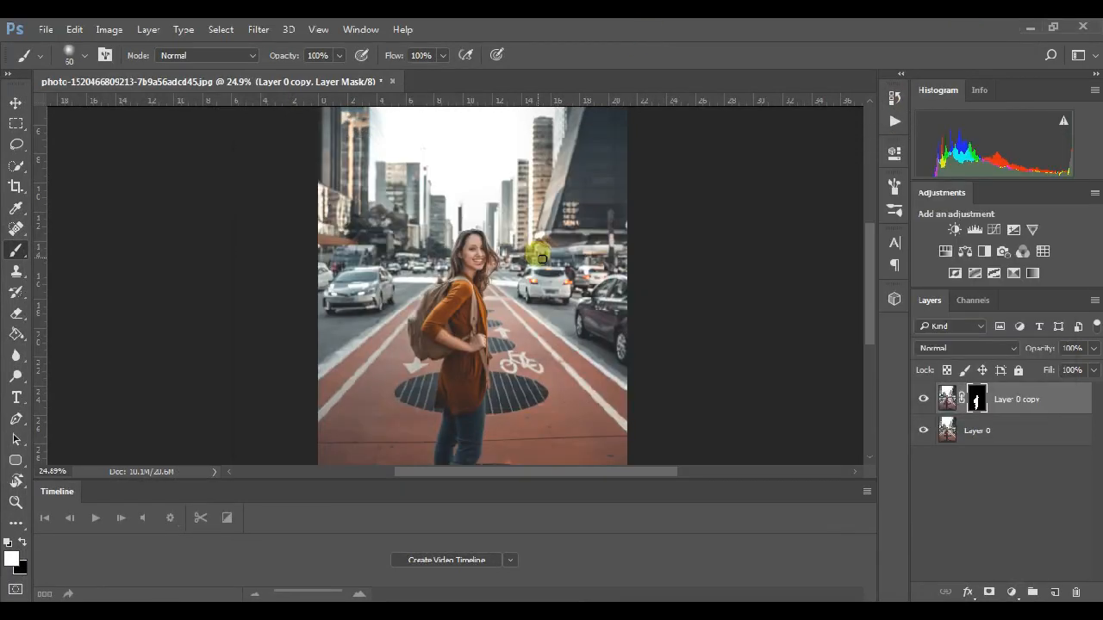
Load the layer mask of Layer 0 copy as a selection and make Layer 0 the active layer.
scroll(578, 328, up, 2)
scroll(608, 349, down, 1)
scroll(608, 345, down, 1)
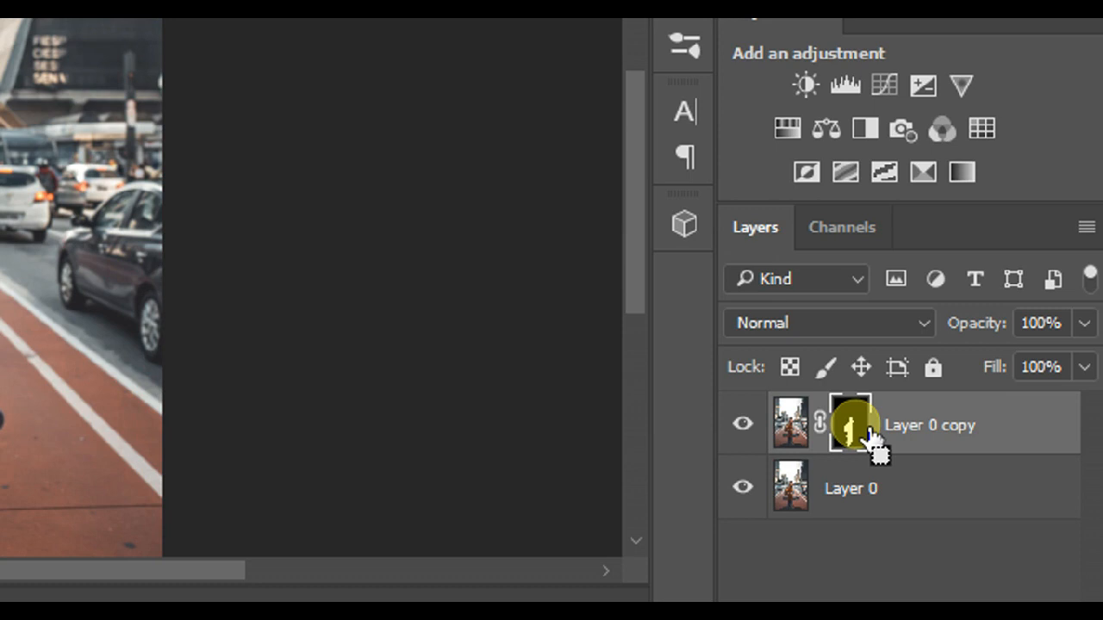
ctrl+click(854, 424)
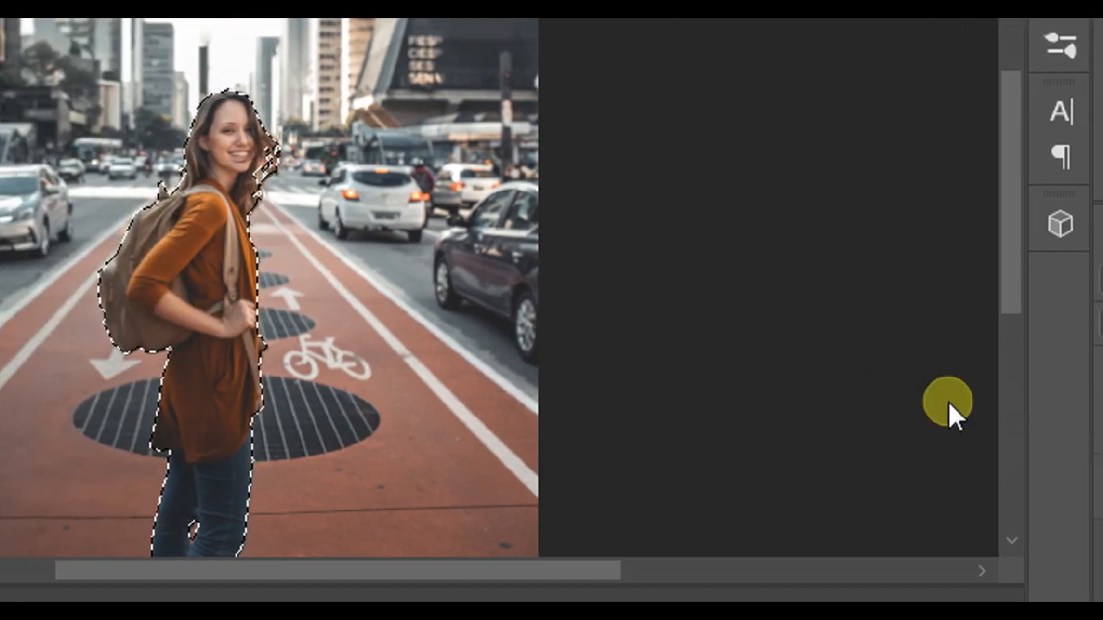
click(827, 495)
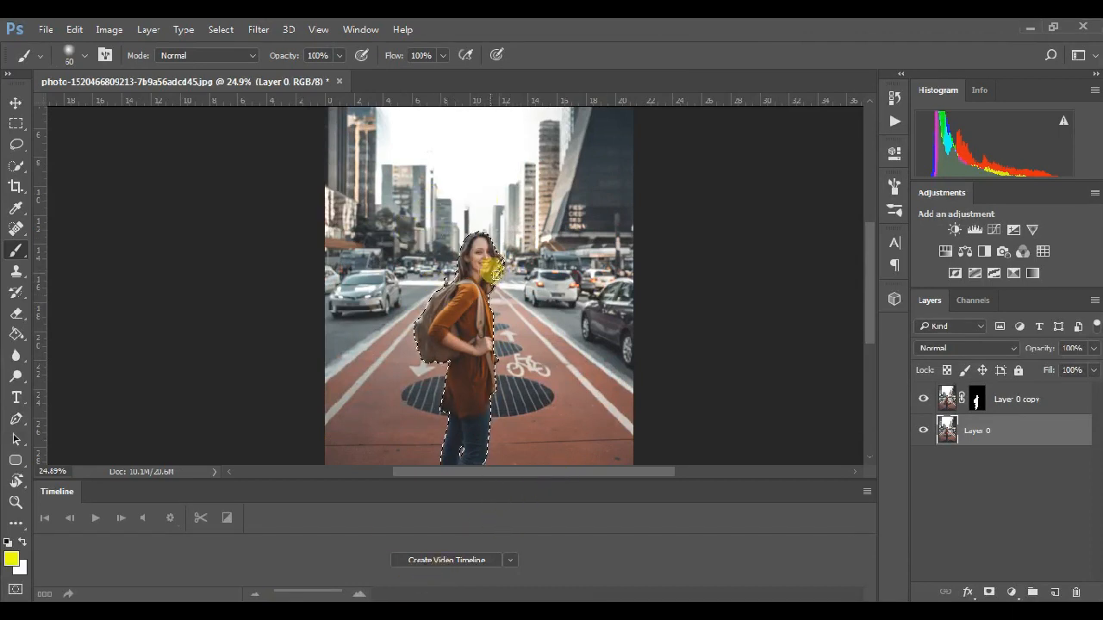
Expand the selection around the woman by 5 pixels and inspect its edge around her hair.
scroll(493, 271, up, 2)
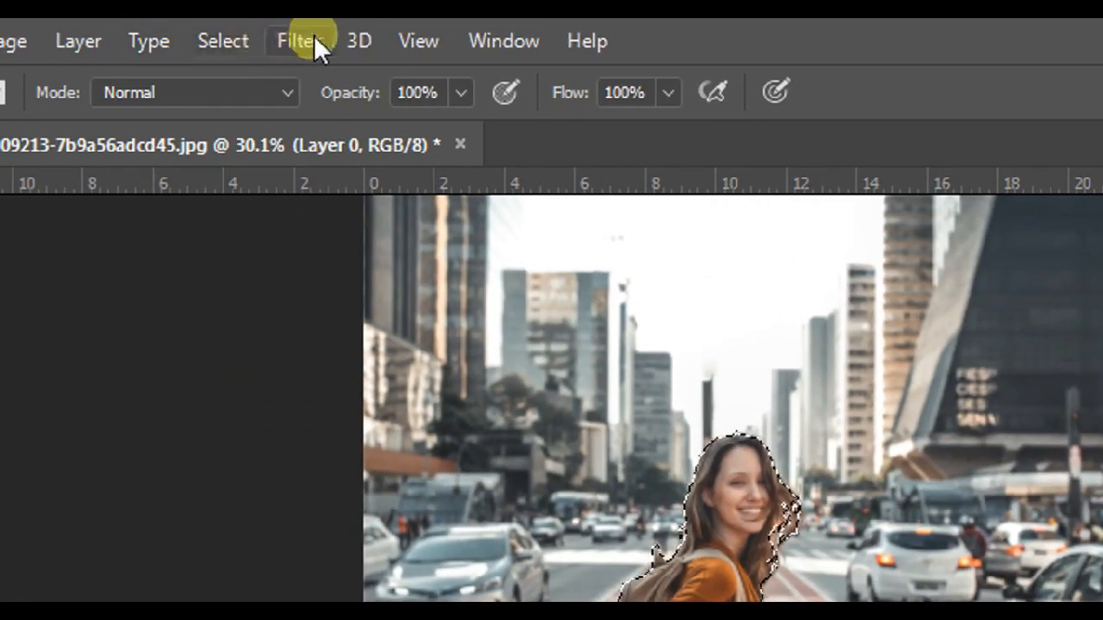
click(240, 37)
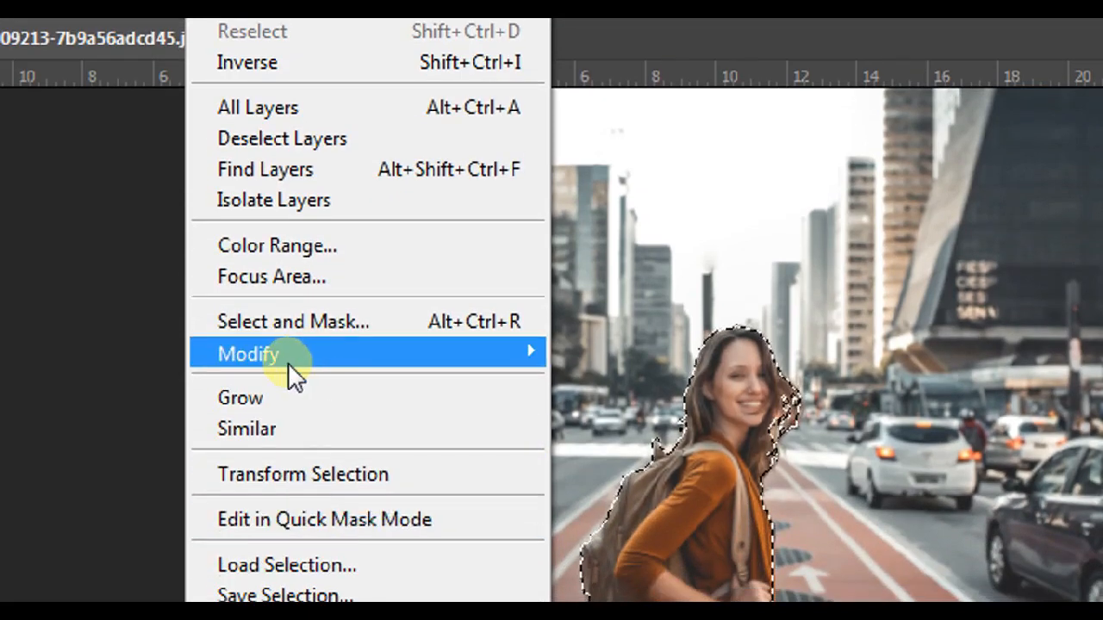
mouse_move(412, 470)
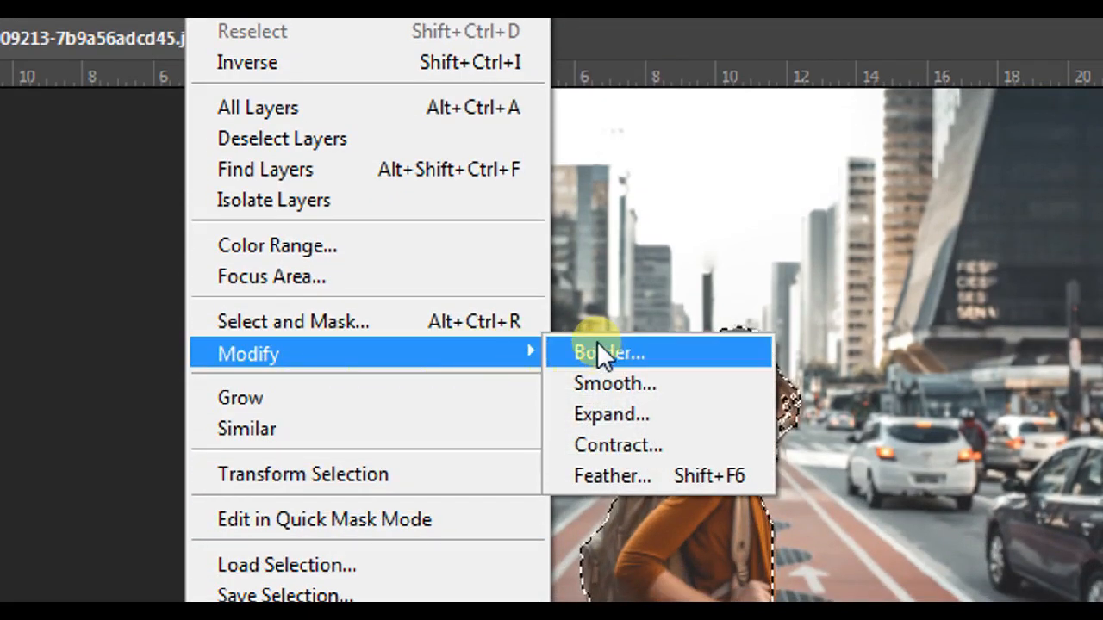
click(618, 410)
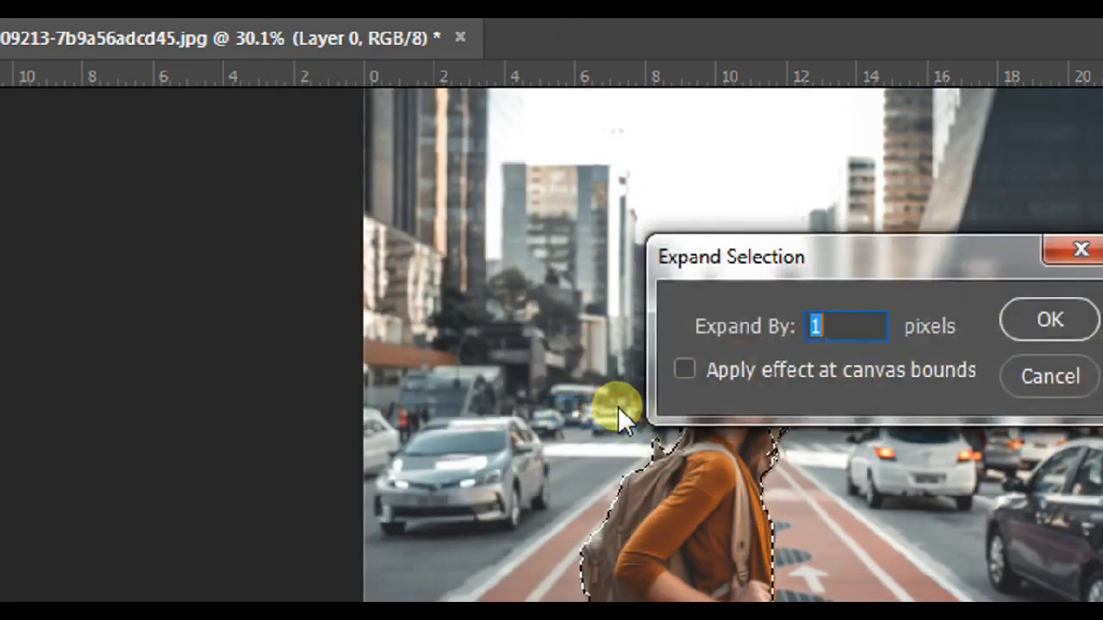
text(5)
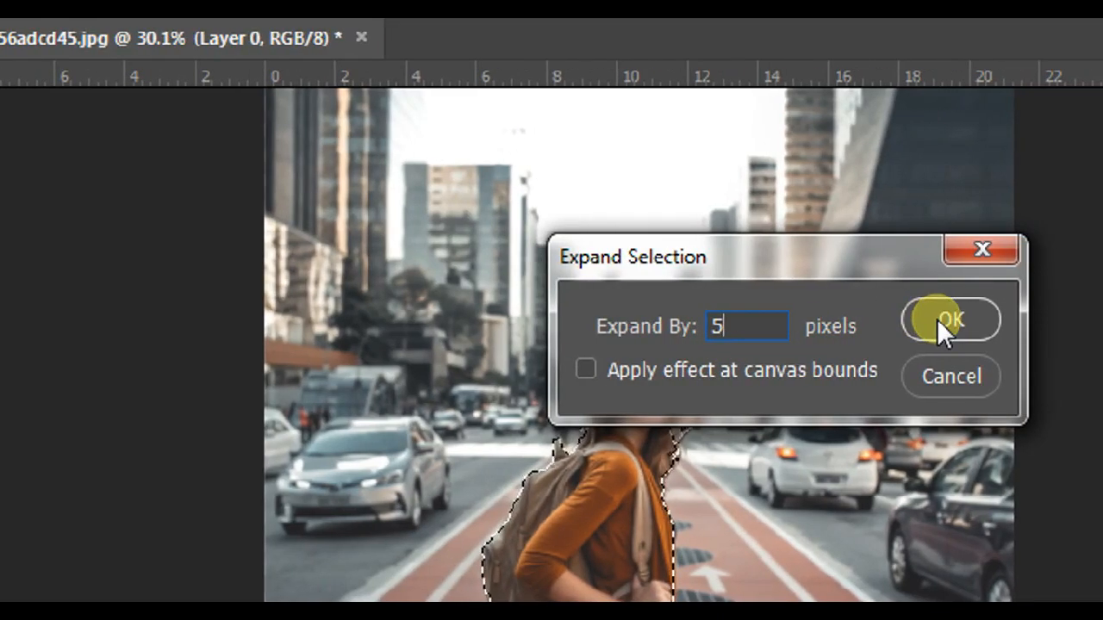
click(937, 318)
scroll(707, 406, up, 8)
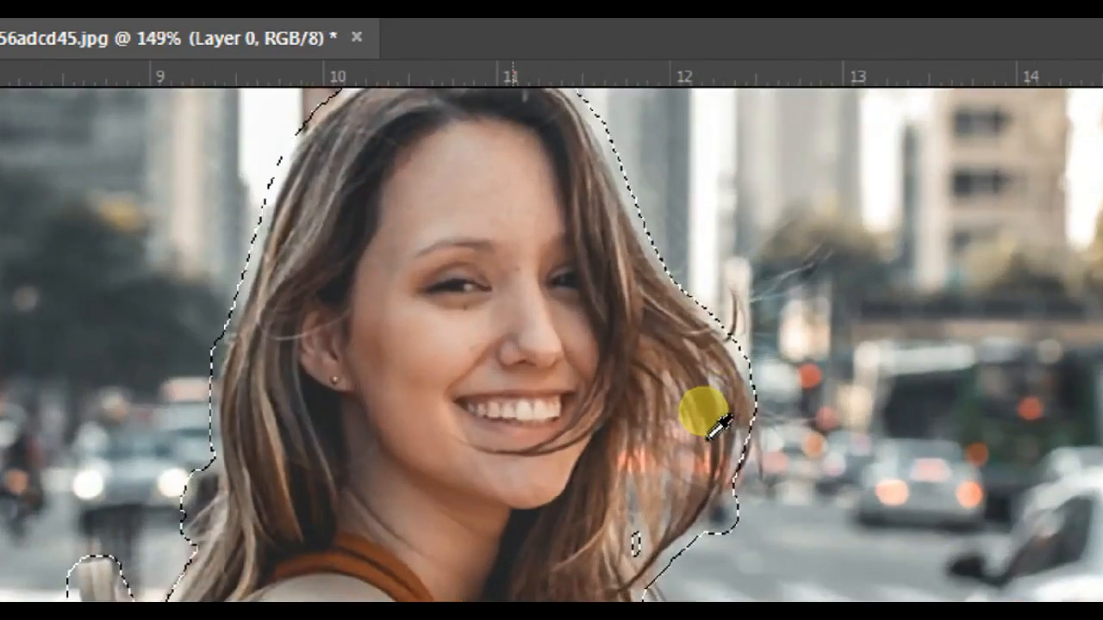
scroll(708, 427, up, 1)
drag(315, 428, 480, 455)
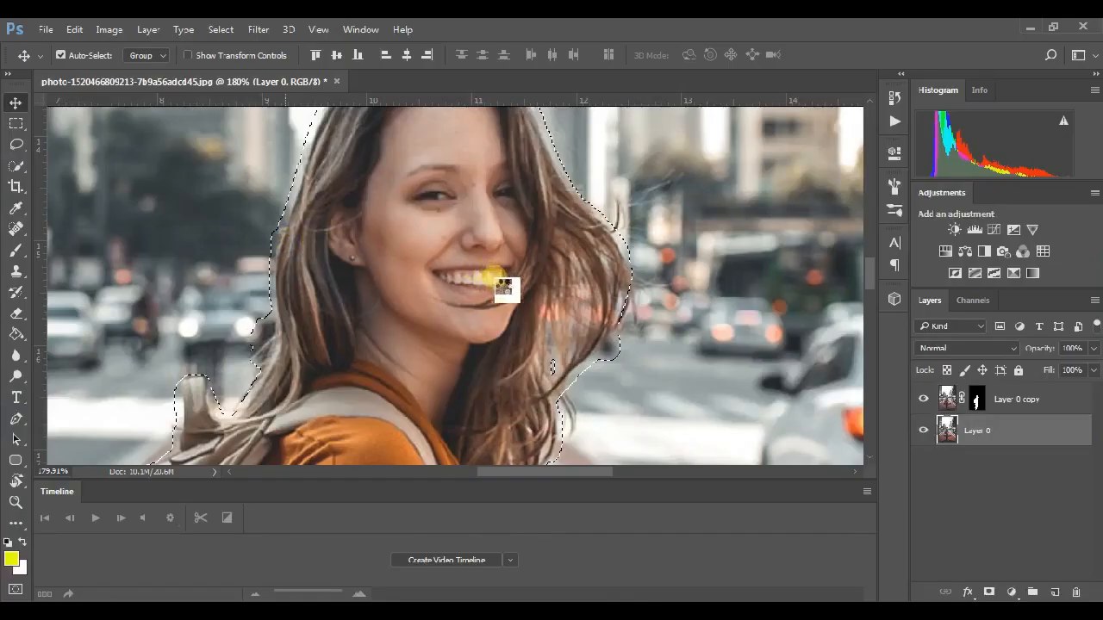
Fill the expanded selection around the woman on Layer 0 using Content-Aware with Color Adaptation, Normal mode and 100% opacity.
scroll(500, 287, down, 5)
key(ctrl+d)
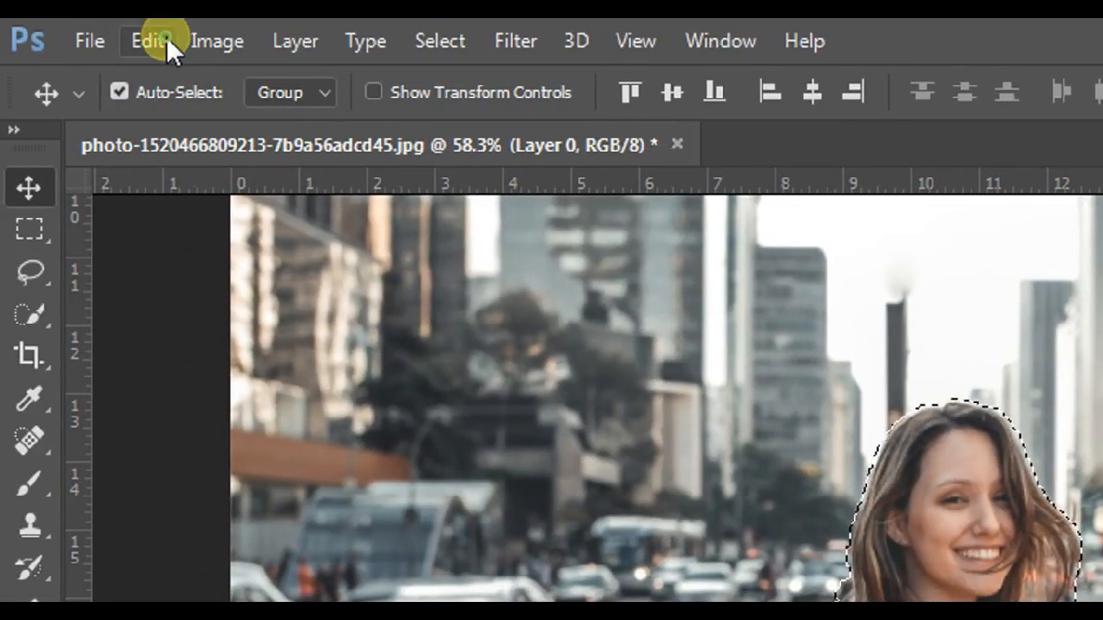
click(160, 40)
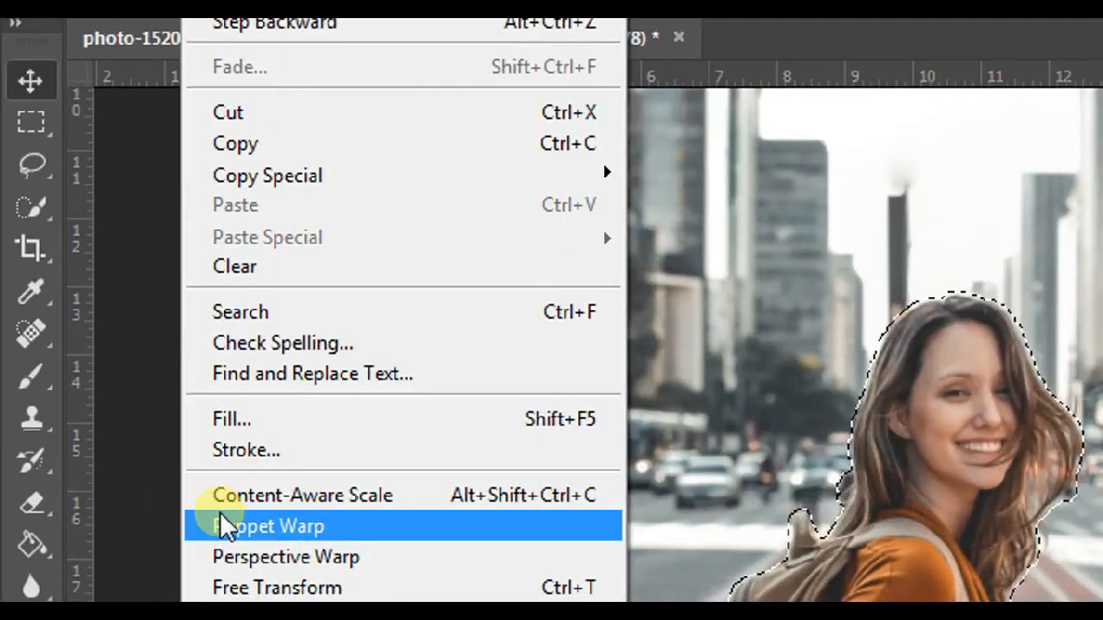
click(276, 526)
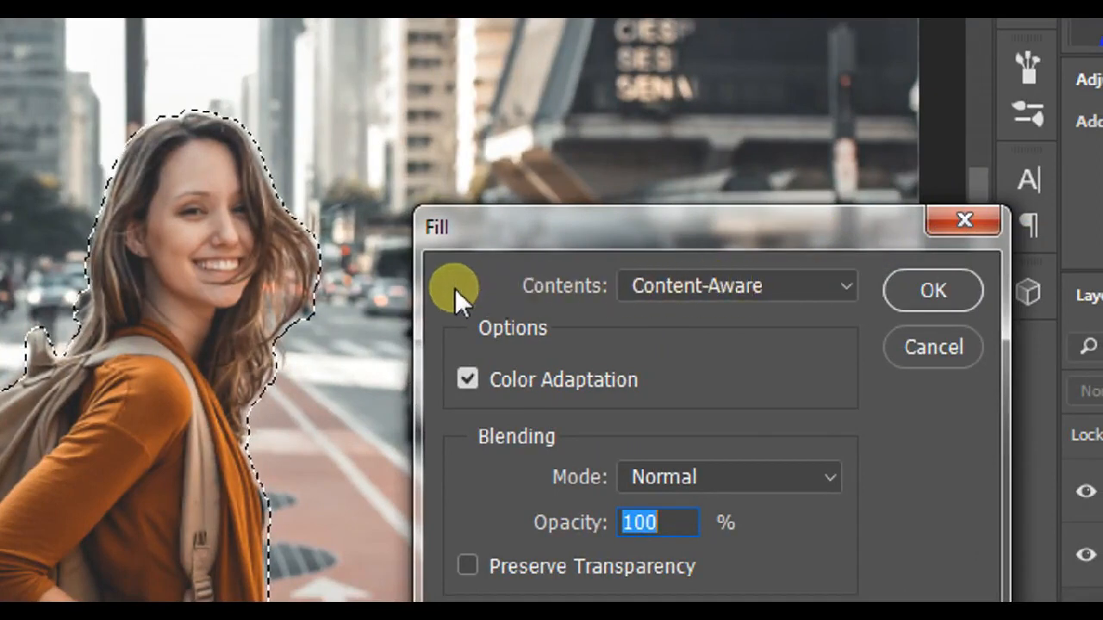
click(798, 285)
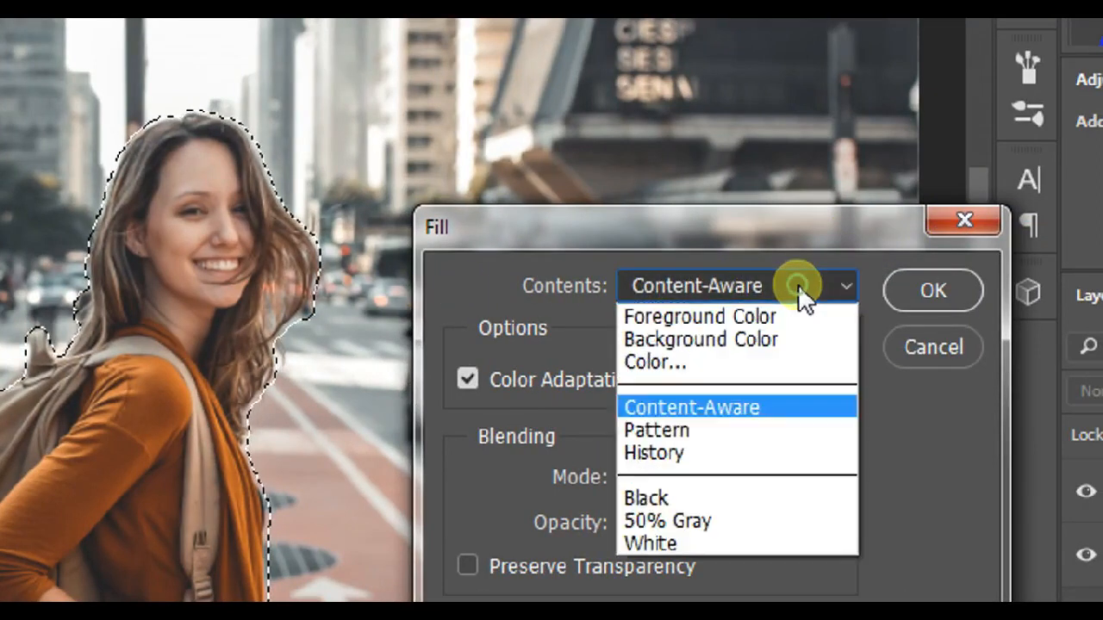
click(689, 406)
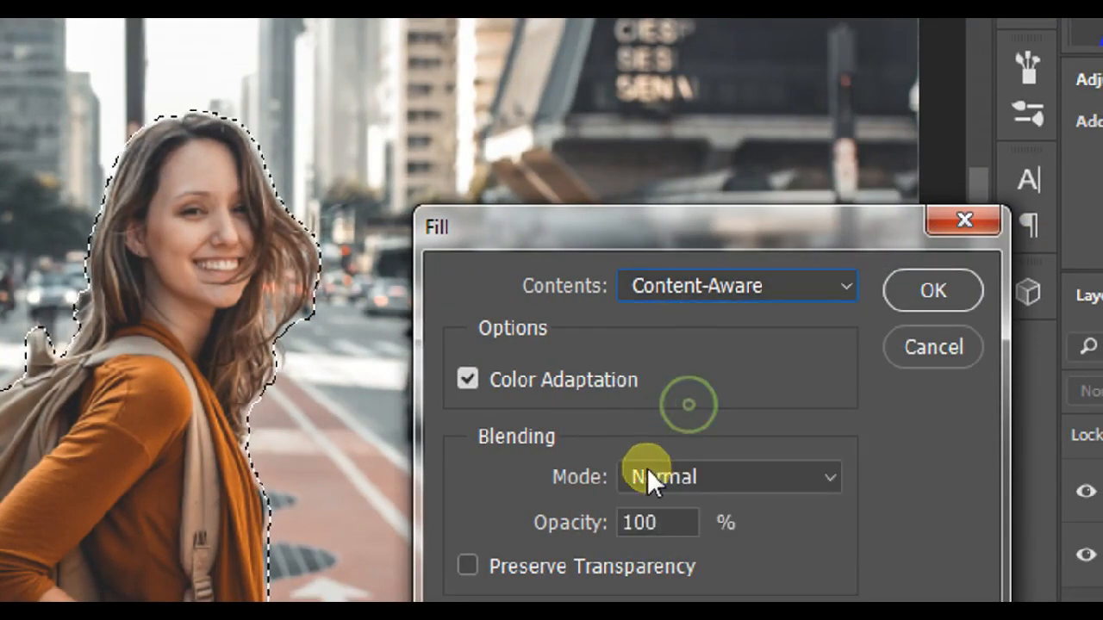
click(912, 293)
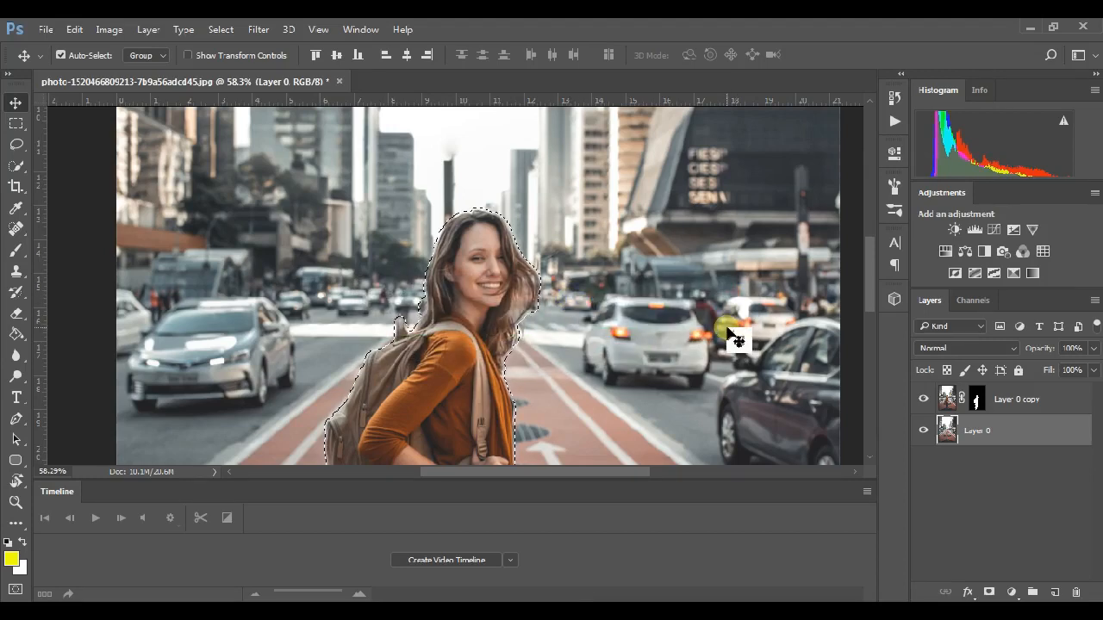
Hide Layer 0 copy to examine the filled background on Layer 0, and show the copy again.
scroll(559, 318, down, 1)
scroll(559, 319, down, 3)
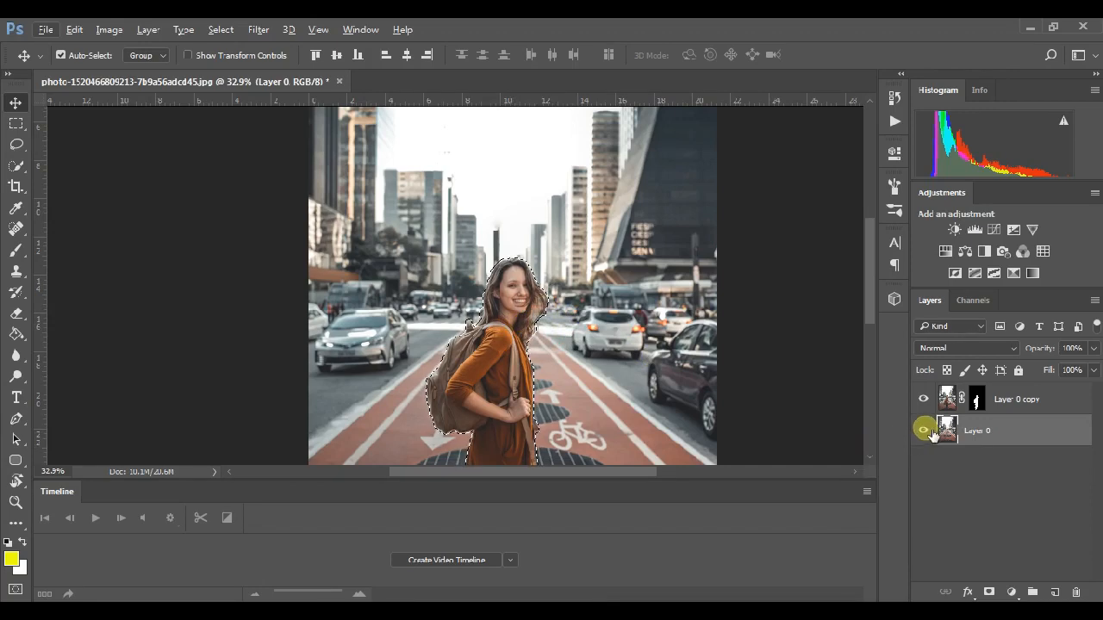
click(924, 399)
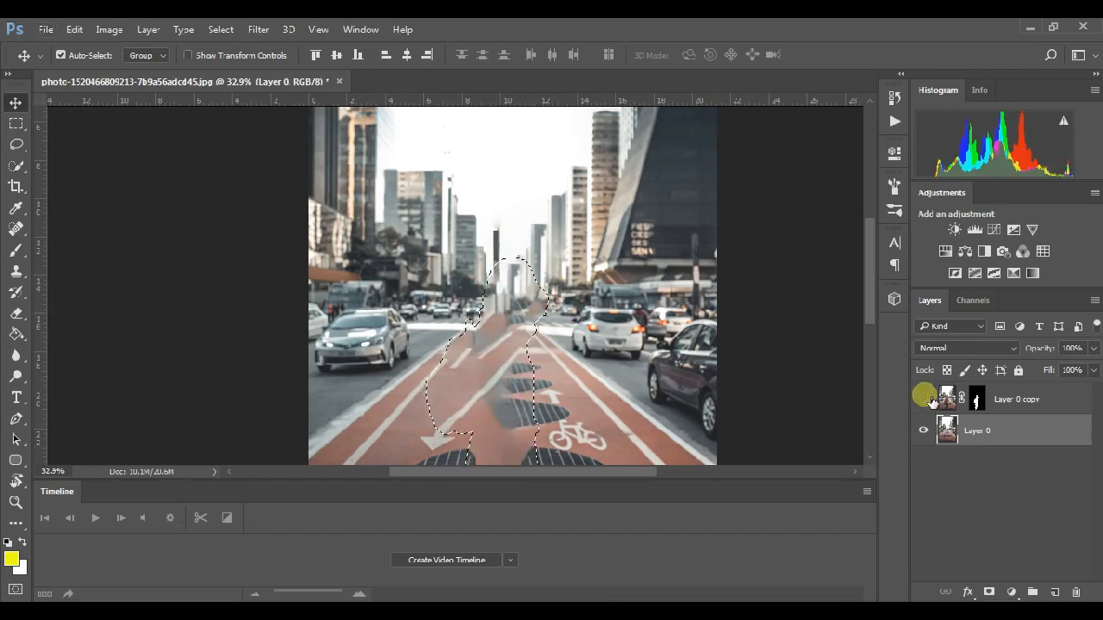
scroll(525, 315, down, 3)
scroll(461, 370, up, 1)
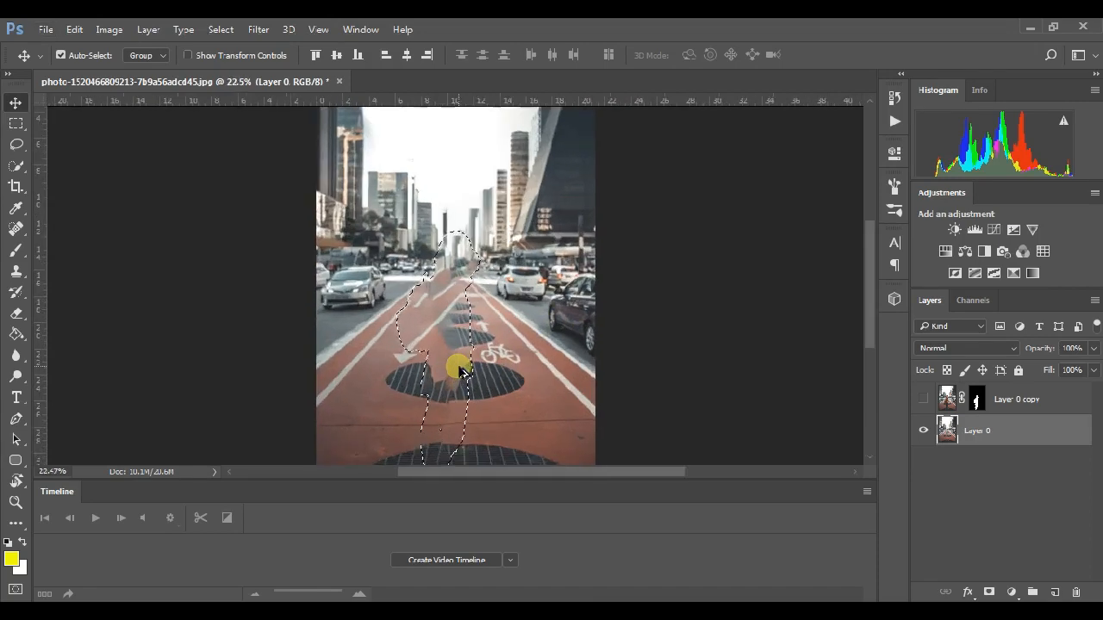
click(926, 399)
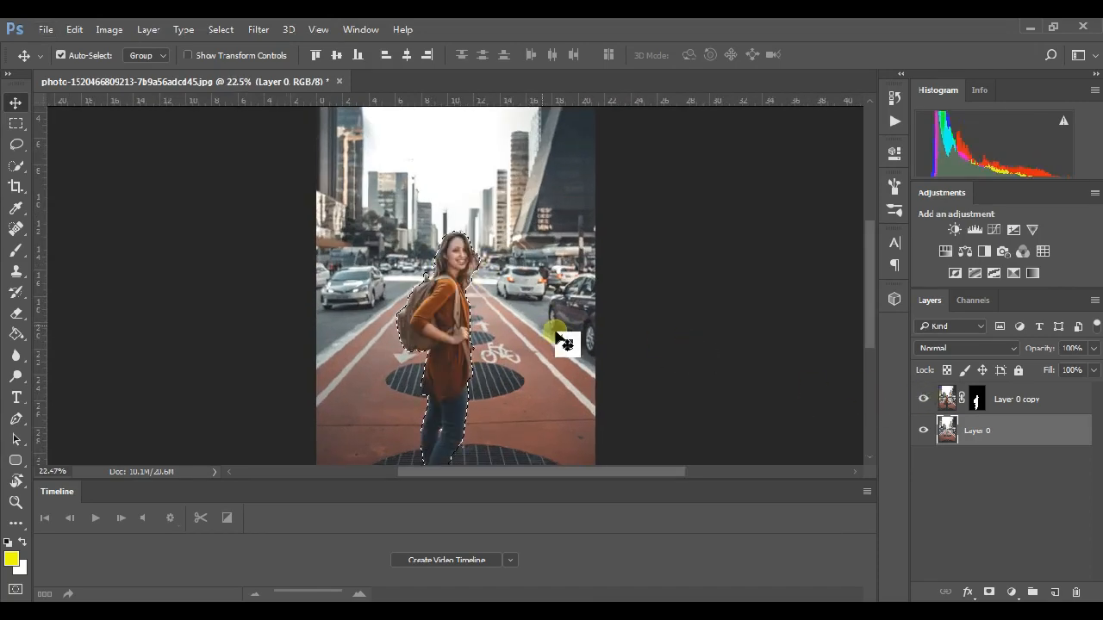
Deselect the outline around the woman.
scroll(517, 310, up, 3)
key(ctrl+d)
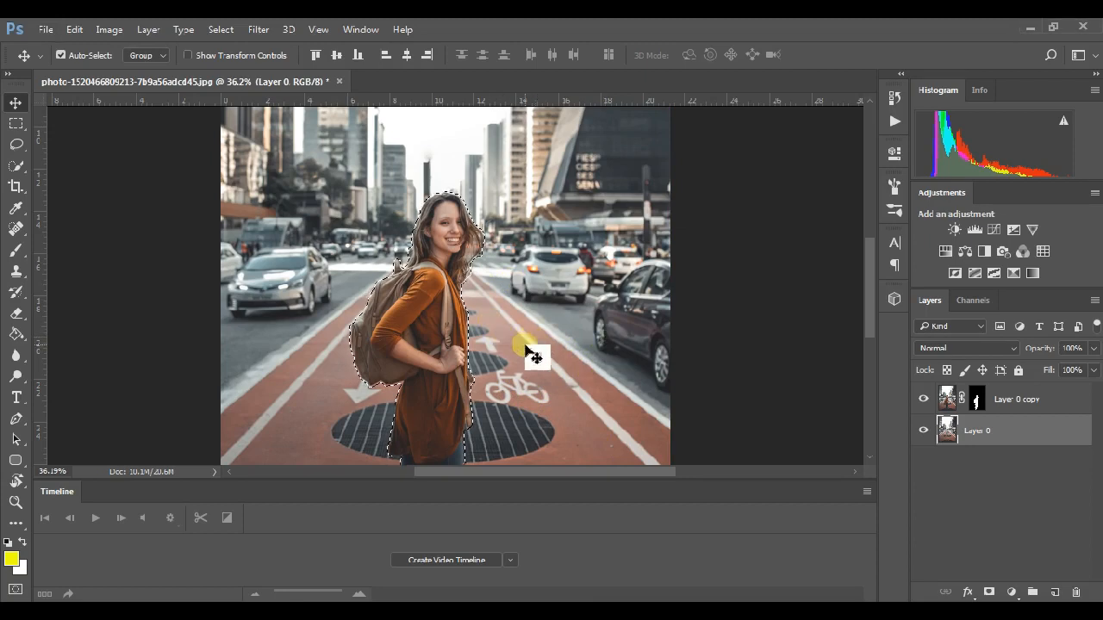
key(ctrl+d)
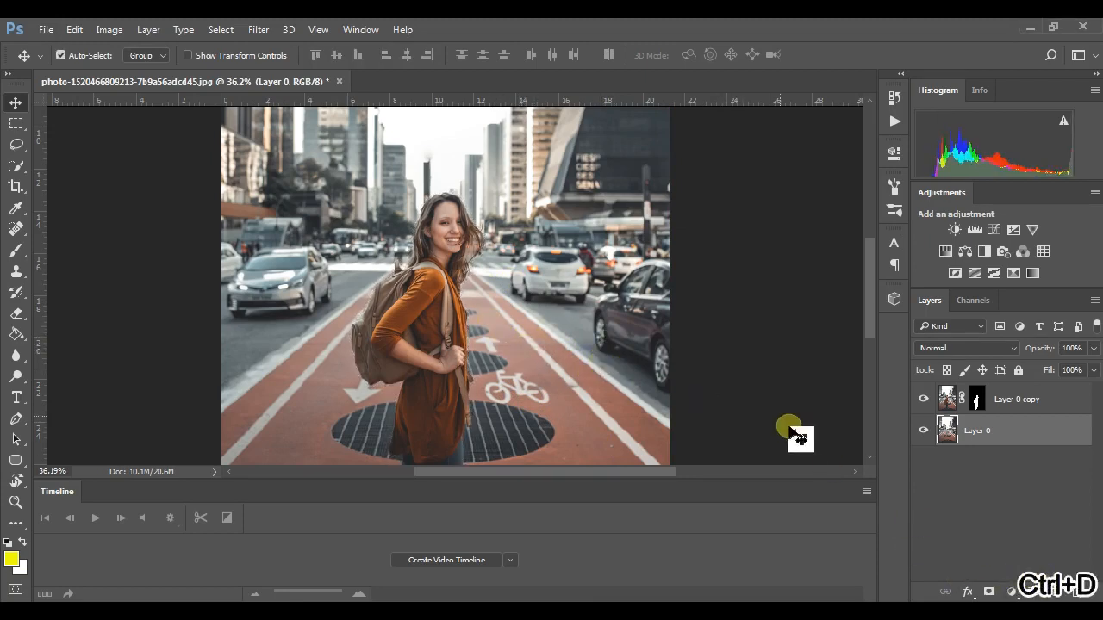
drag(470, 224, 478, 250)
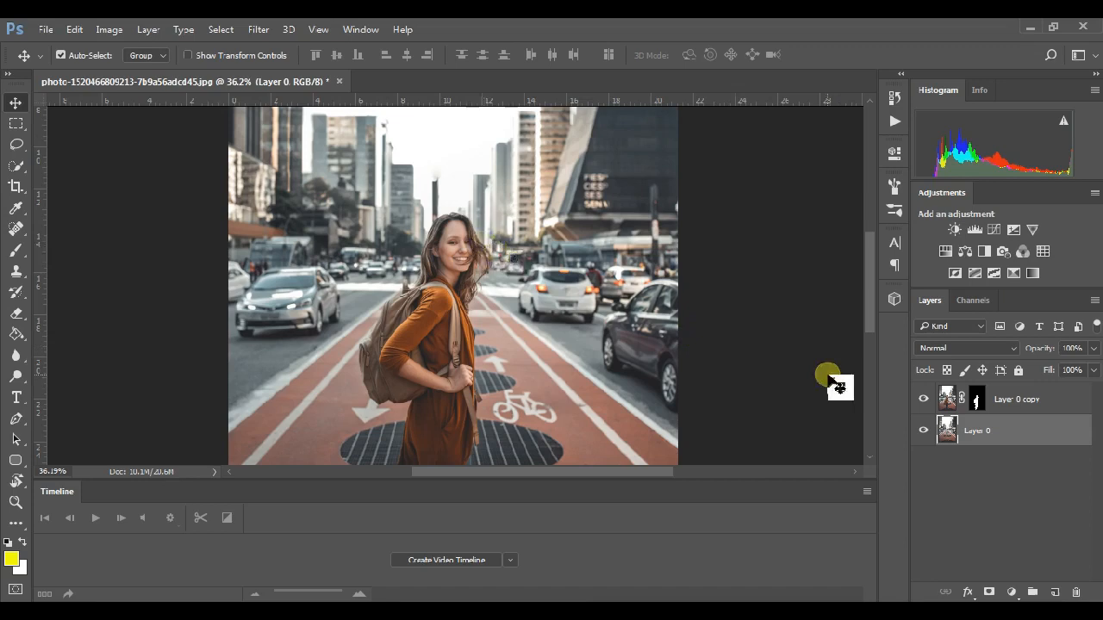
Start a Tilt-Shift blur from the Blur Gallery filters on Layer 0.
click(955, 408)
click(950, 431)
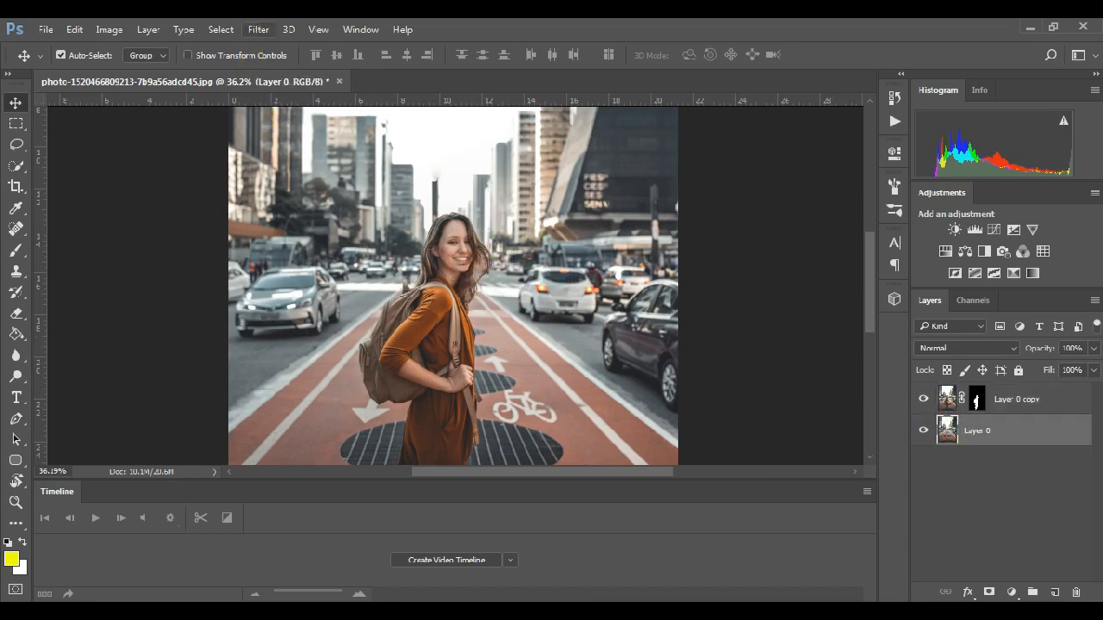
click(257, 30)
click(550, 138)
click(149, 41)
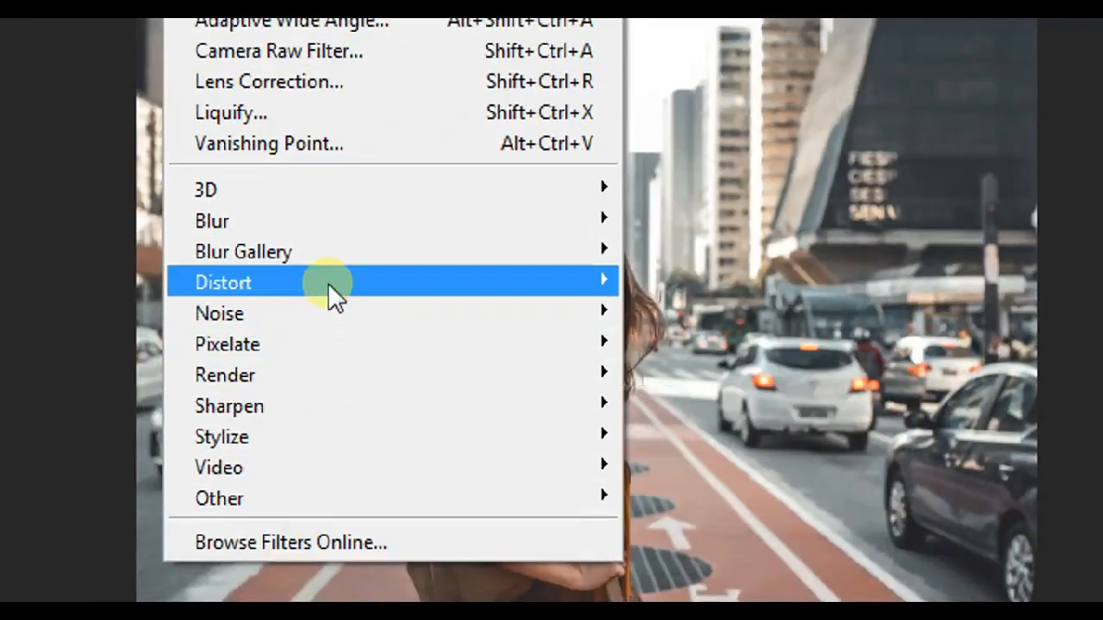
mouse_move(323, 255)
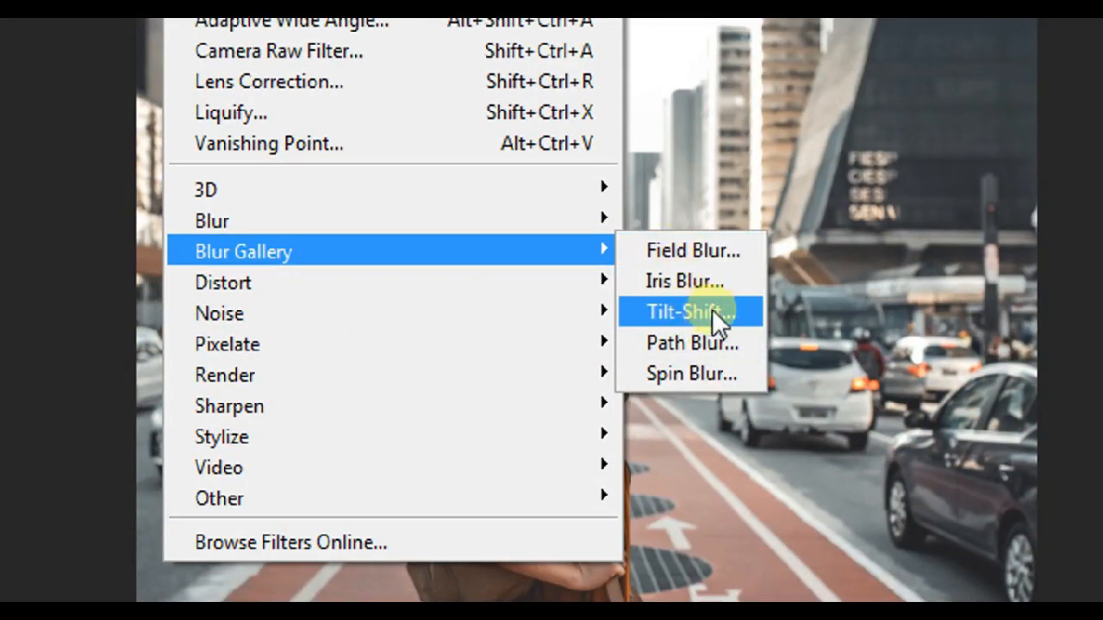
click(712, 310)
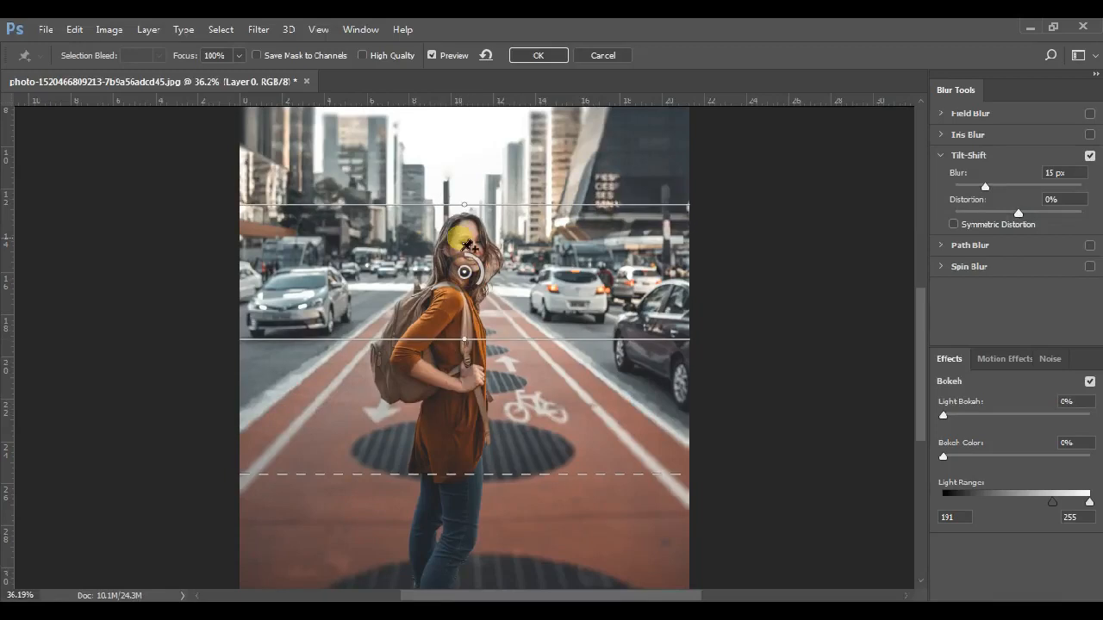
Move the tilt-shift focus lines down so the sharp band runs from the woman's face to her shins, undoing stray moves.
scroll(541, 251, down, 4)
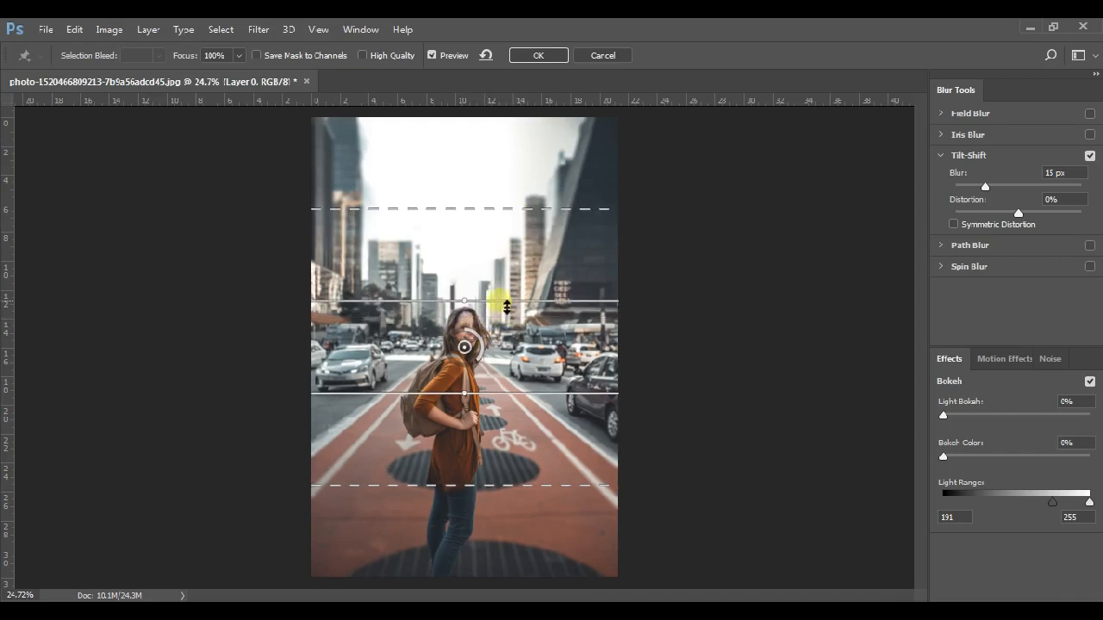
drag(488, 462, 497, 576)
key(ctrl+z)
drag(504, 402, 500, 502)
drag(508, 328, 511, 440)
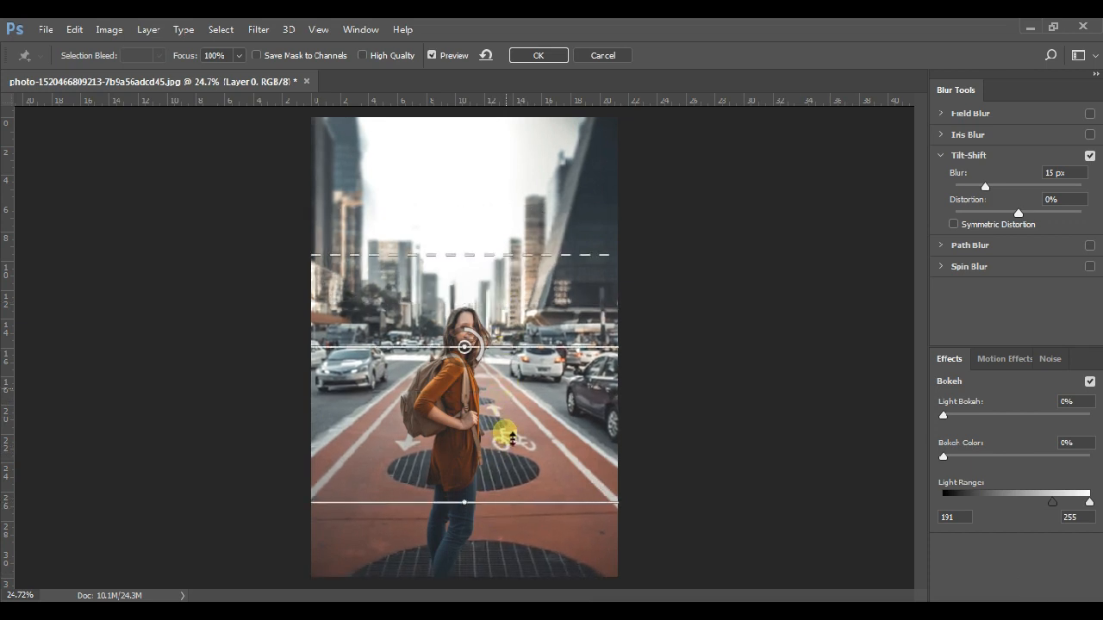
mouse_move(465, 347)
mouse_down()
mouse_move(467, 365)
mouse_move(468, 347)
mouse_up()
key(ctrl+z)
key(ctrl+z)
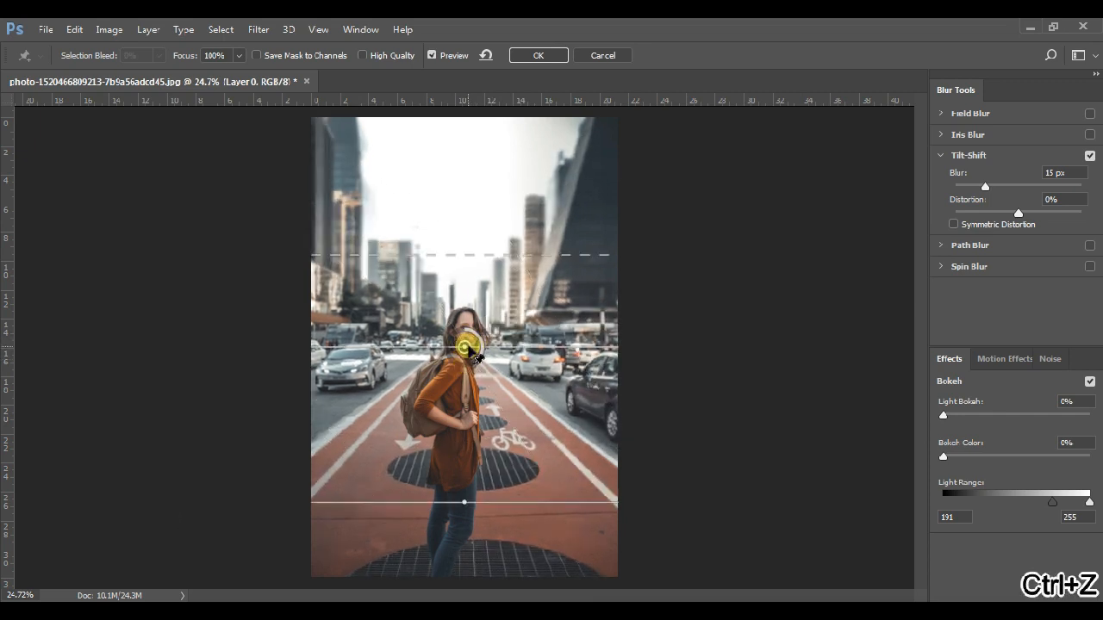
Shift the tilt-shift centre down to the woman's knees and place the upper transition line at her waist.
drag(485, 257, 490, 311)
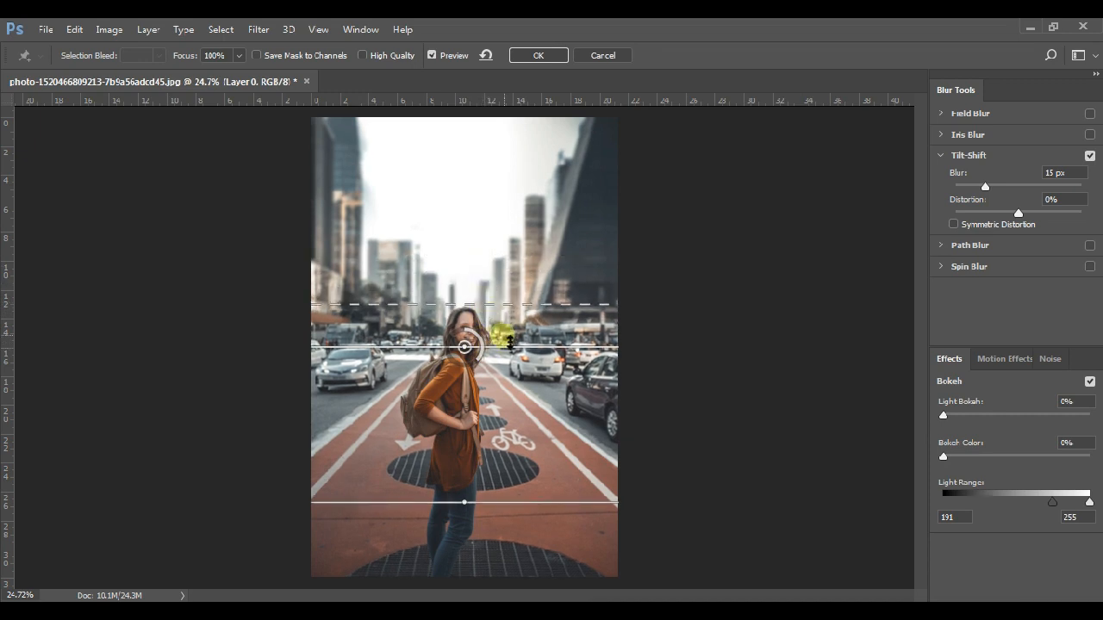
mouse_move(576, 405)
mouse_down()
mouse_move(586, 564)
mouse_move(572, 424)
mouse_up()
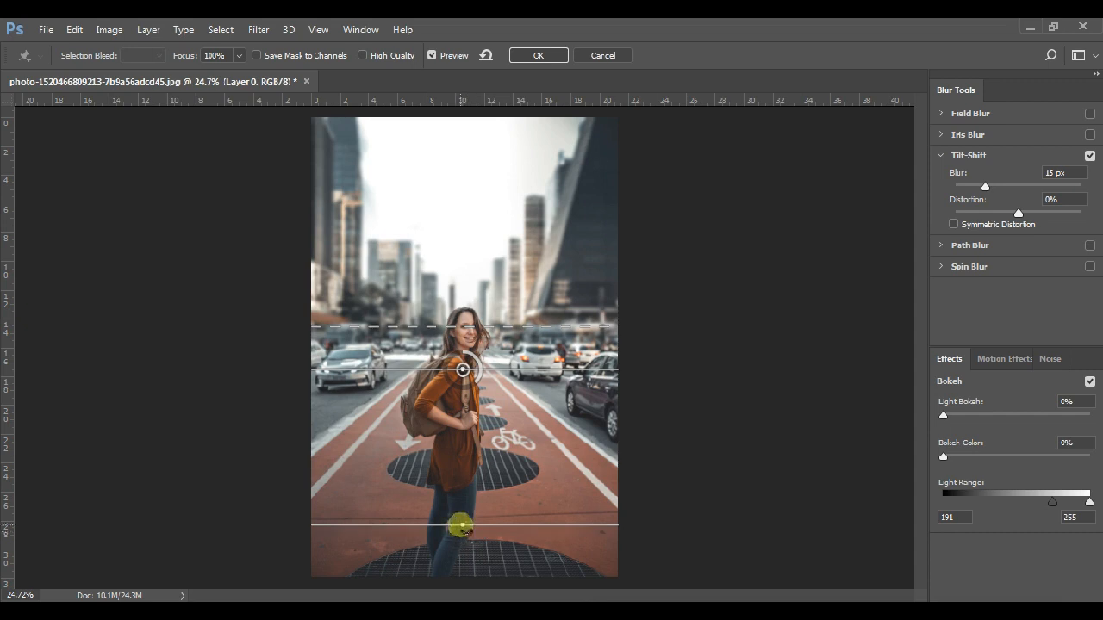
drag(466, 527, 504, 447)
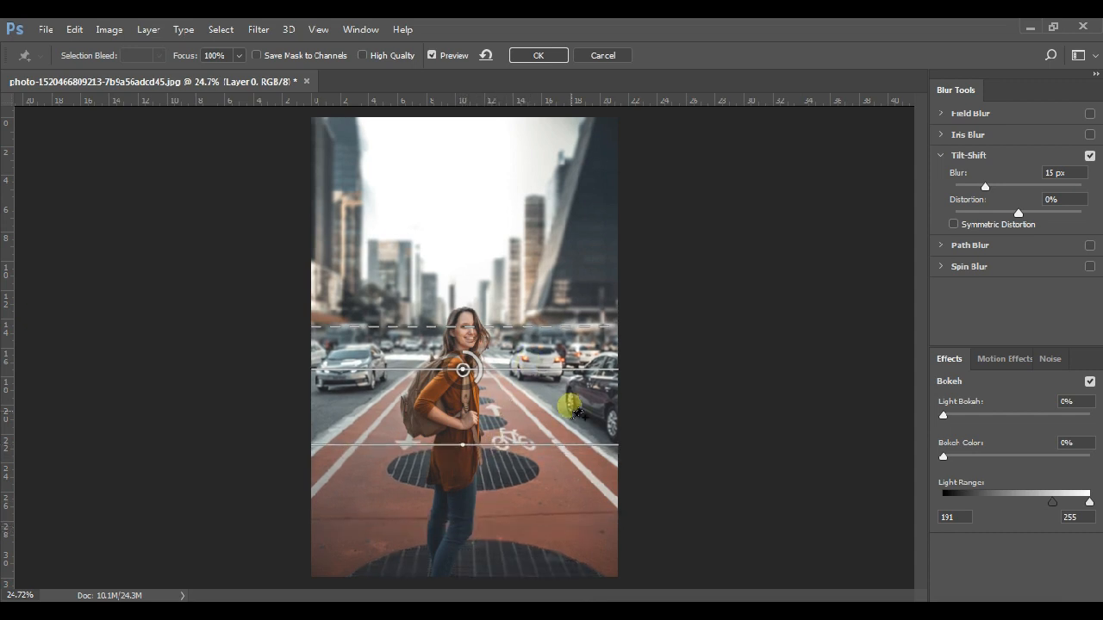
drag(590, 432, 587, 580)
drag(481, 486, 482, 446)
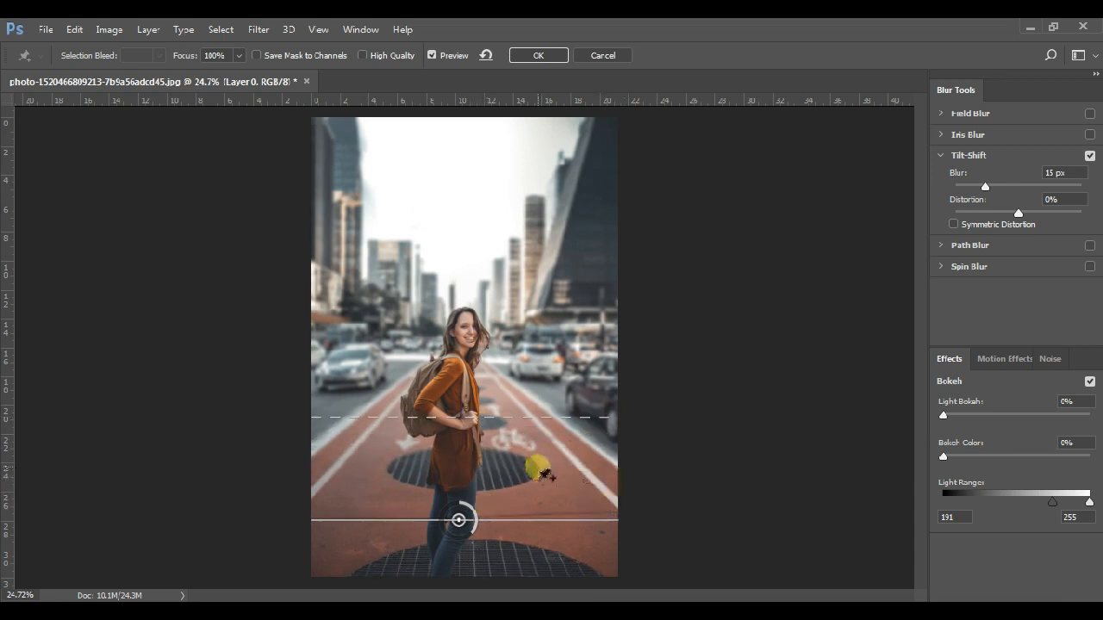
Try Tilt-Shift blur amounts between 34 and 60 px on the background.
drag(985, 186, 1010, 190)
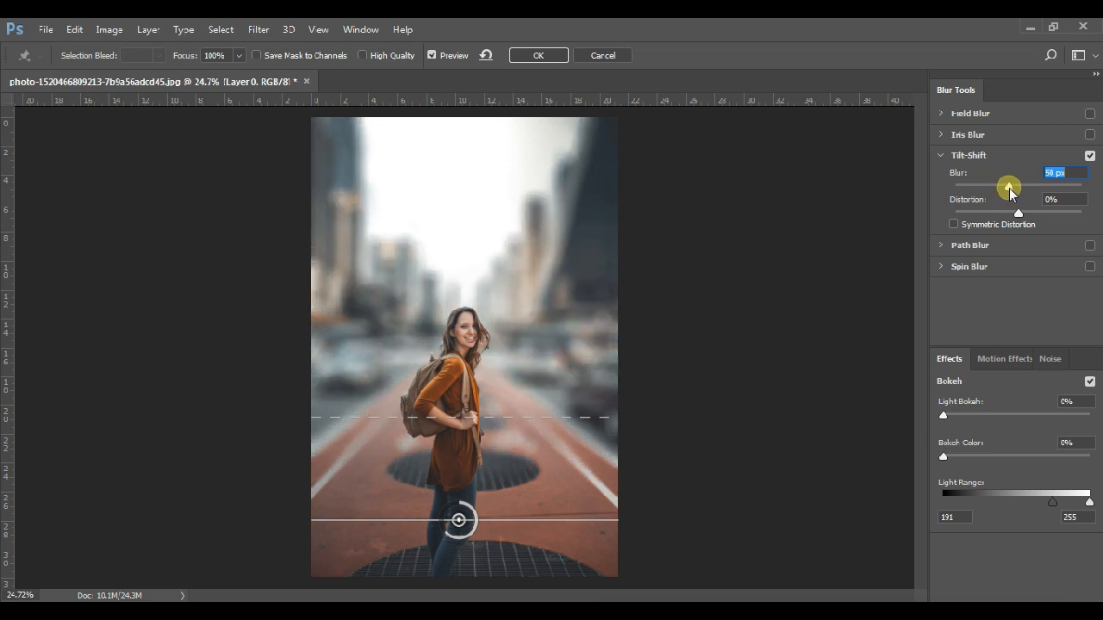
drag(1010, 190, 1006, 189)
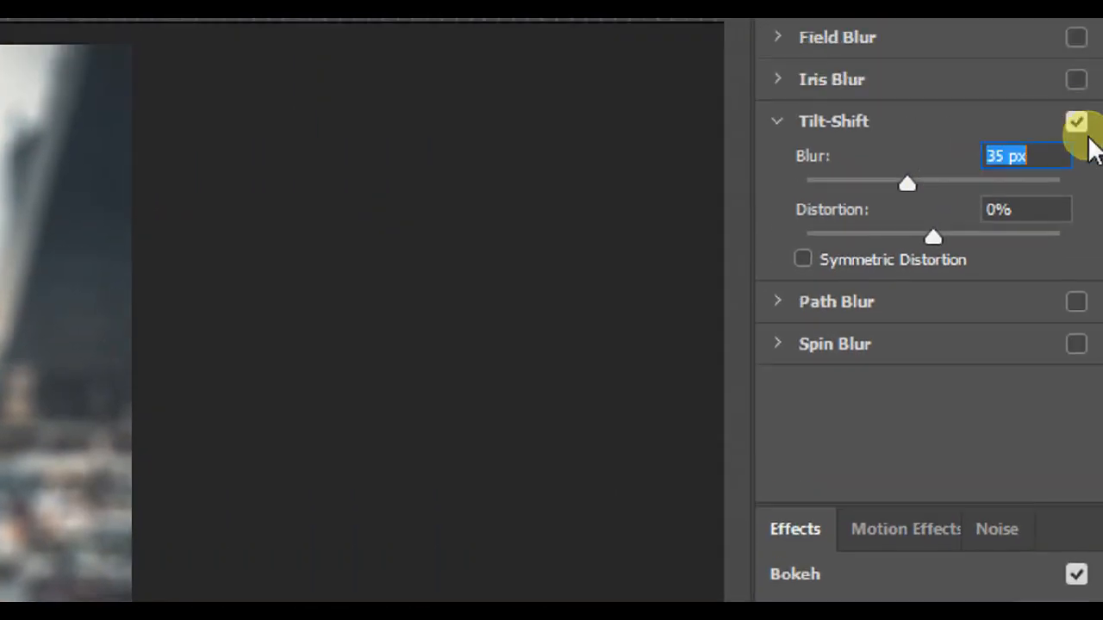
drag(923, 178, 903, 181)
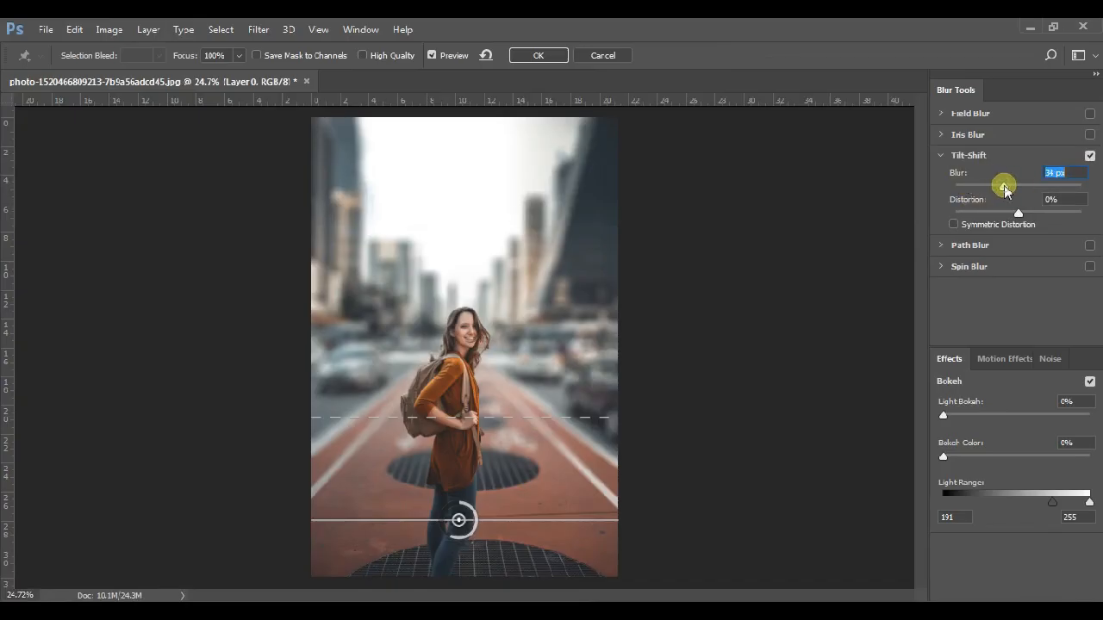
drag(1004, 185, 1011, 186)
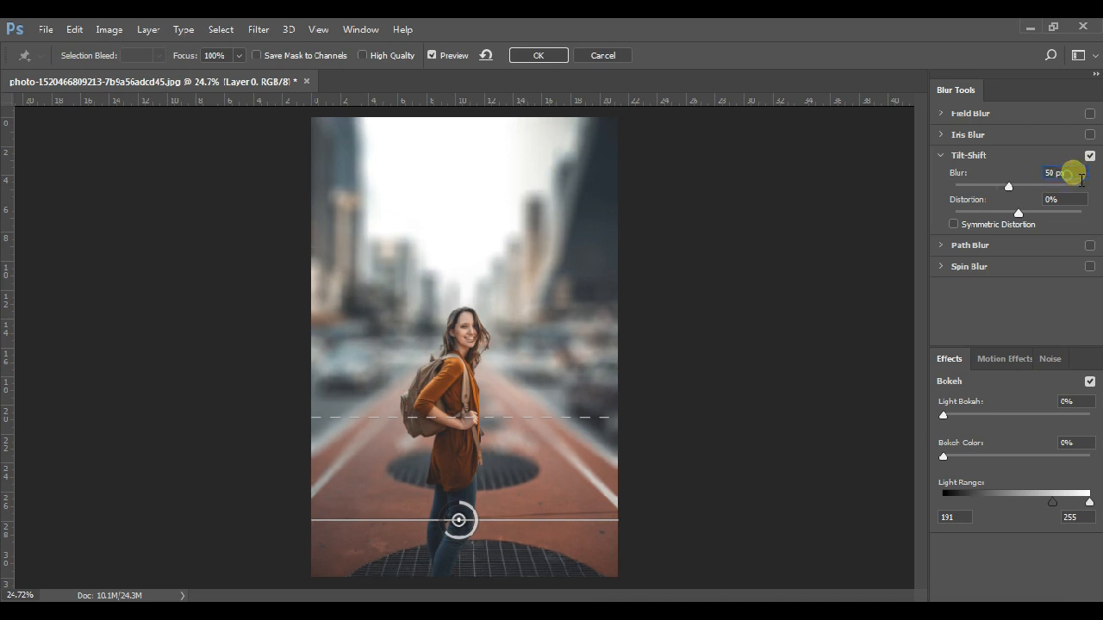
text(60)
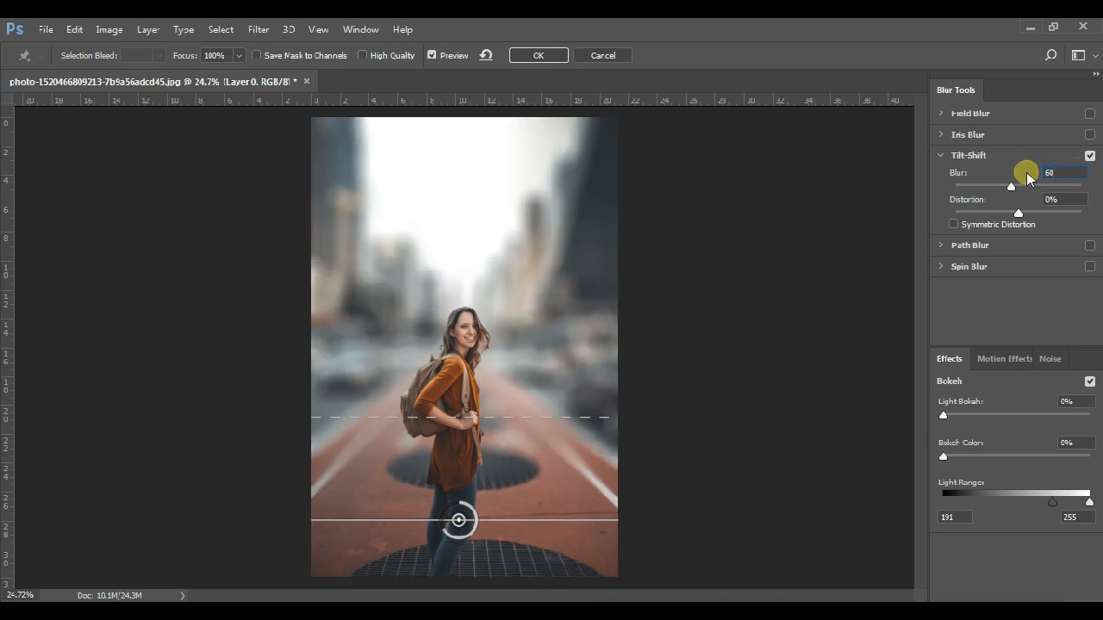
key(BackSpace)
key(BackSpace)
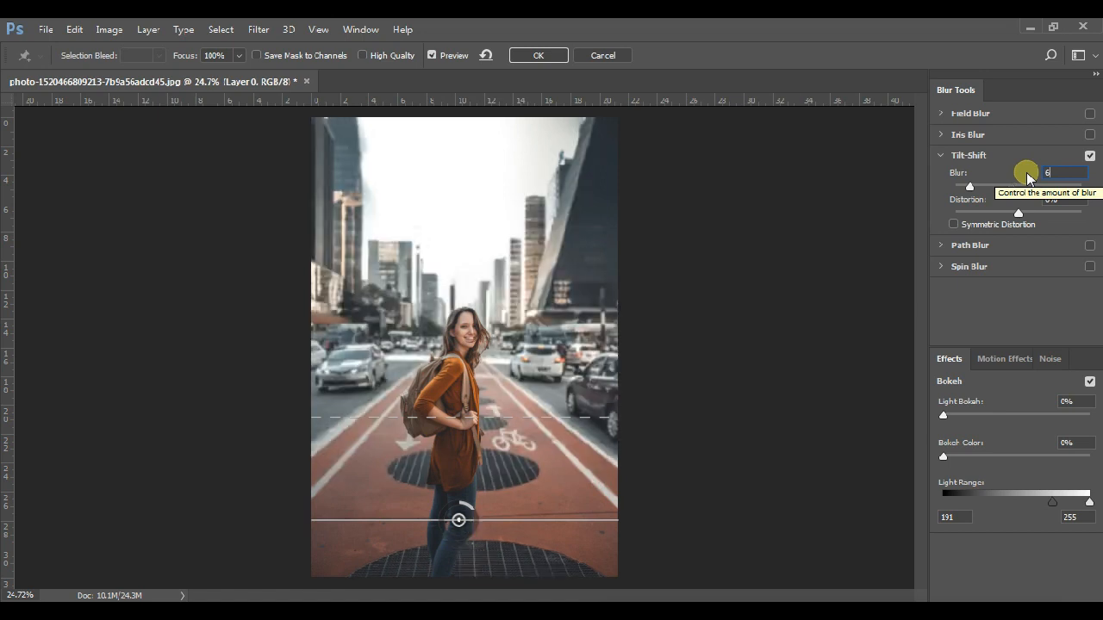
Set the Tilt-Shift blur to about 43 px, fine-tune it around the pin at the woman's knees, and apply the filter.
text(50)
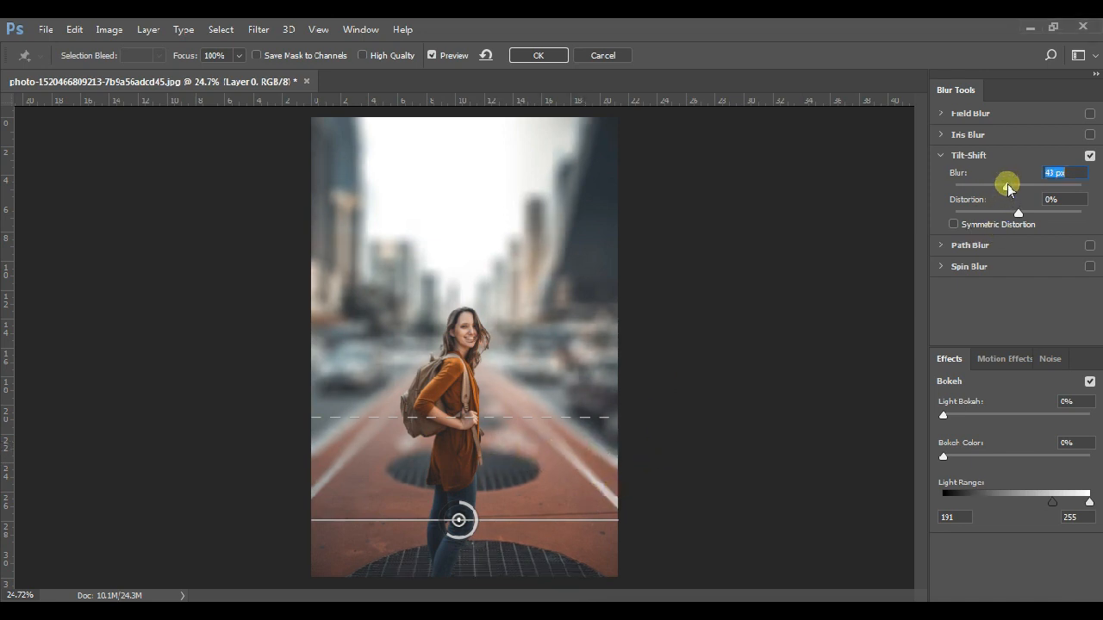
mouse_move(447, 541)
mouse_down()
mouse_move(453, 530)
mouse_move(456, 541)
mouse_up()
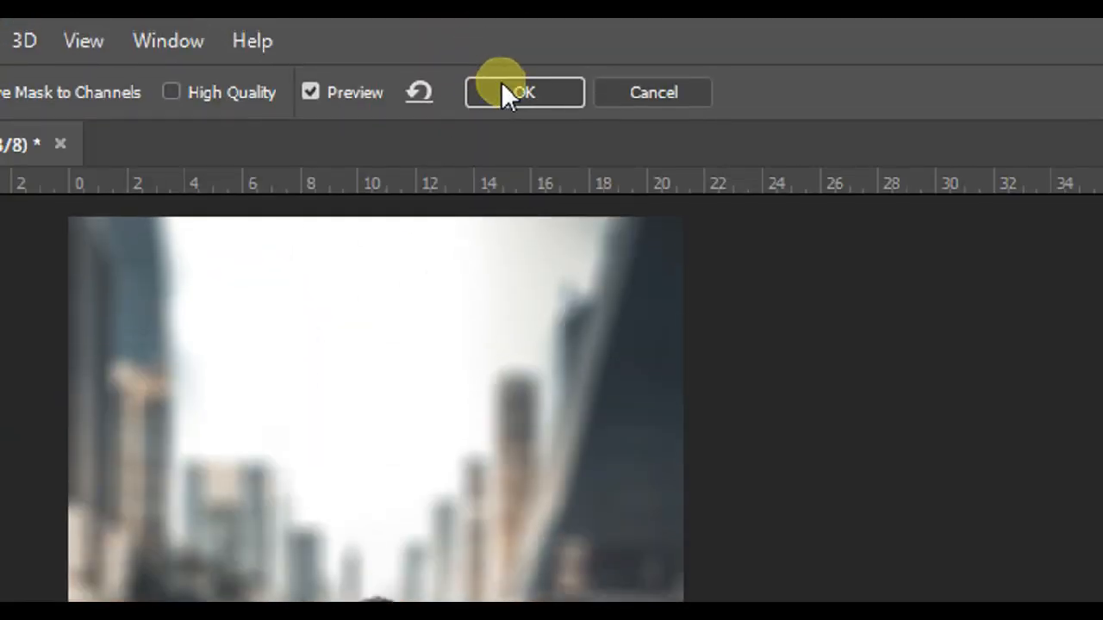
click(501, 81)
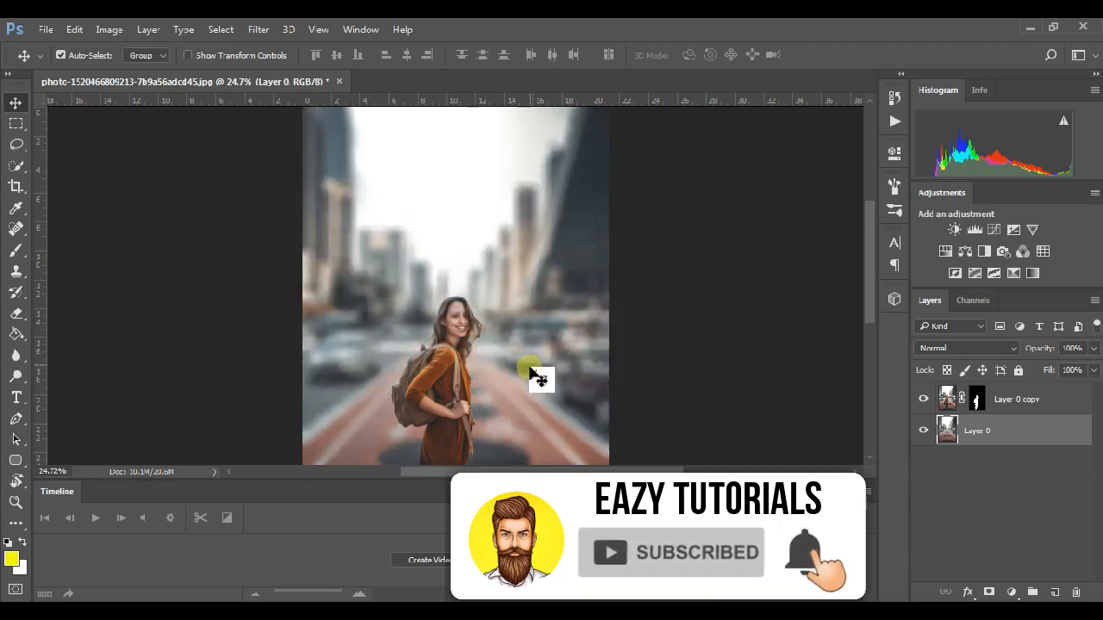
scroll(532, 369, down, 5)
scroll(456, 380, up, 1)
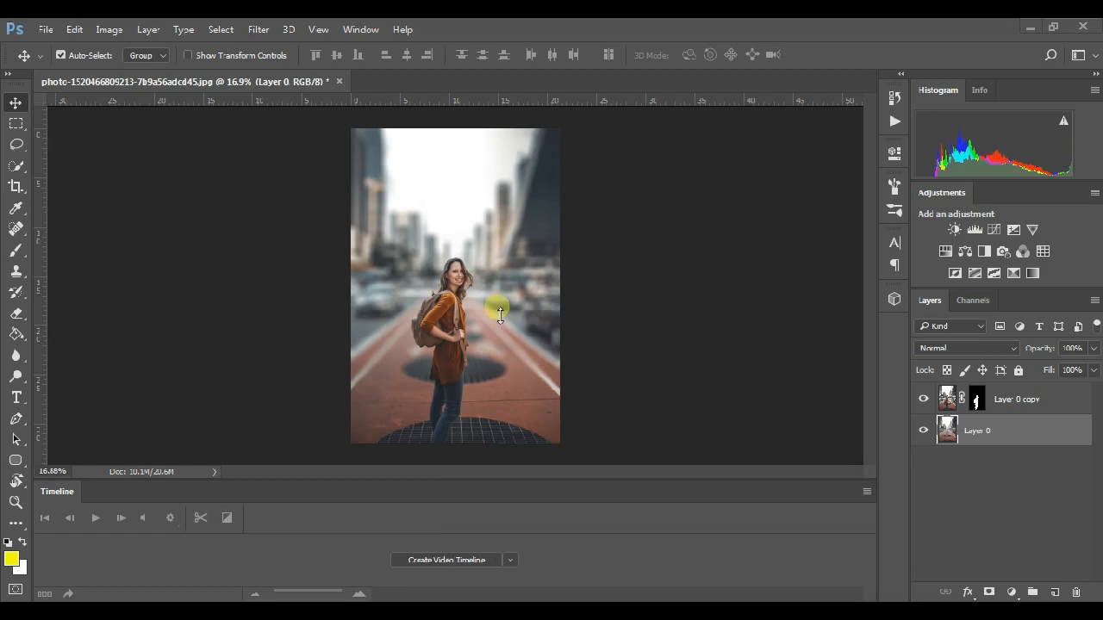
scroll(493, 319, up, 4)
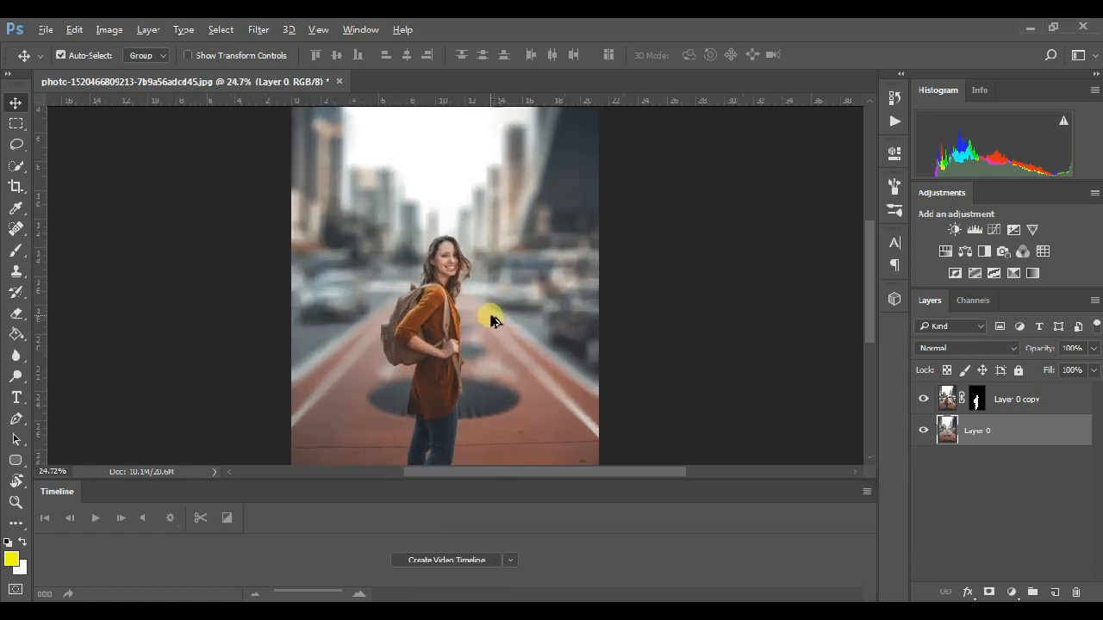
Examine the blurred background and the cutout edges around the woman's hair and backpack for leftover specks.
scroll(493, 321, up, 6)
drag(545, 272, 552, 202)
drag(542, 394, 558, 427)
drag(554, 145, 557, 307)
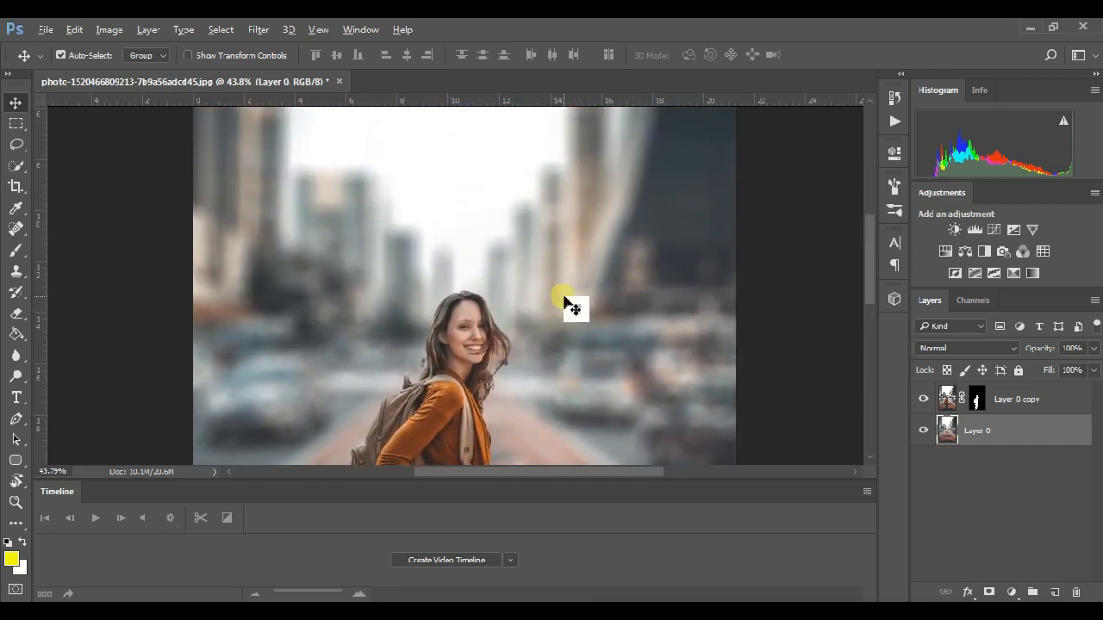
scroll(565, 303, down, 3)
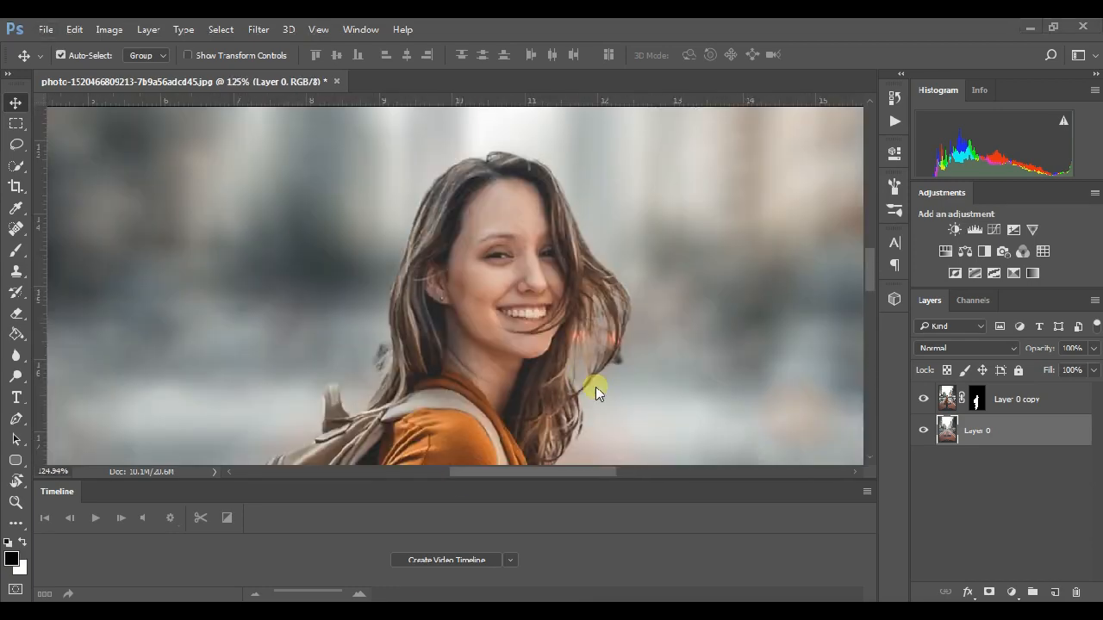
scroll(561, 320, down, 3)
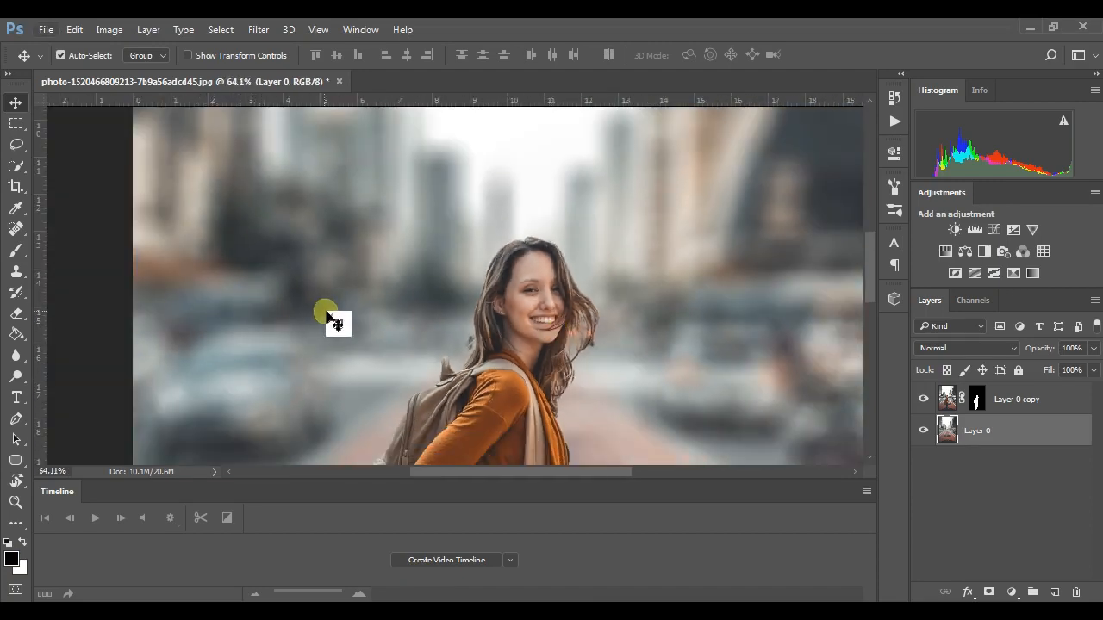
scroll(443, 314, up, 2)
drag(541, 326, 470, 324)
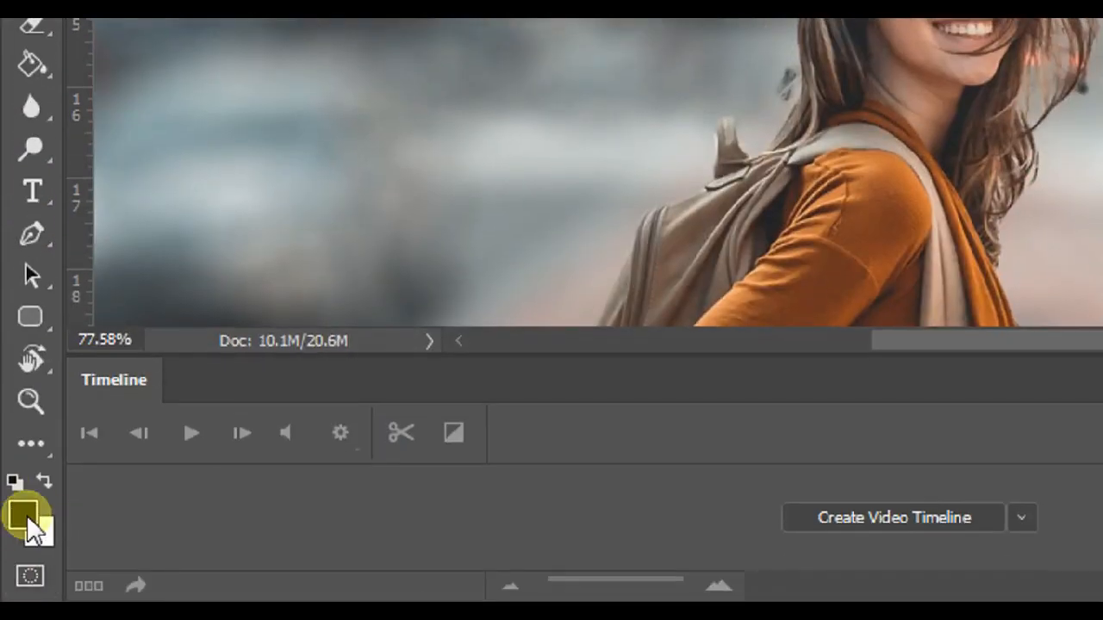
Paint black on Layer 0 copy's mask with a smaller brush to hide the dark specks on both sides of the woman's hair.
click(45, 483)
click(44, 482)
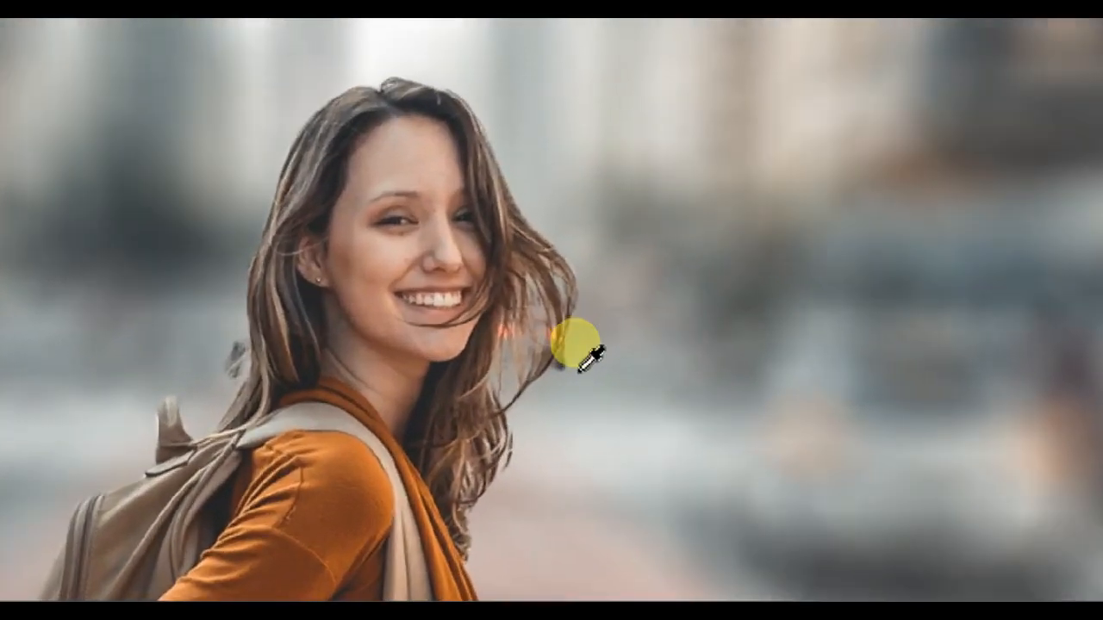
scroll(578, 373, up, 1)
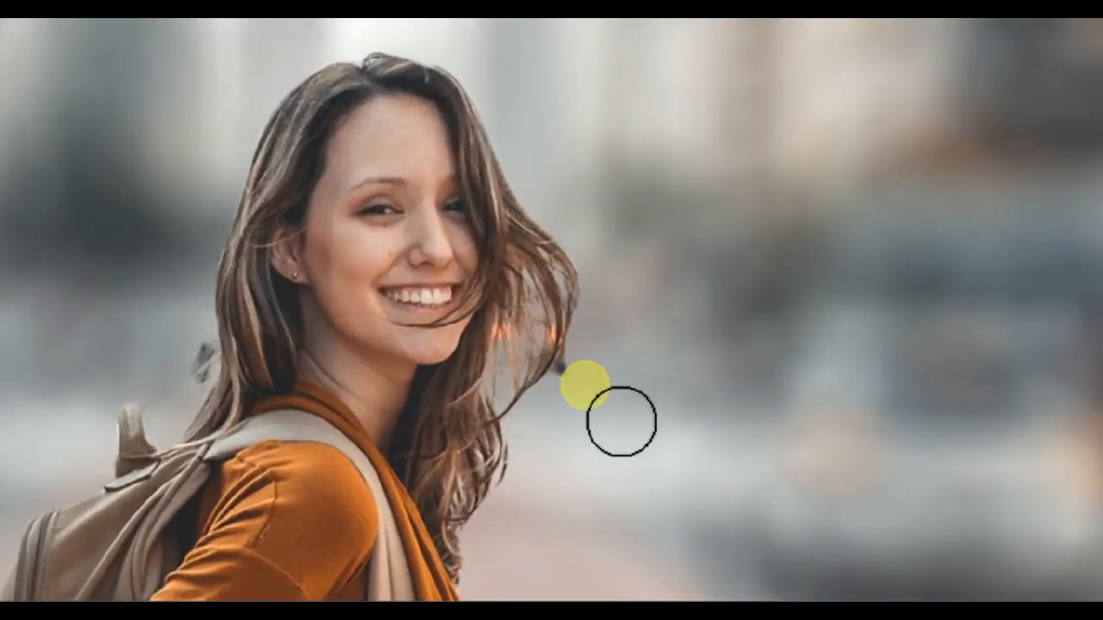
key([)
key([)
click(574, 371)
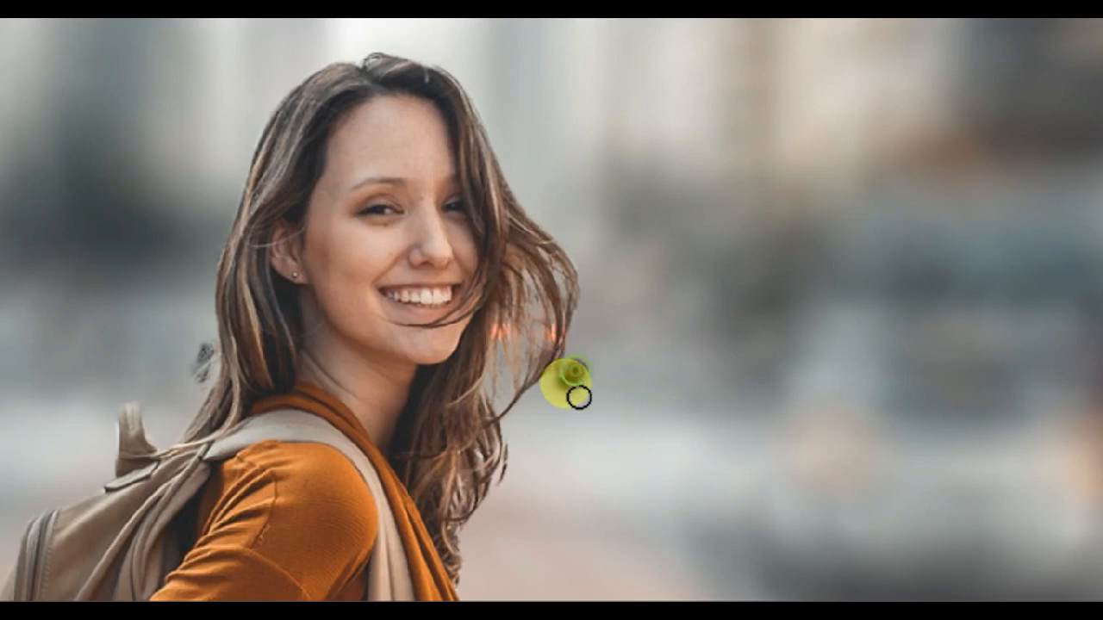
key(ctrl+z)
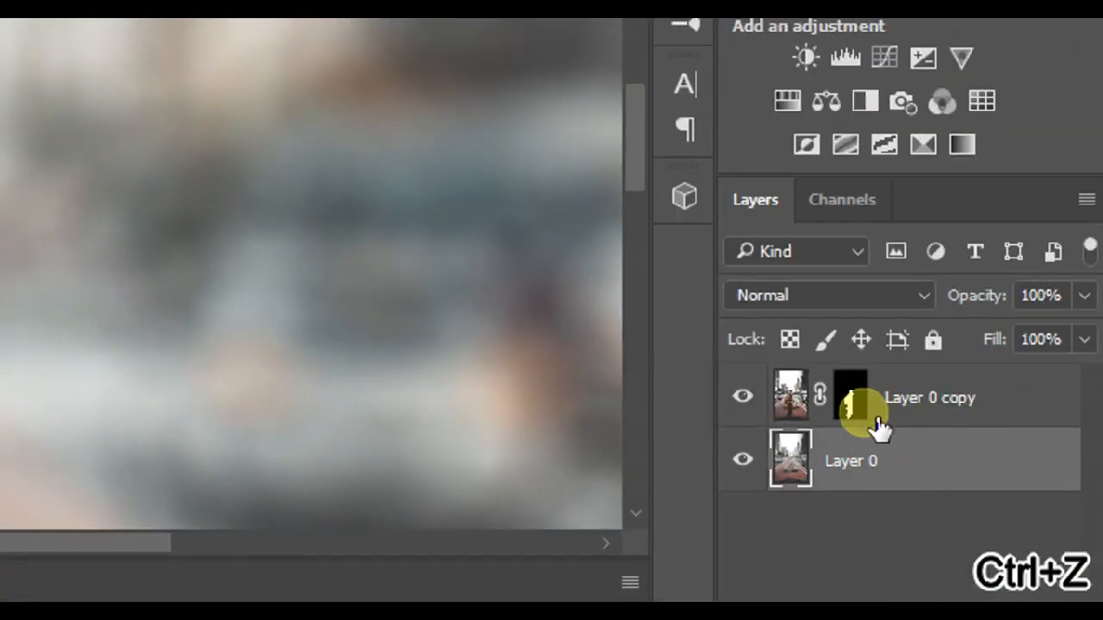
click(857, 401)
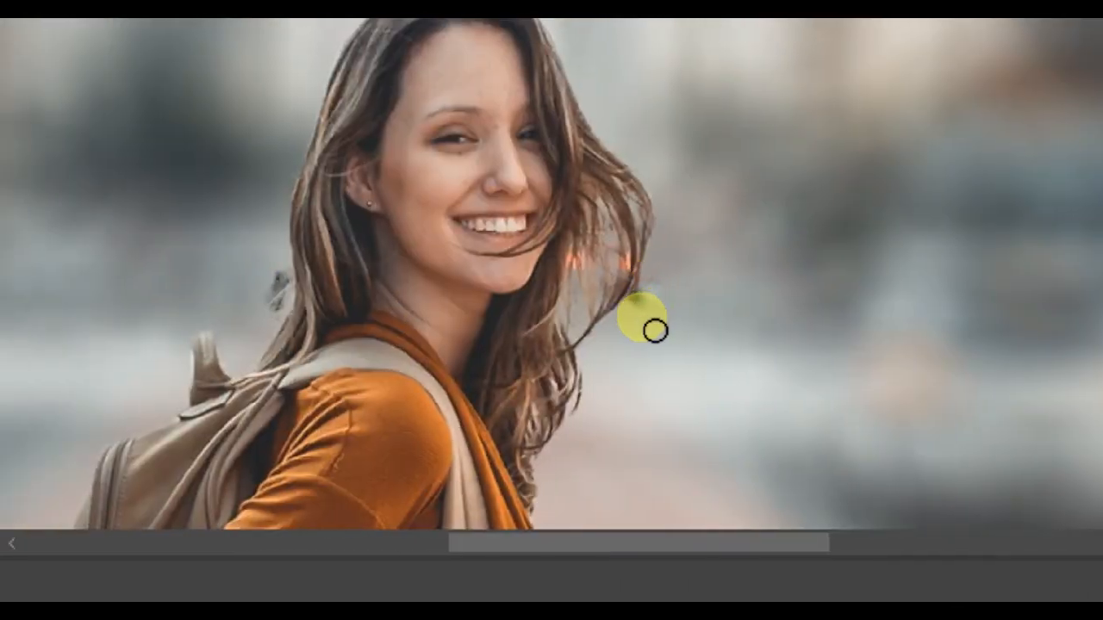
key(ctrl+z)
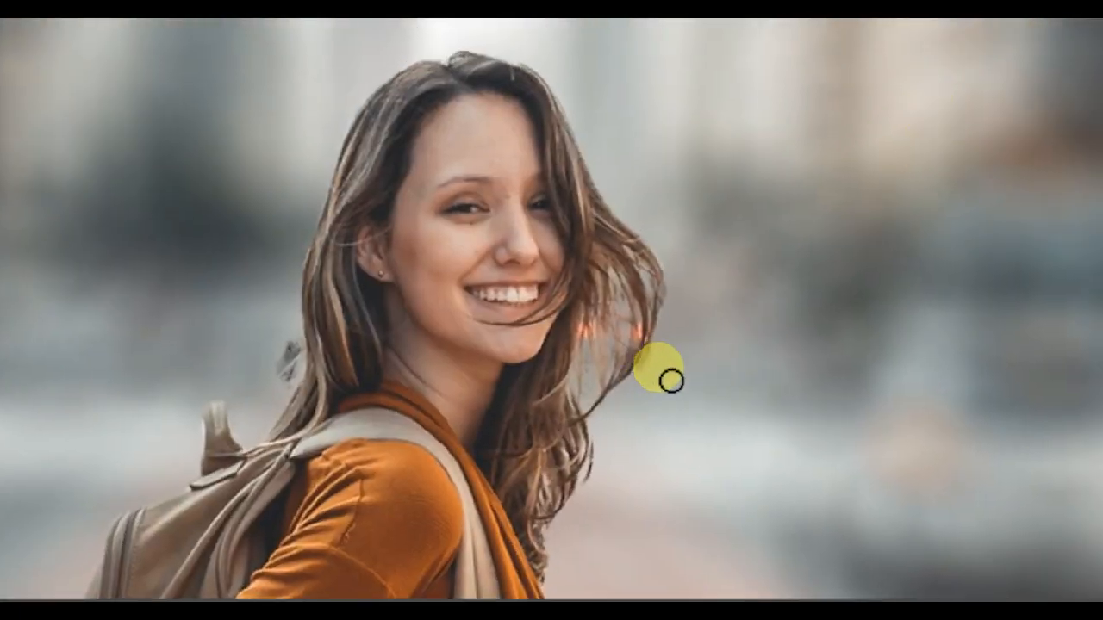
click(281, 343)
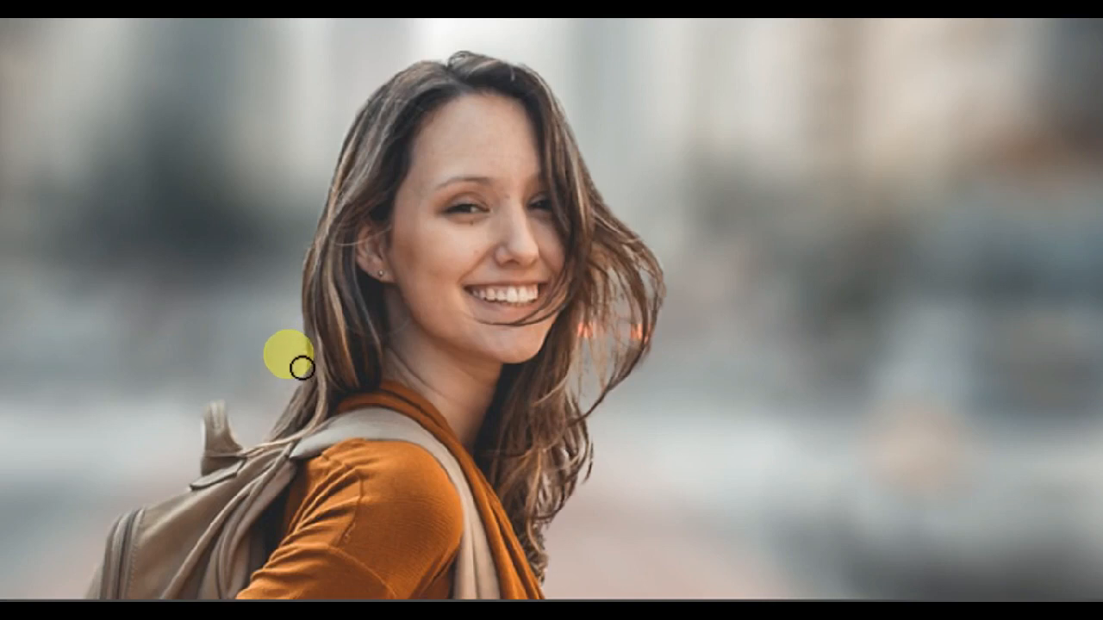
Examine the masked edges of the woman from her shoulders and backpack down to her jeans and feet.
drag(450, 174, 587, 240)
drag(448, 489, 544, 286)
drag(530, 420, 539, 277)
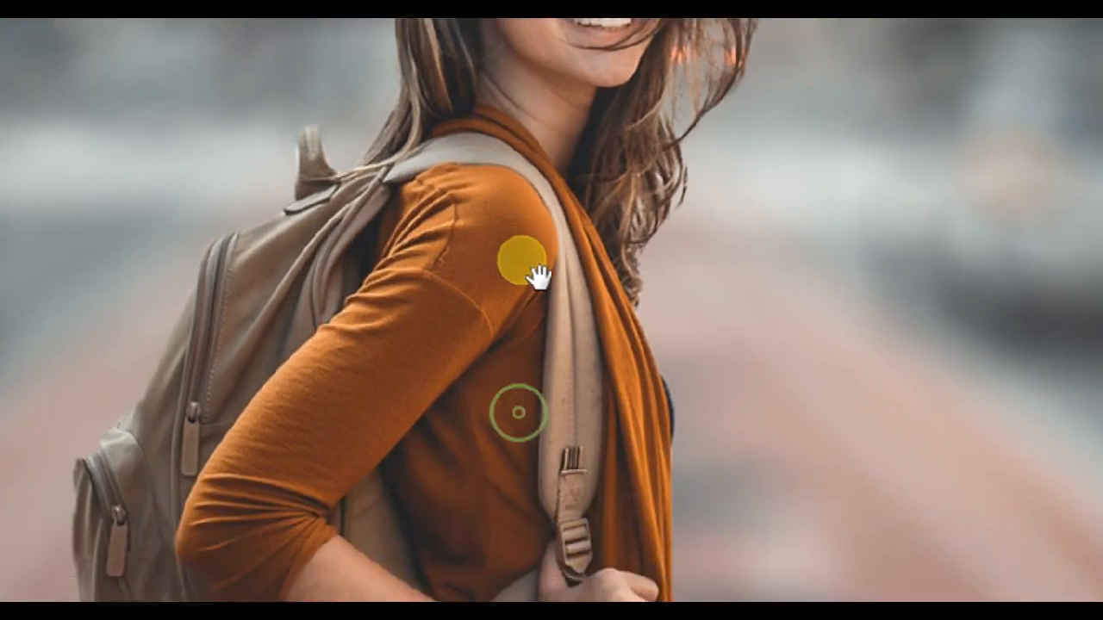
drag(401, 432, 481, 196)
drag(532, 430, 560, 197)
drag(541, 462, 658, 296)
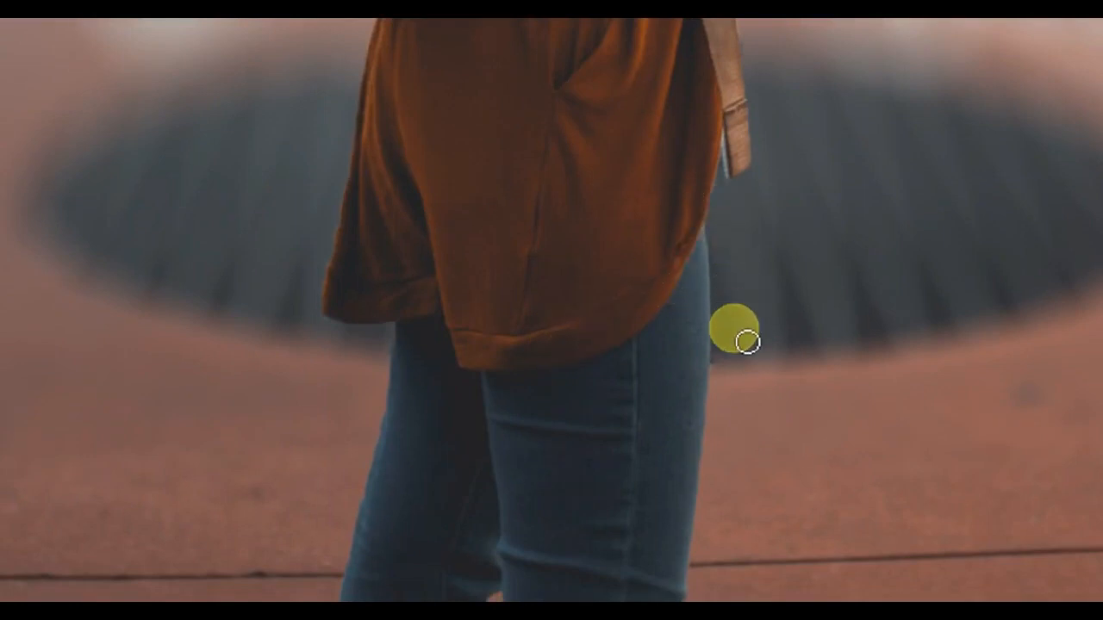
drag(684, 422, 617, 595)
scroll(590, 277, down, 5)
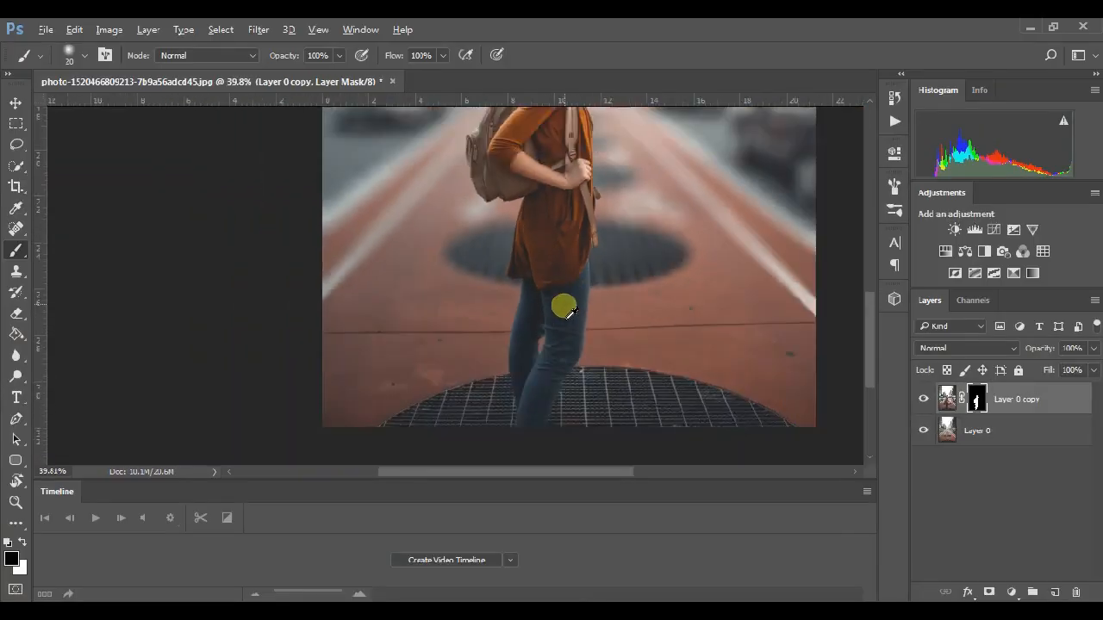
scroll(567, 310, down, 3)
scroll(441, 303, up, 1)
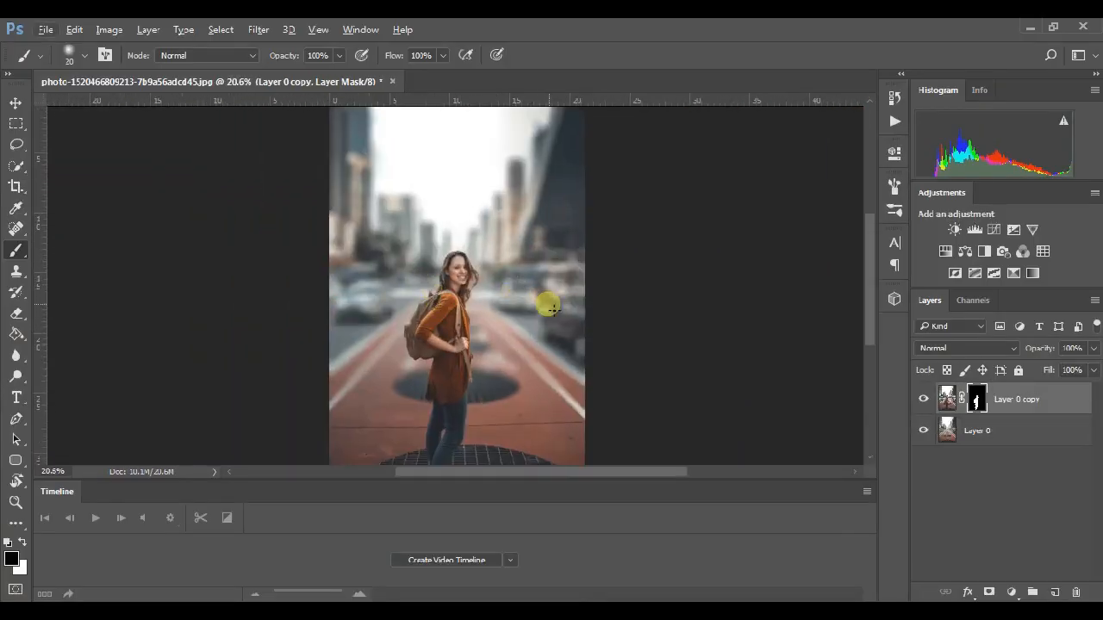
Add a Color Balance adjustment above Layer 0 copy with midtones at Cyan/Red -23 and Yellow/Blue +16.
key(ctrl+2)
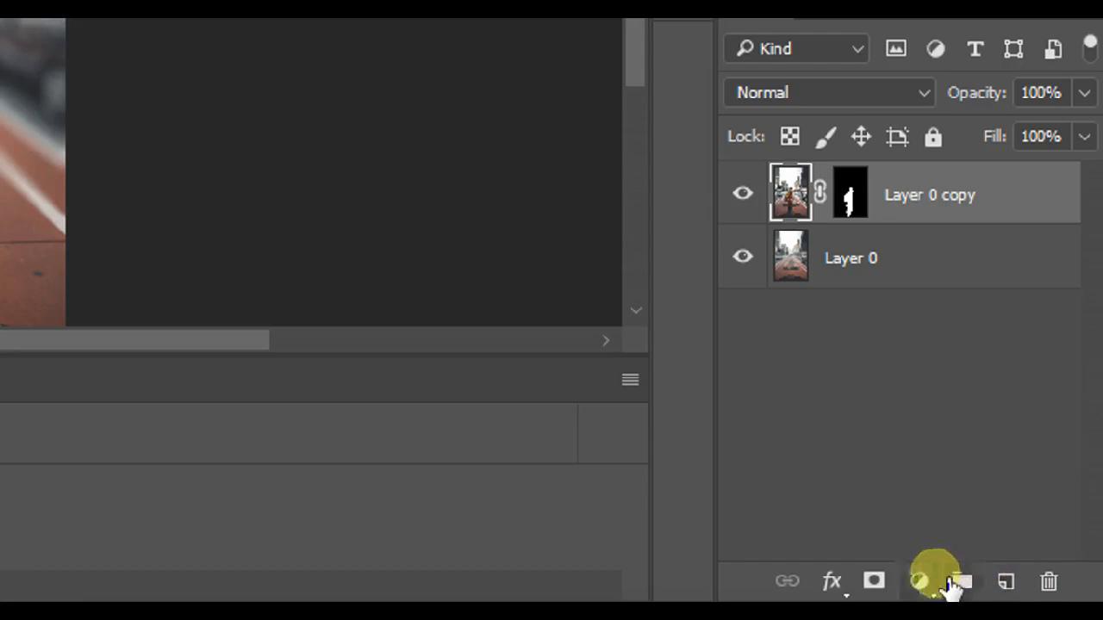
click(918, 582)
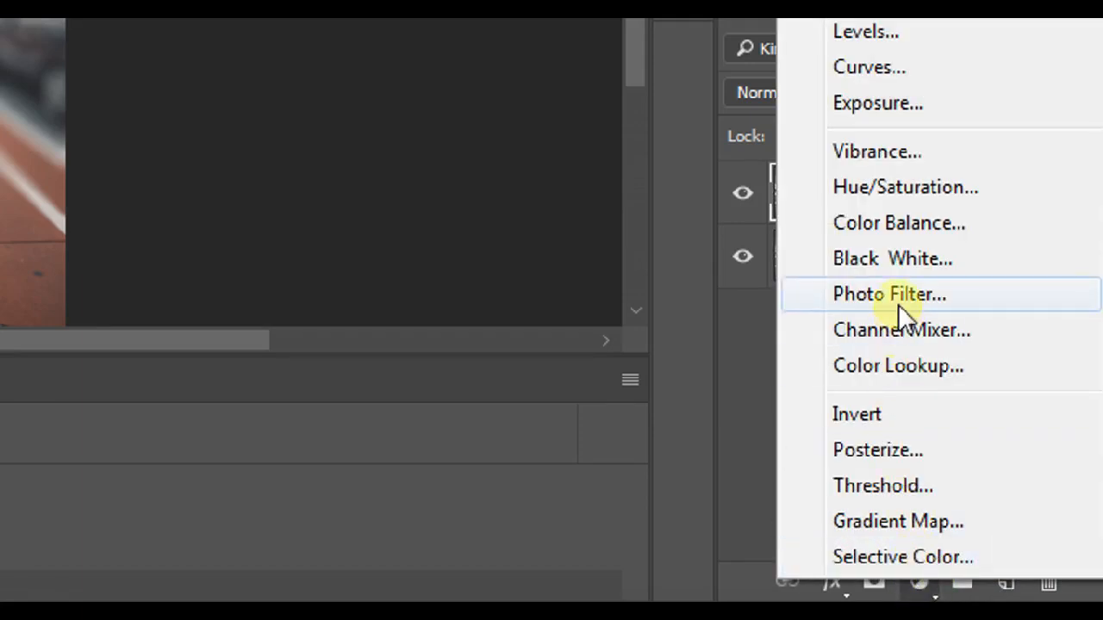
click(909, 222)
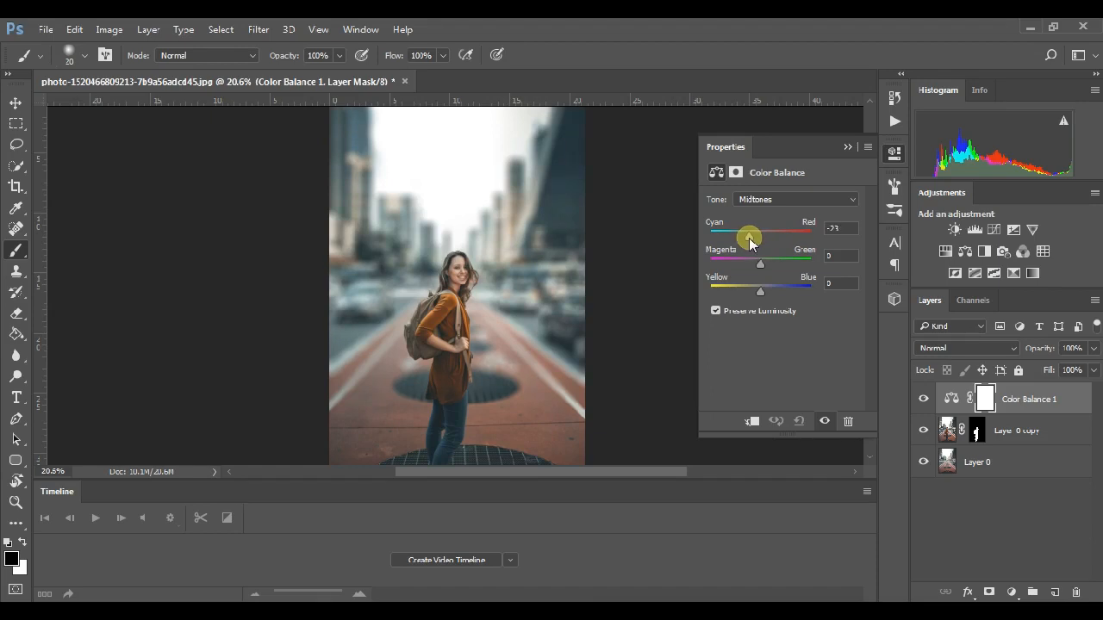
click(755, 292)
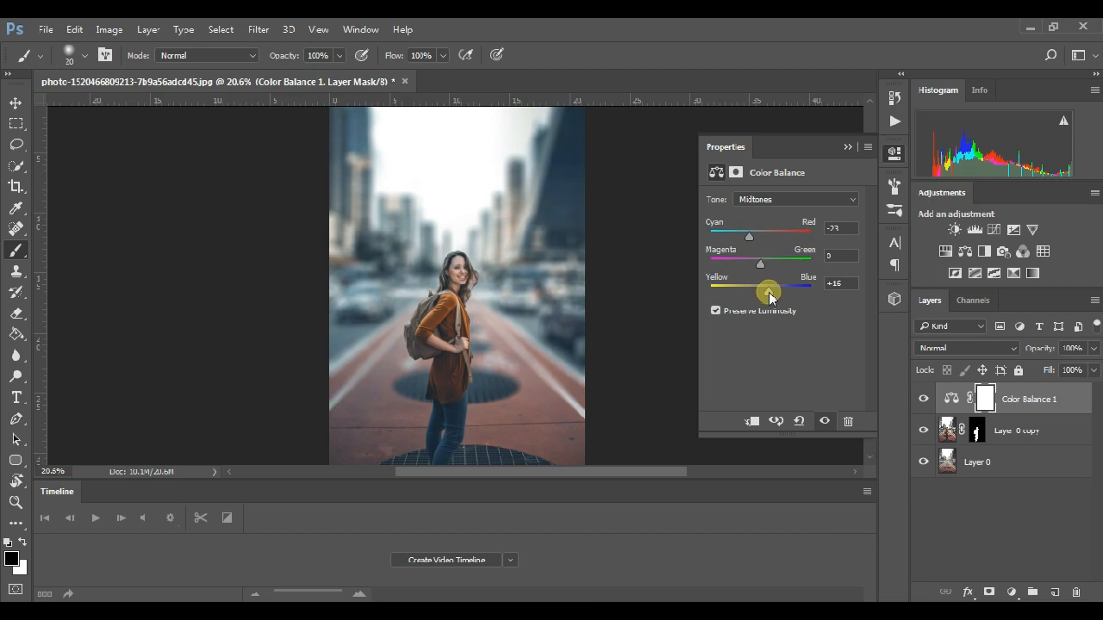
click(767, 236)
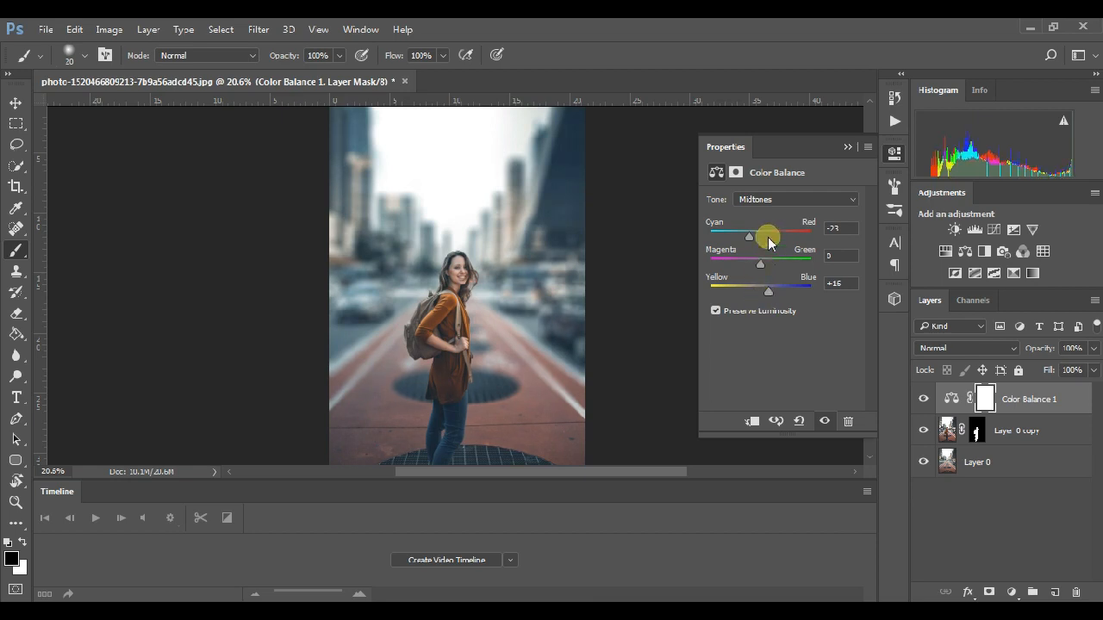
click(847, 147)
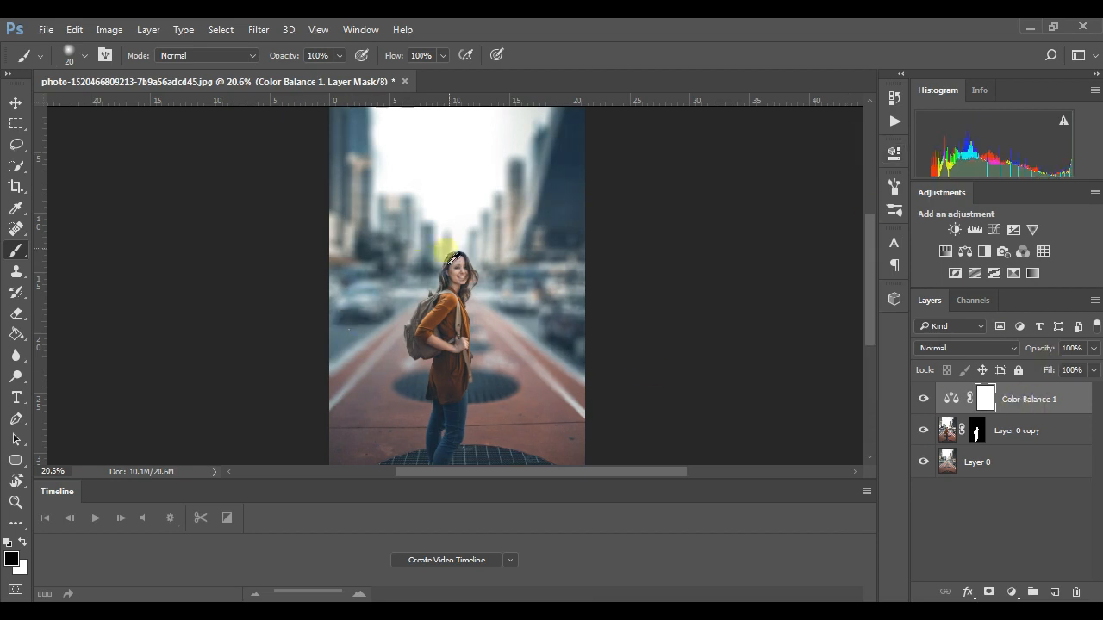
Examine the colour-balanced image close up from the woman's face to her feet and as a whole.
scroll(454, 256, up, 3)
scroll(500, 264, up, 3)
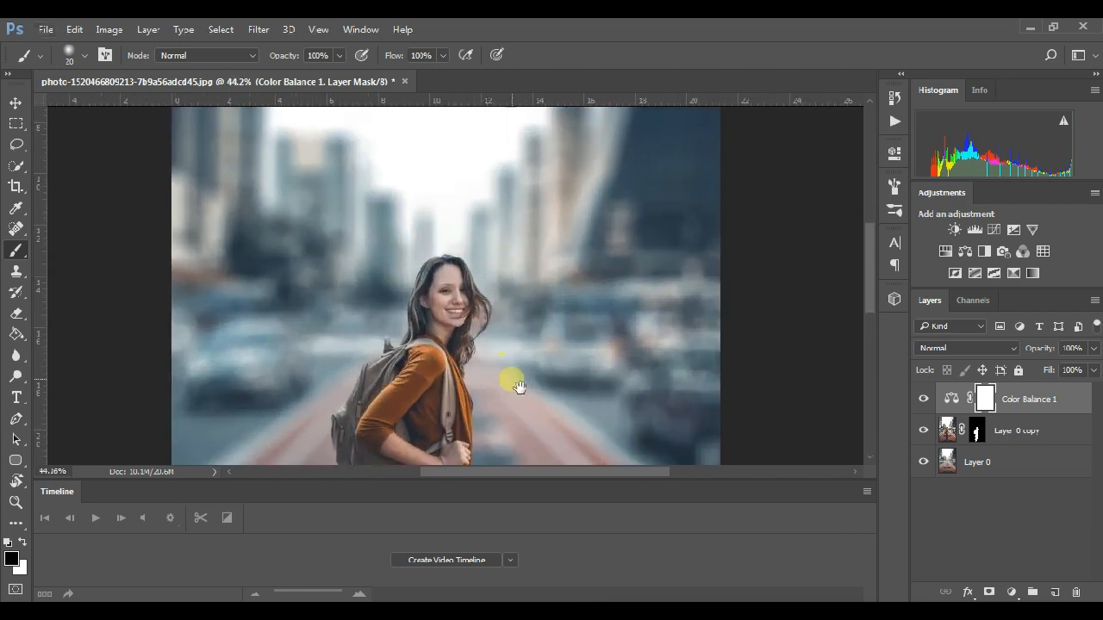
scroll(518, 387, down, 8)
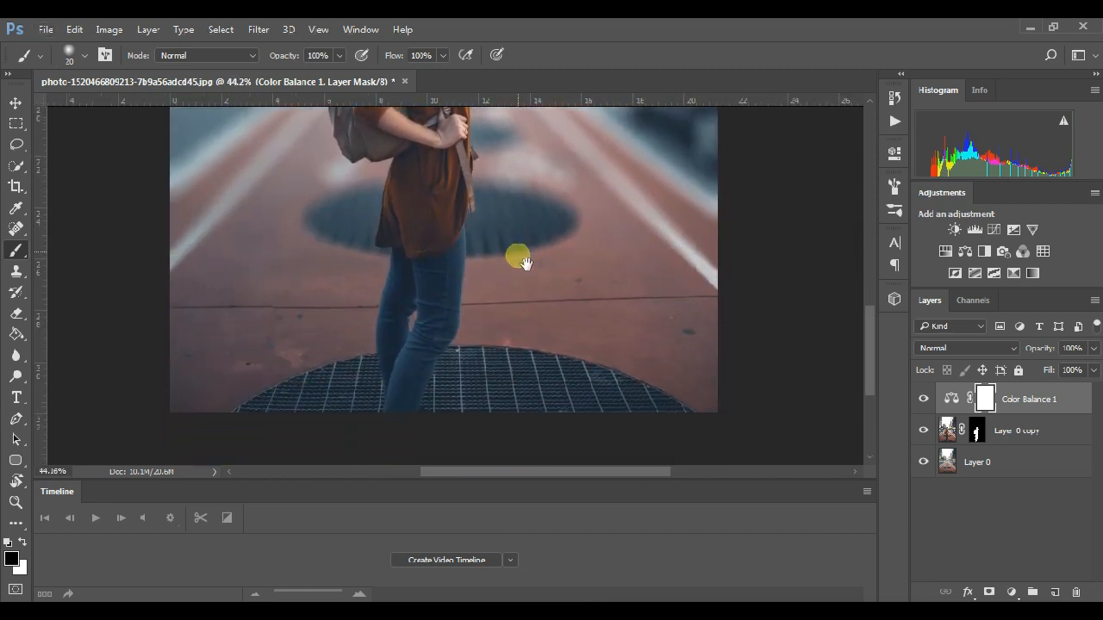
scroll(525, 263, up, 8)
scroll(524, 247, down, 2)
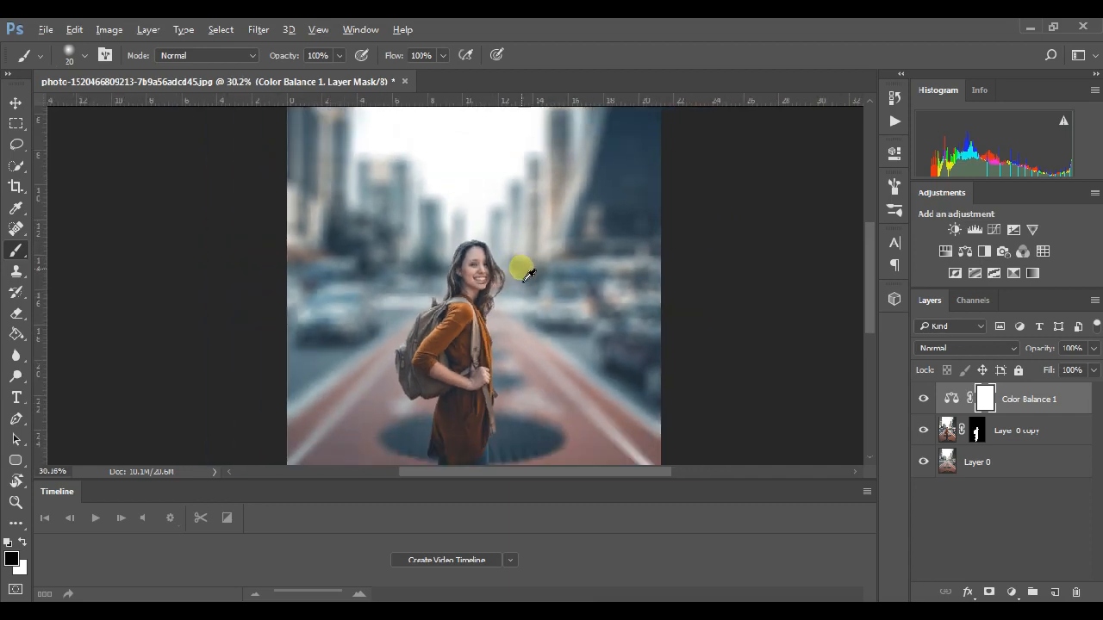
scroll(527, 274, down, 2)
scroll(552, 250, down, 1)
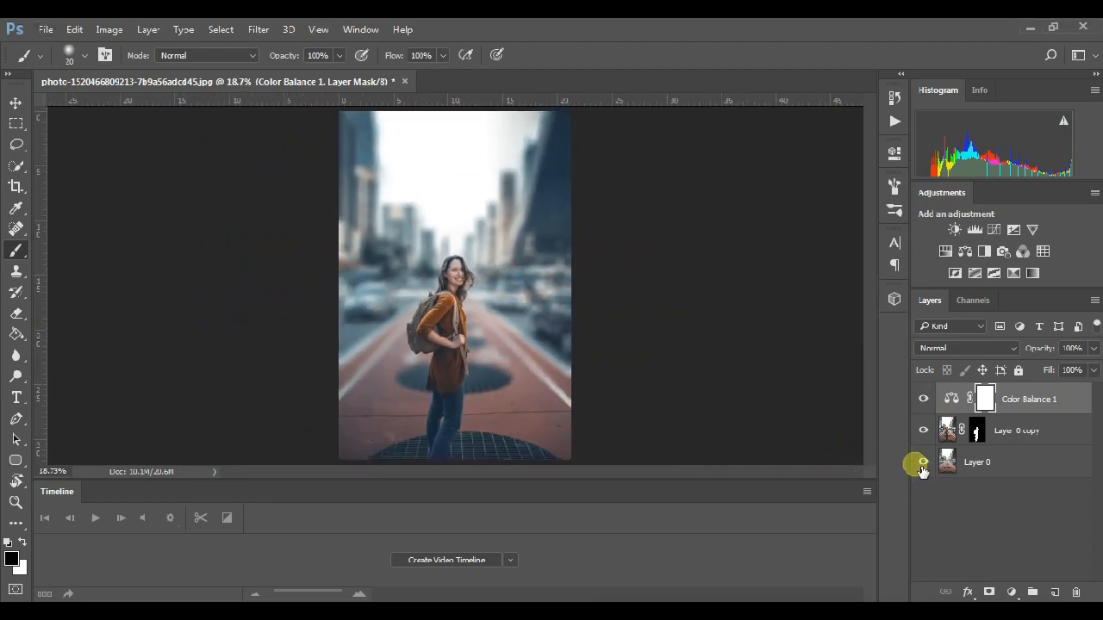
Stamp all visible layers into a new layer on top of the stack and rename it Main.
key(ctrl+alt+shift+e)
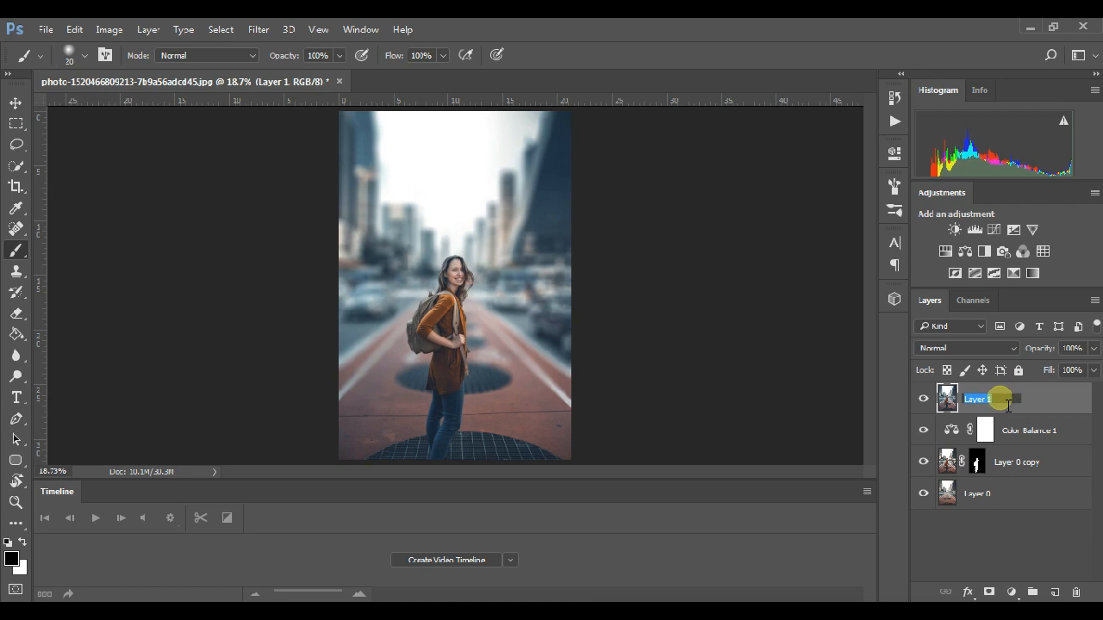
click(1002, 526)
click(985, 395)
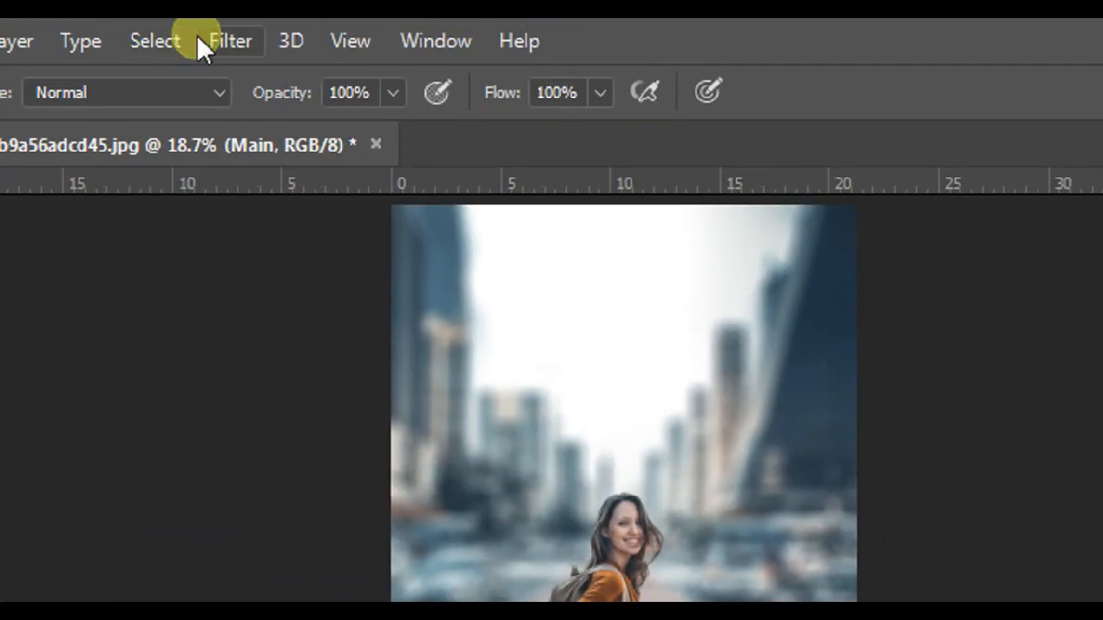
Apply a custom Lens Correction to the Main layer with the vignette amount darkened to -62.
click(251, 30)
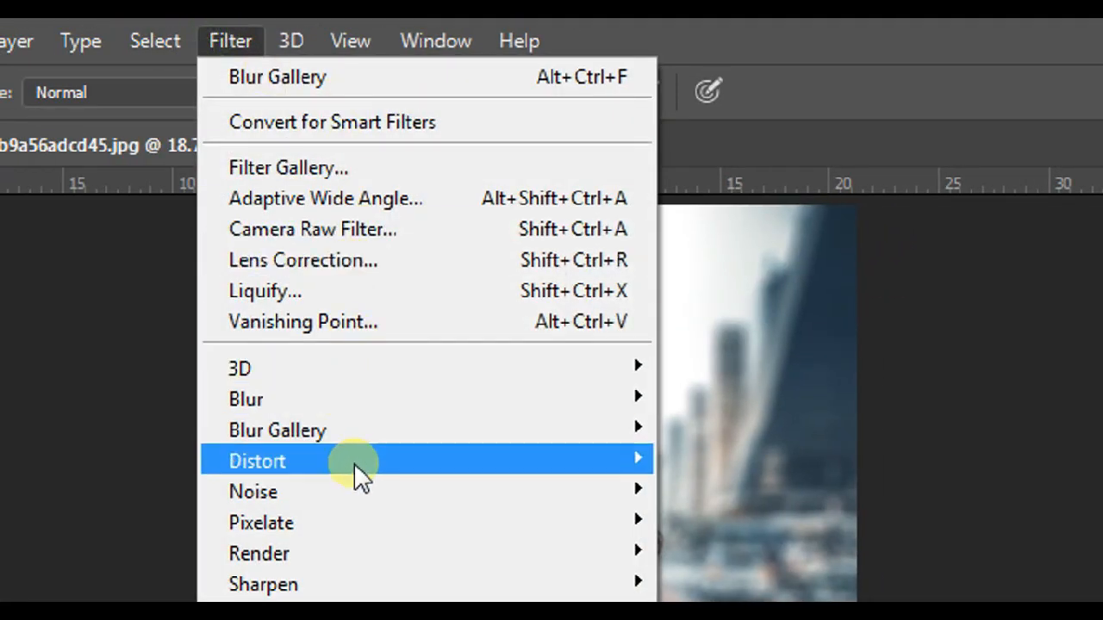
click(372, 258)
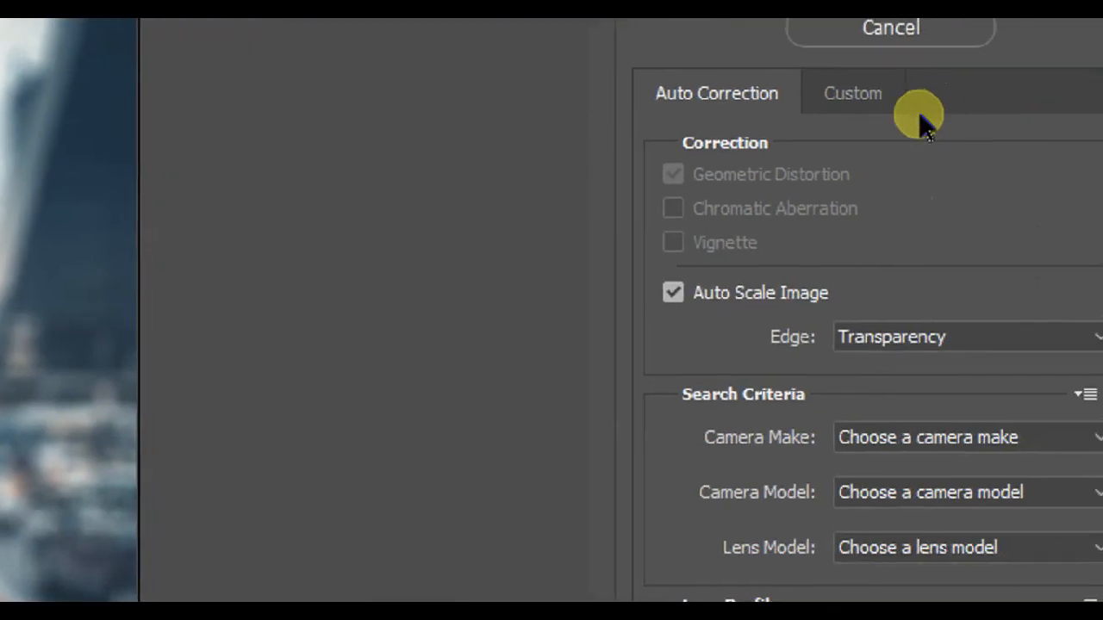
click(940, 125)
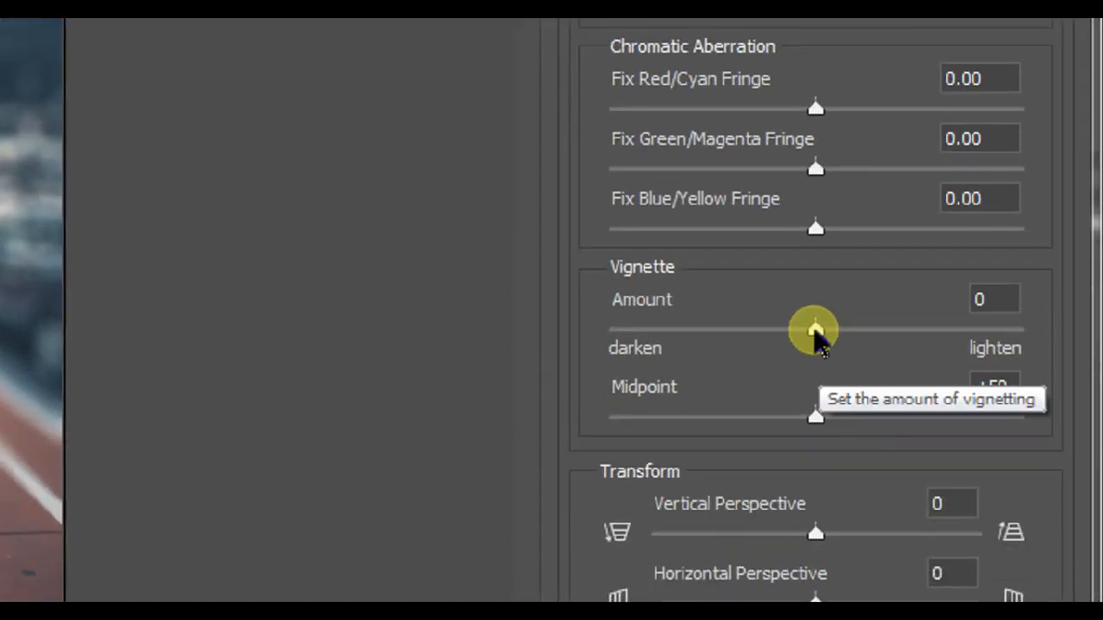
drag(815, 330, 785, 343)
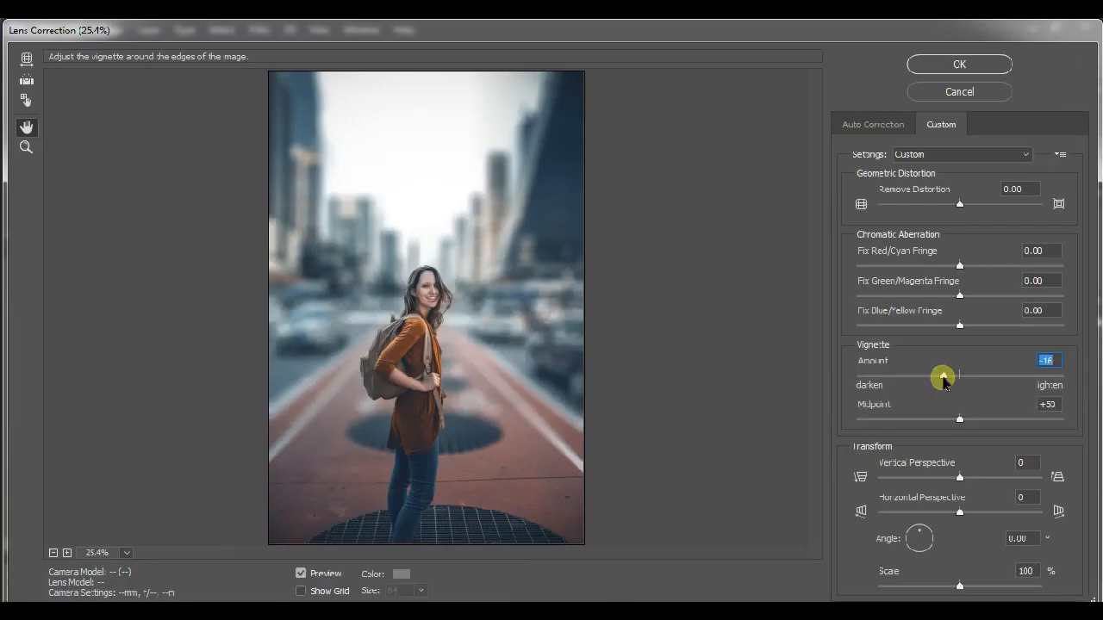
drag(944, 382, 897, 383)
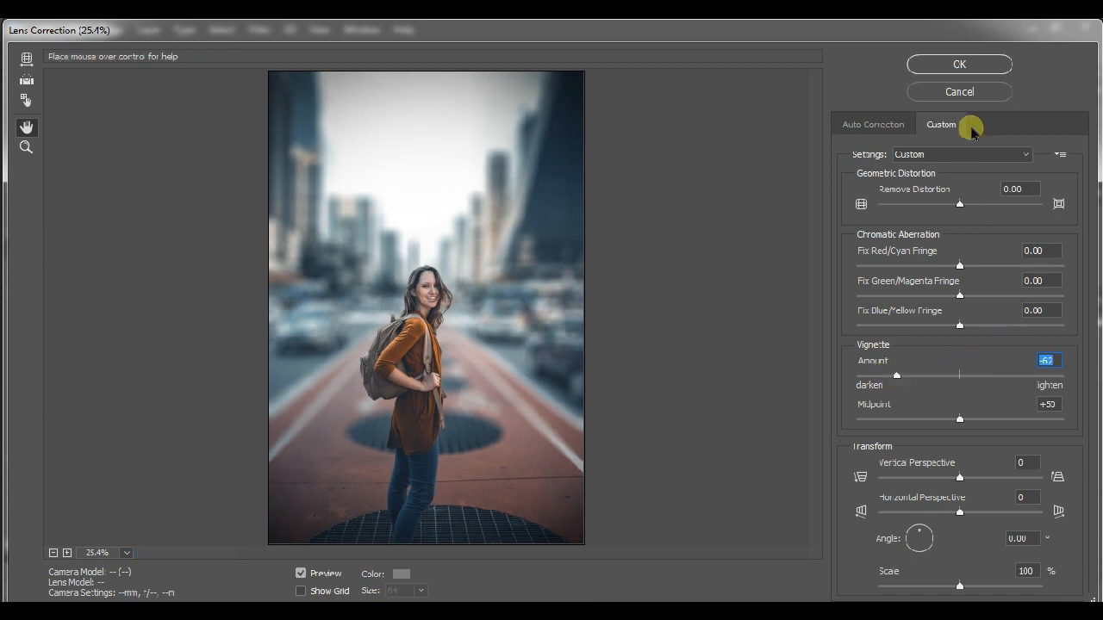
click(960, 66)
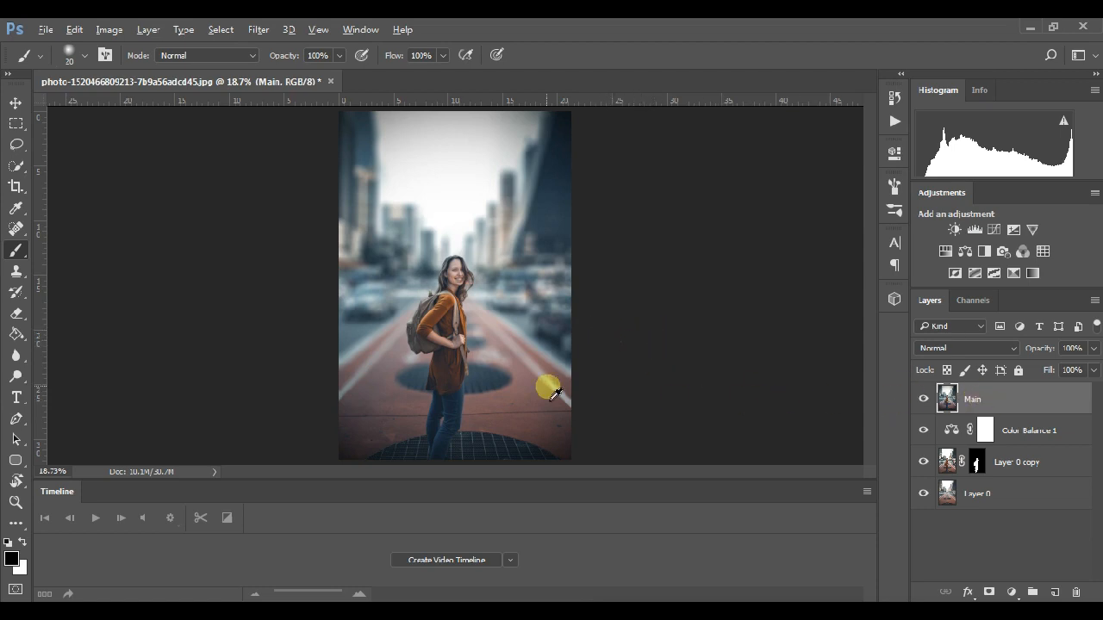
Switch to the Shortcut 2 note in Notepad, replace its text with "Hold ALT Key", and return to Photoshop.
scroll(529, 380, up, 1)
key(v)
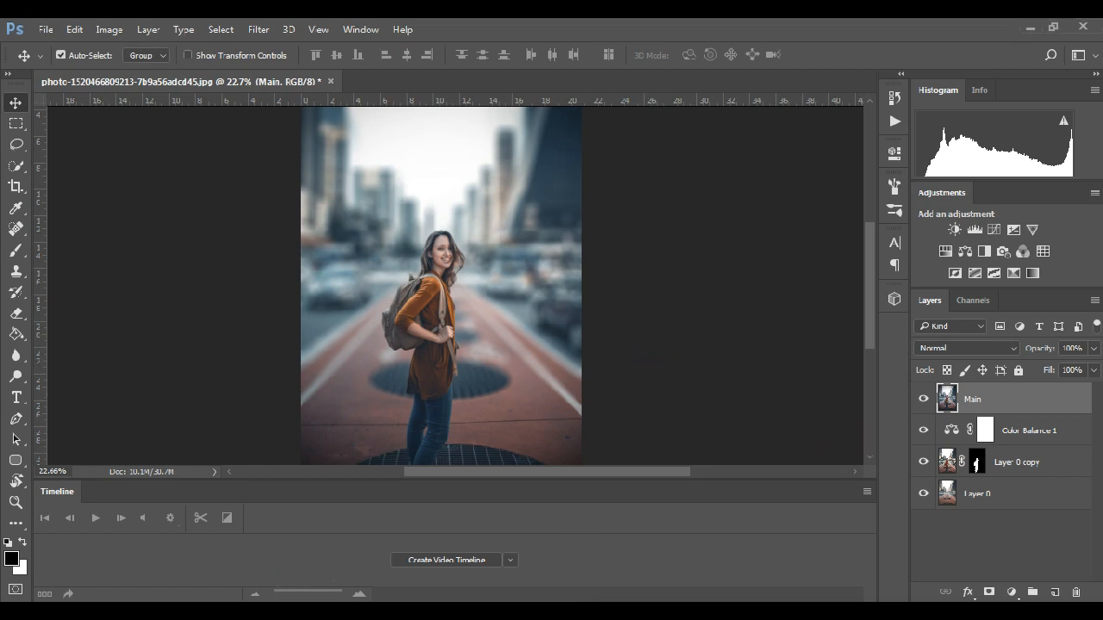
key(alt+Tab)
key(ctrl+a)
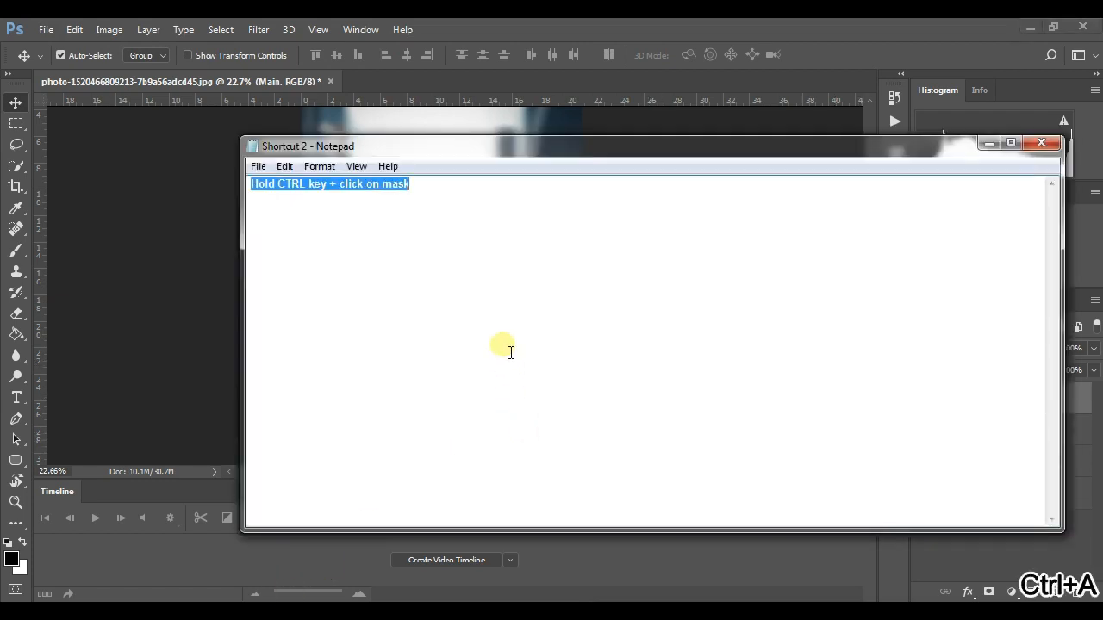
text(Hold A)
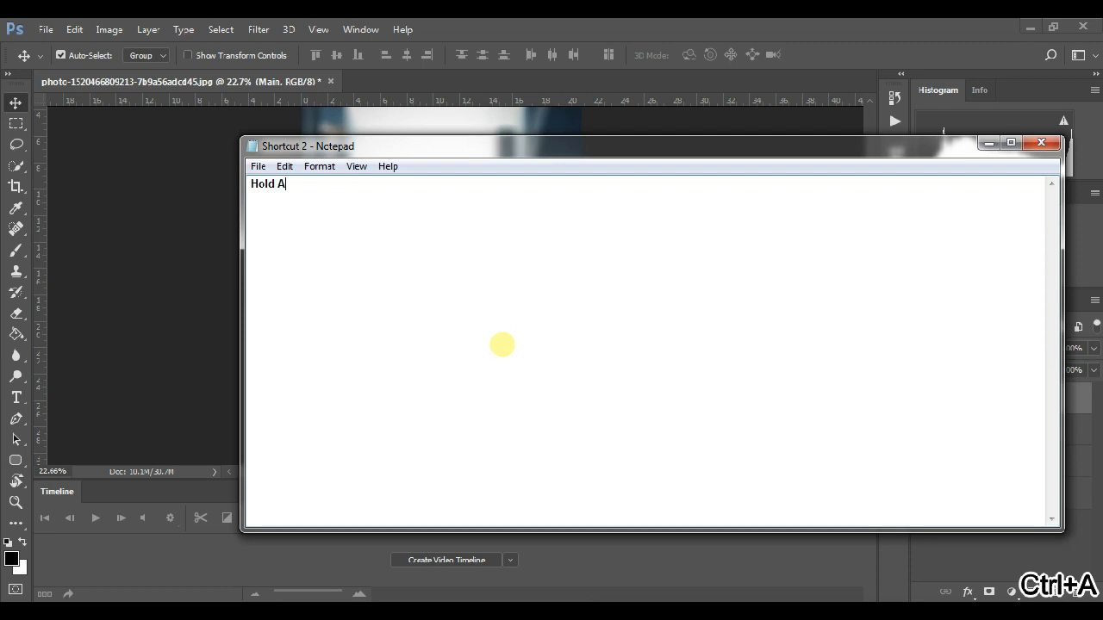
text(LT Key)
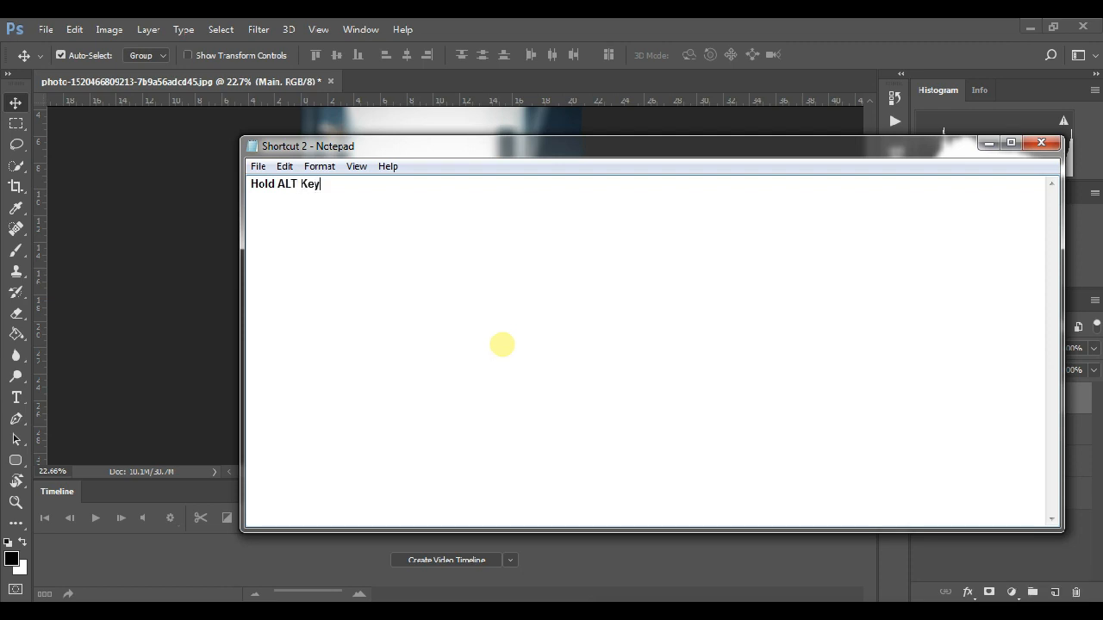
click(669, 29)
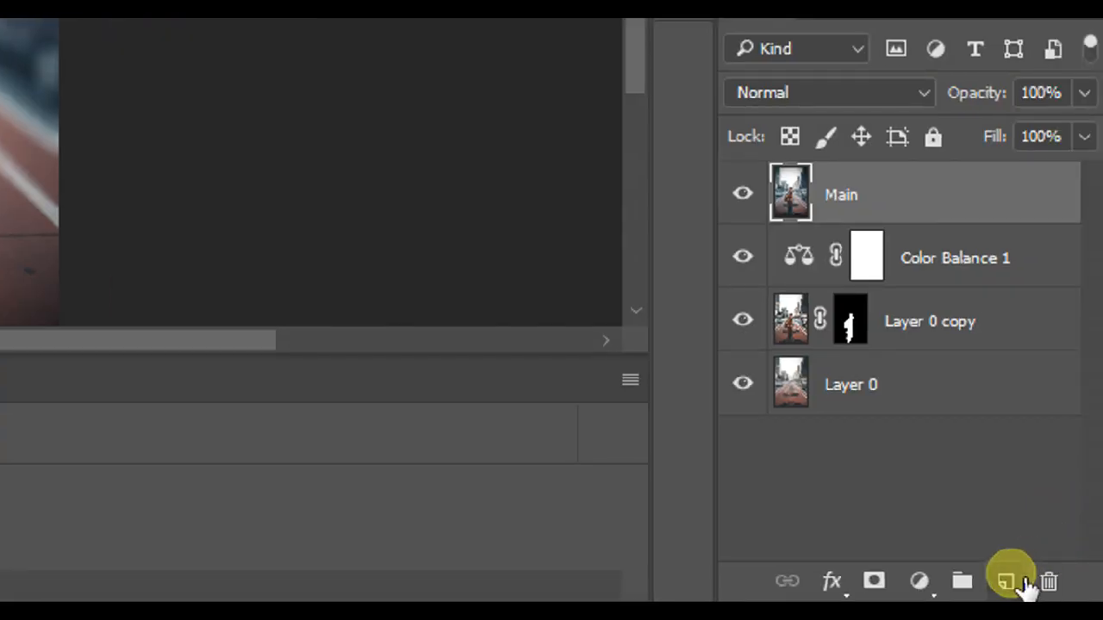
Create a new layer named Noise above Main in Soft Light mode, filled with the neutral 50% gray.
alt+click(1024, 583)
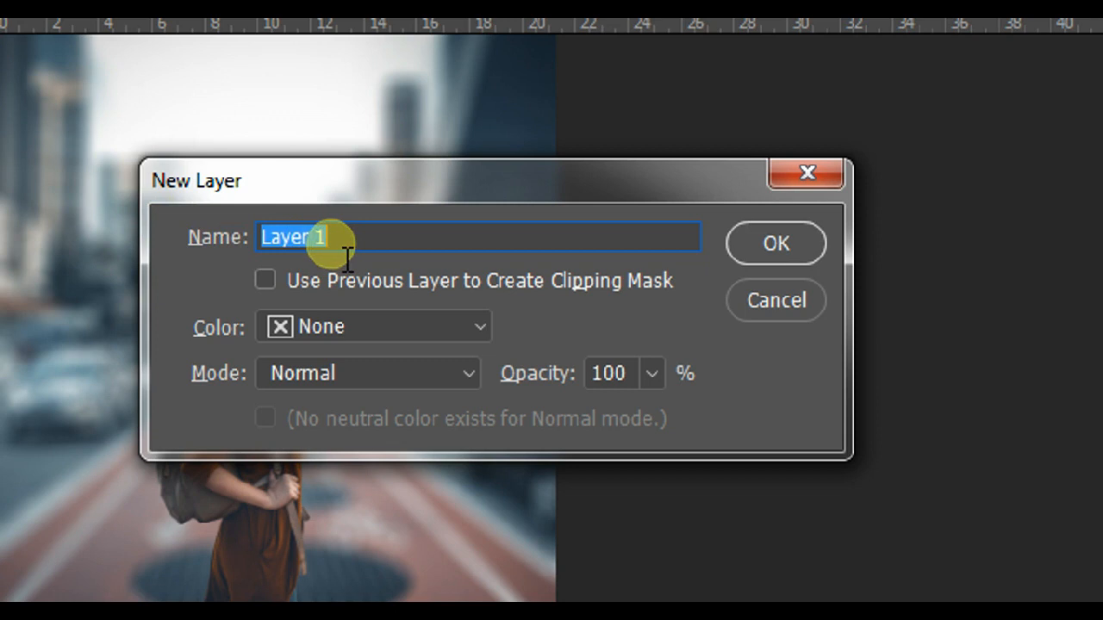
text(Noise)
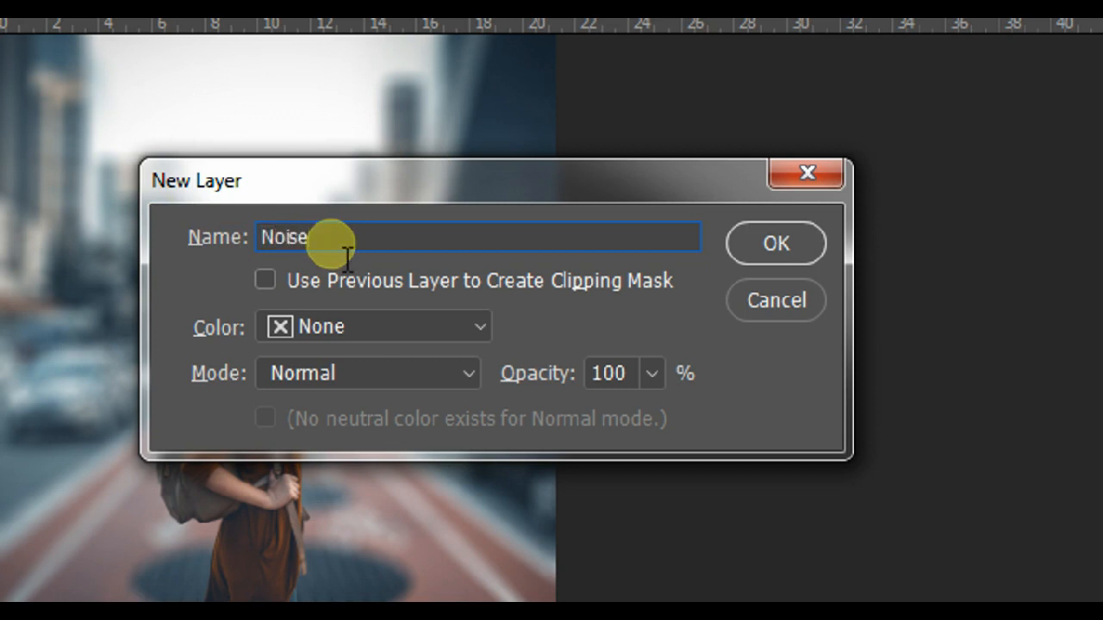
click(378, 359)
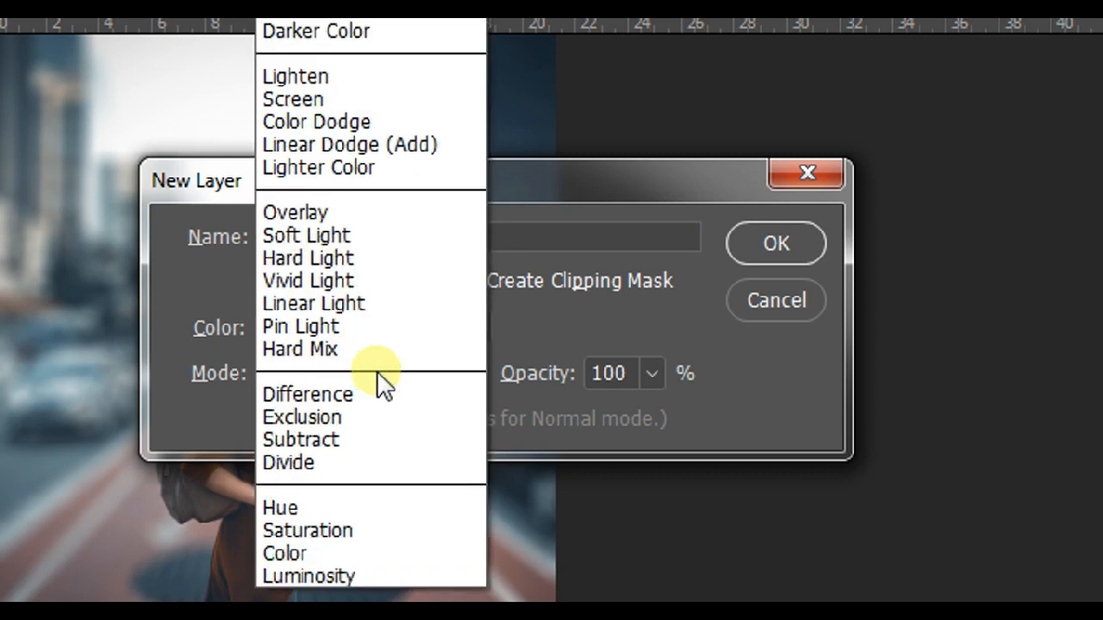
click(363, 236)
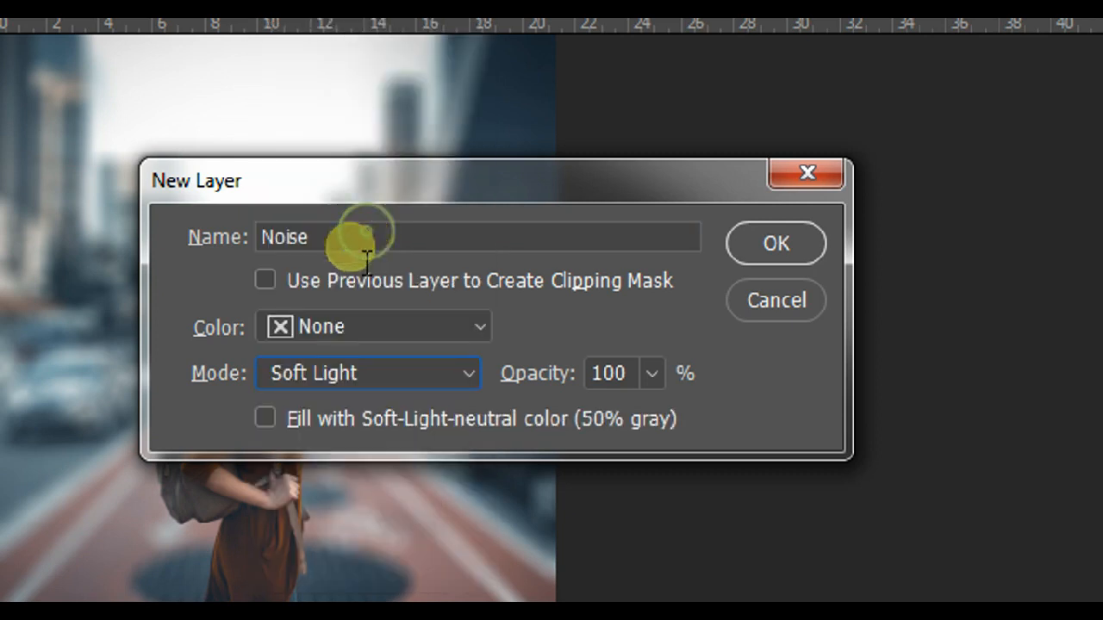
click(273, 411)
click(754, 249)
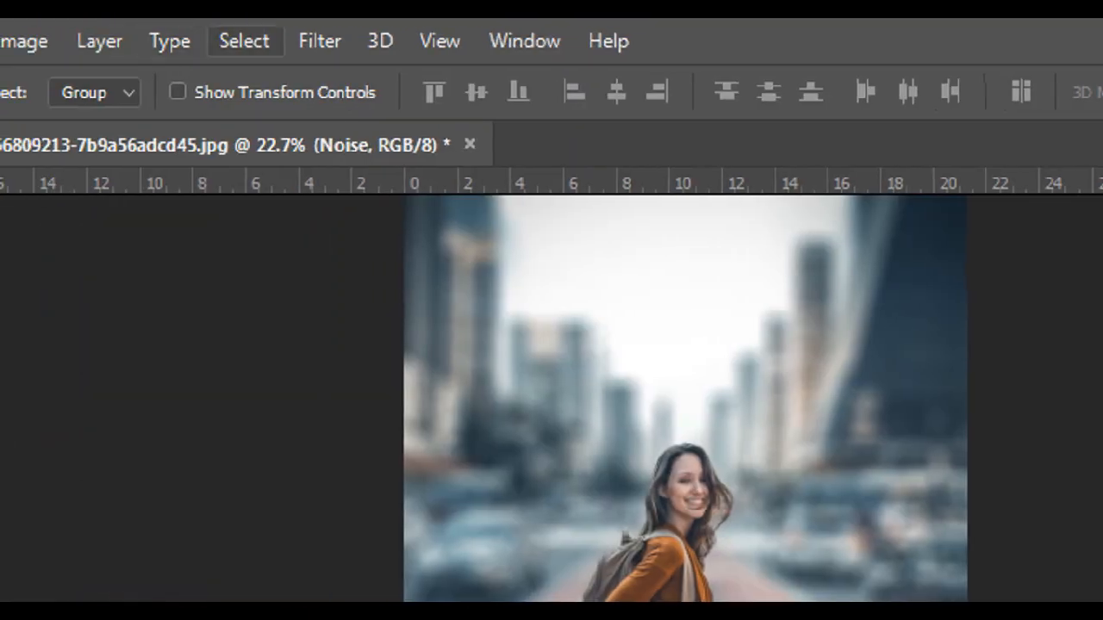
Apply the Add Noise filter to the Noise layer at 5.50% with Gaussian distribution and Monochromatic enabled.
click(259, 30)
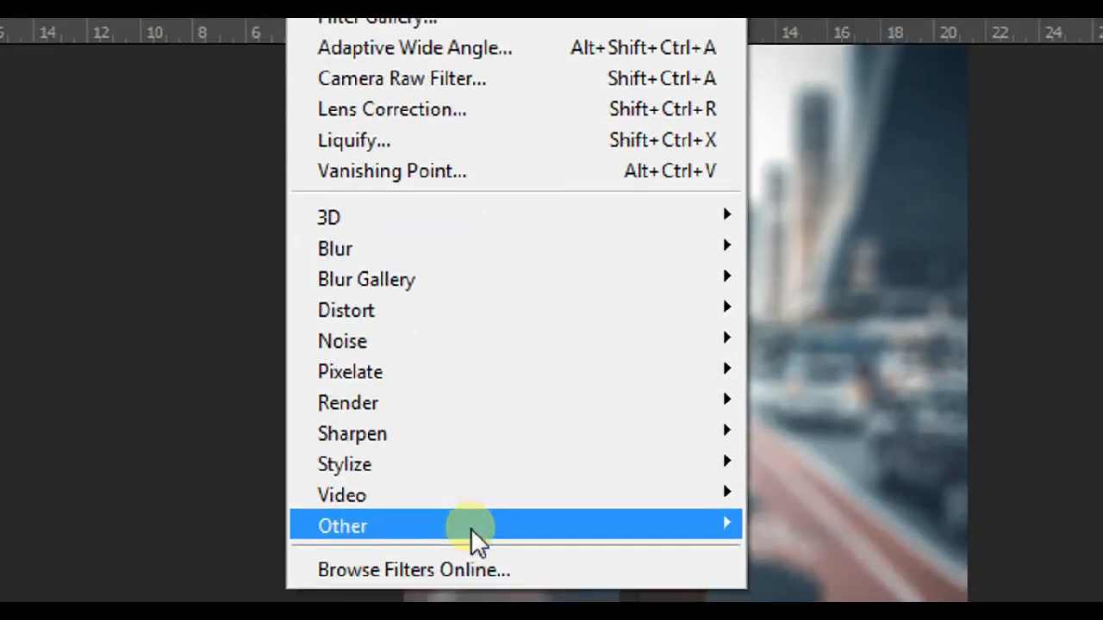
mouse_move(475, 496)
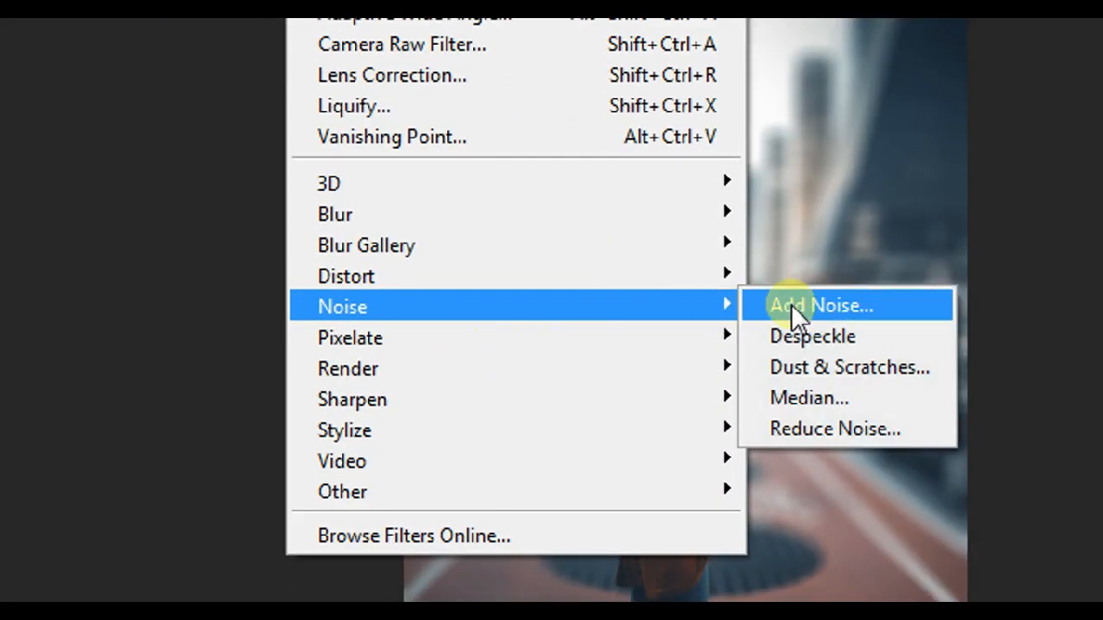
click(851, 308)
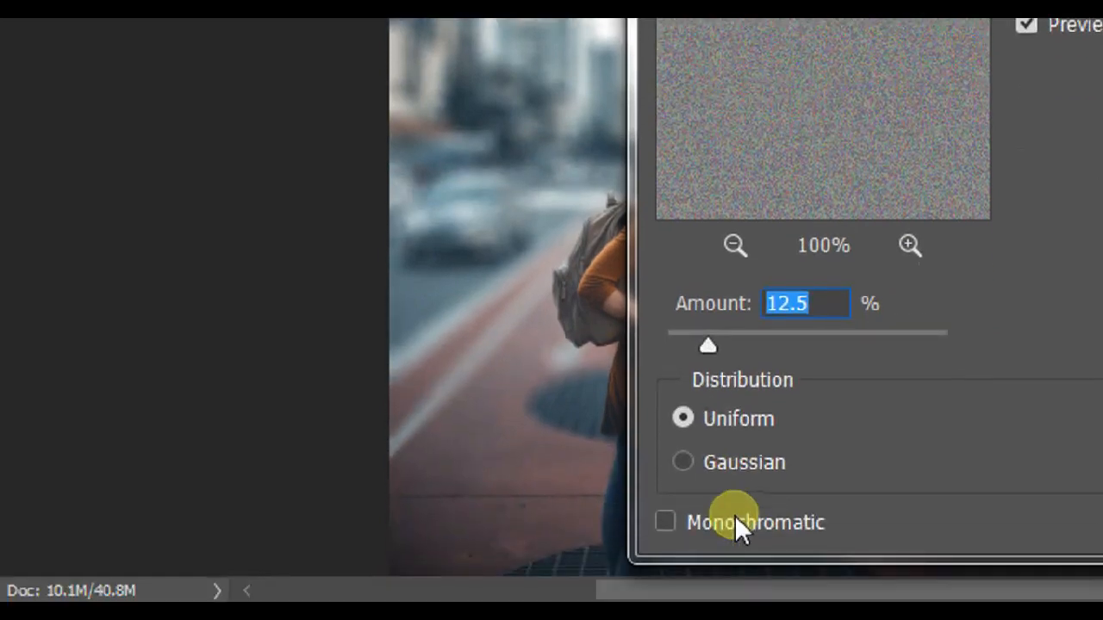
click(691, 463)
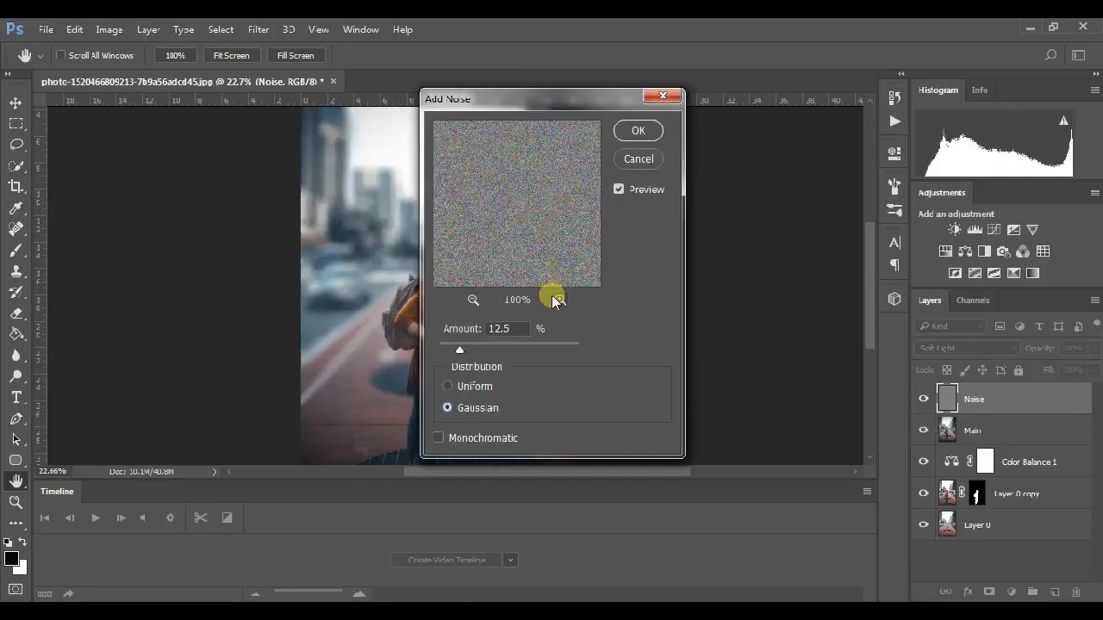
click(623, 278)
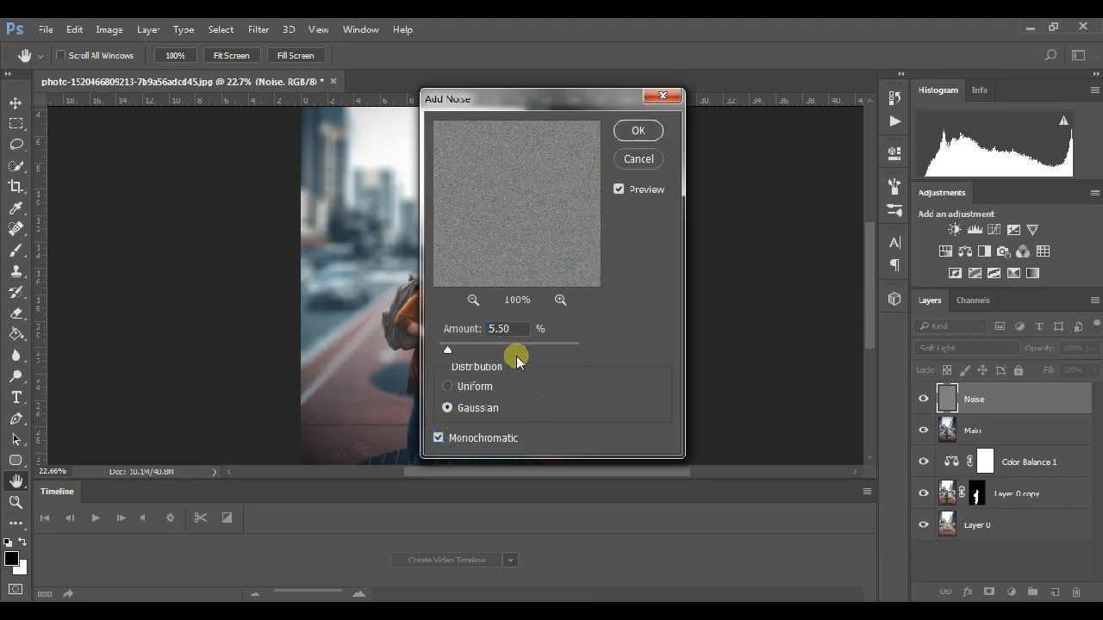
click(642, 131)
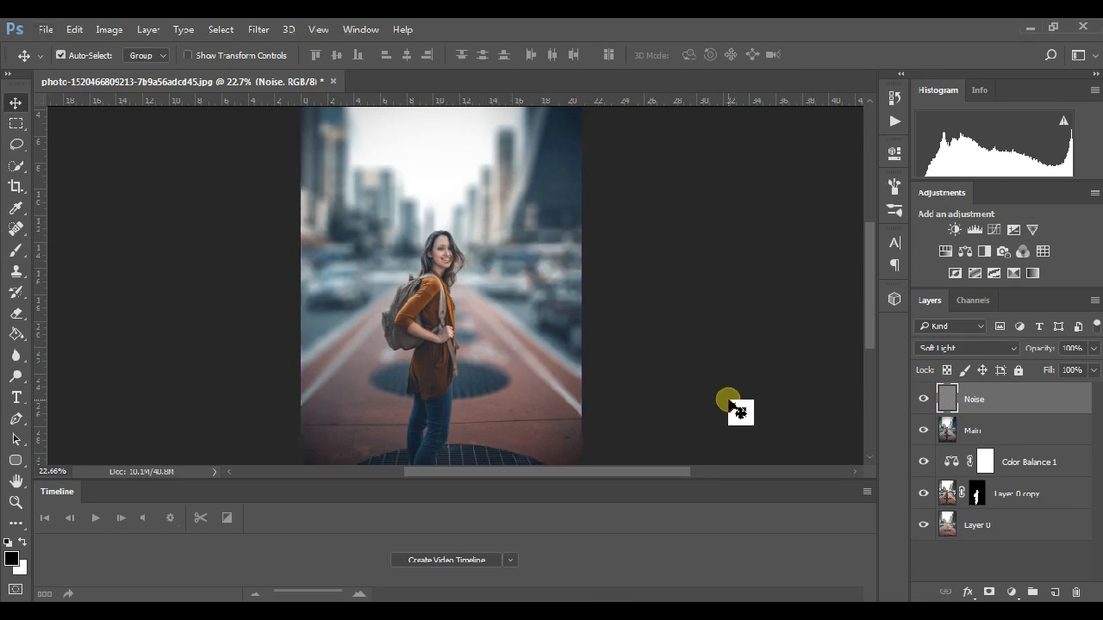
Convert the Noise layer to a smart object and apply a Gaussian Blur with a 1.5 pixel radius.
right_click(1001, 393)
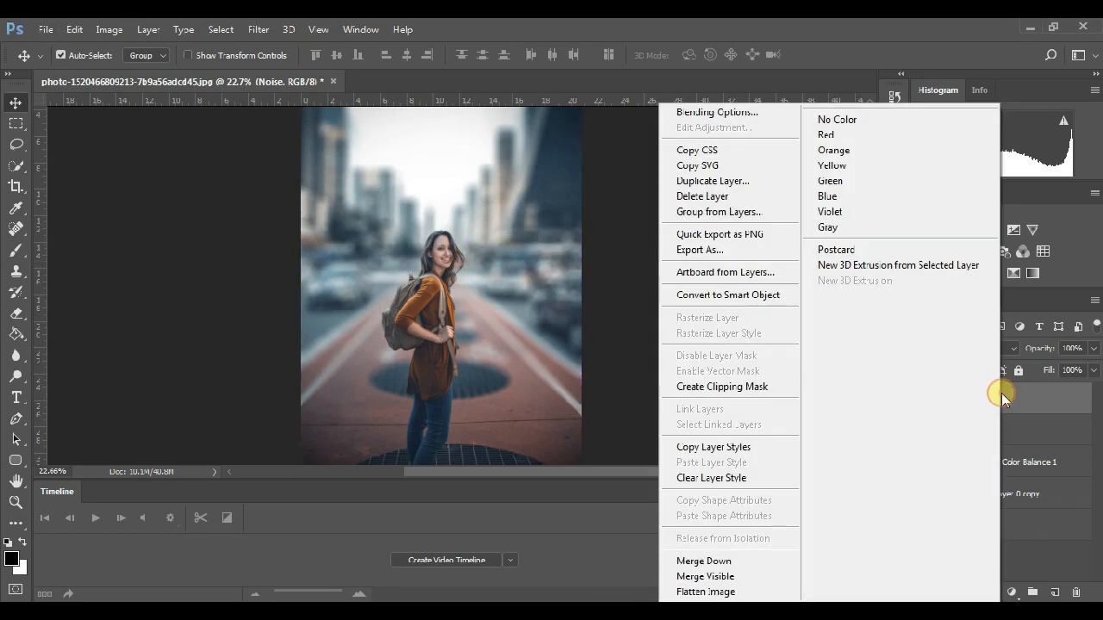
click(743, 297)
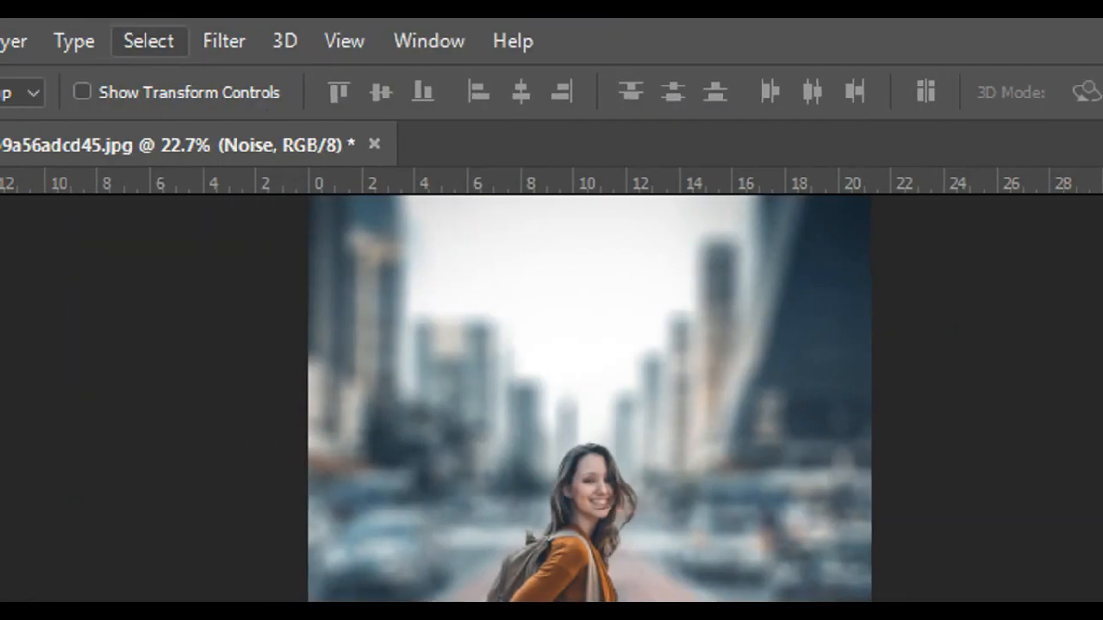
click(254, 29)
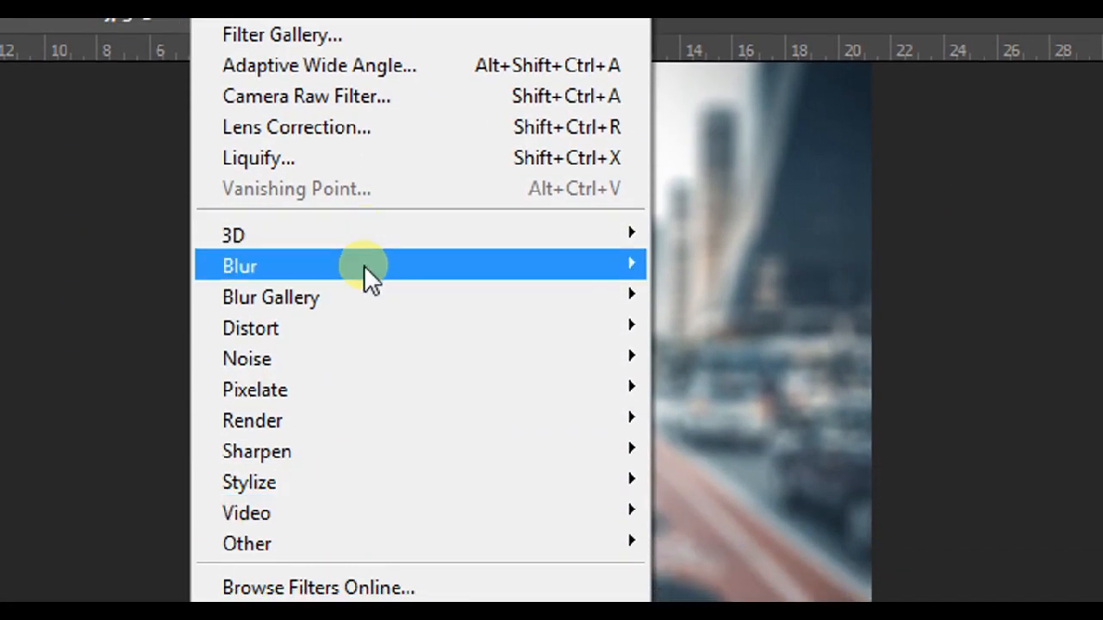
mouse_move(338, 392)
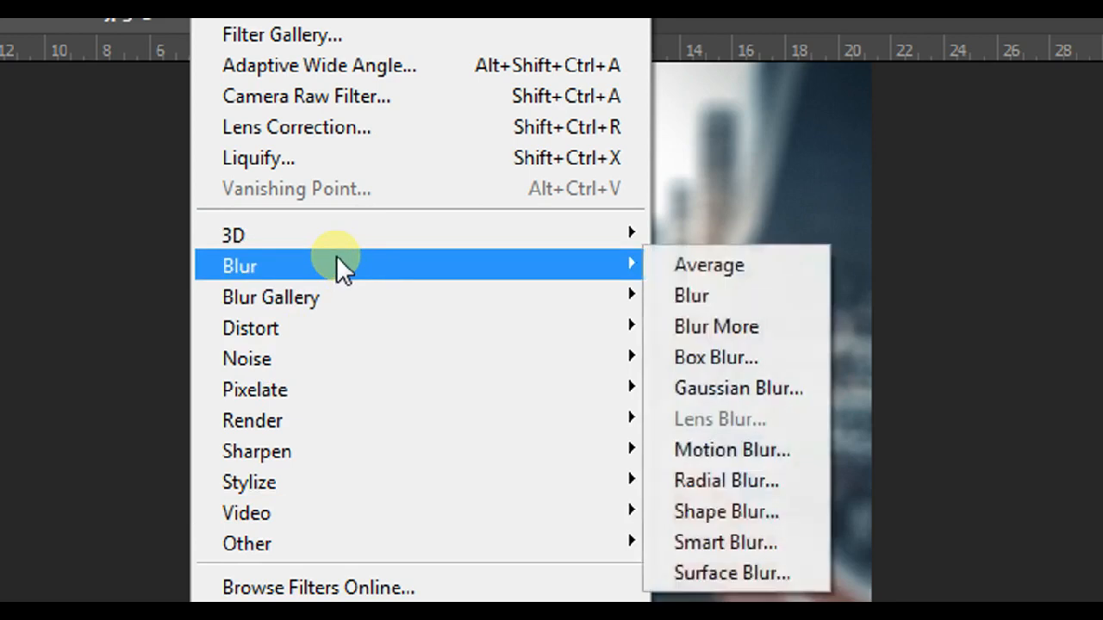
click(738, 388)
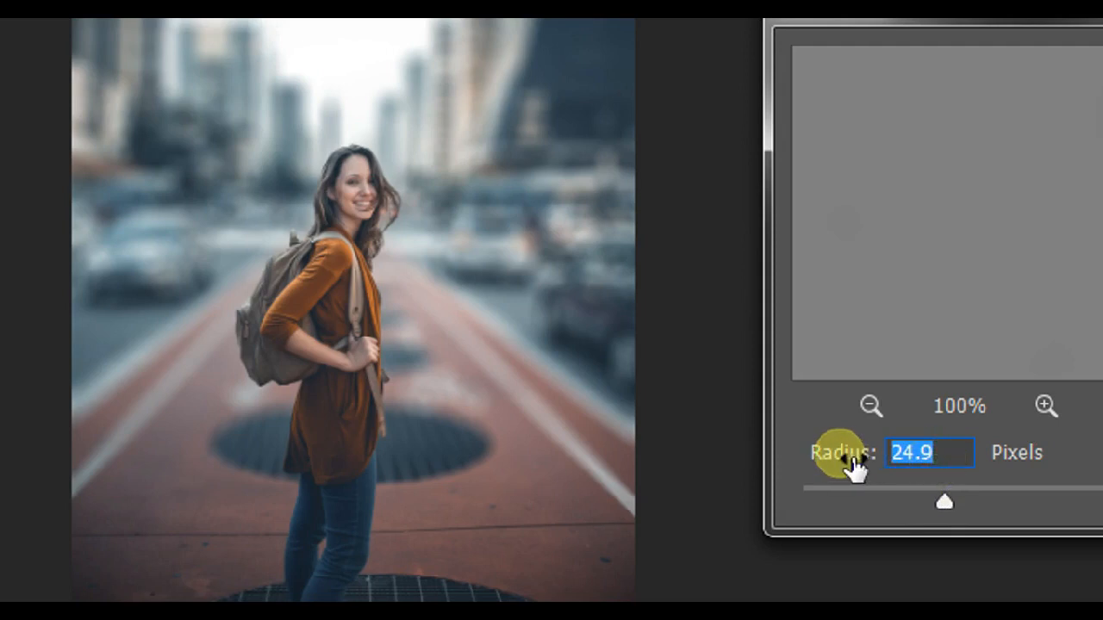
text(1.5)
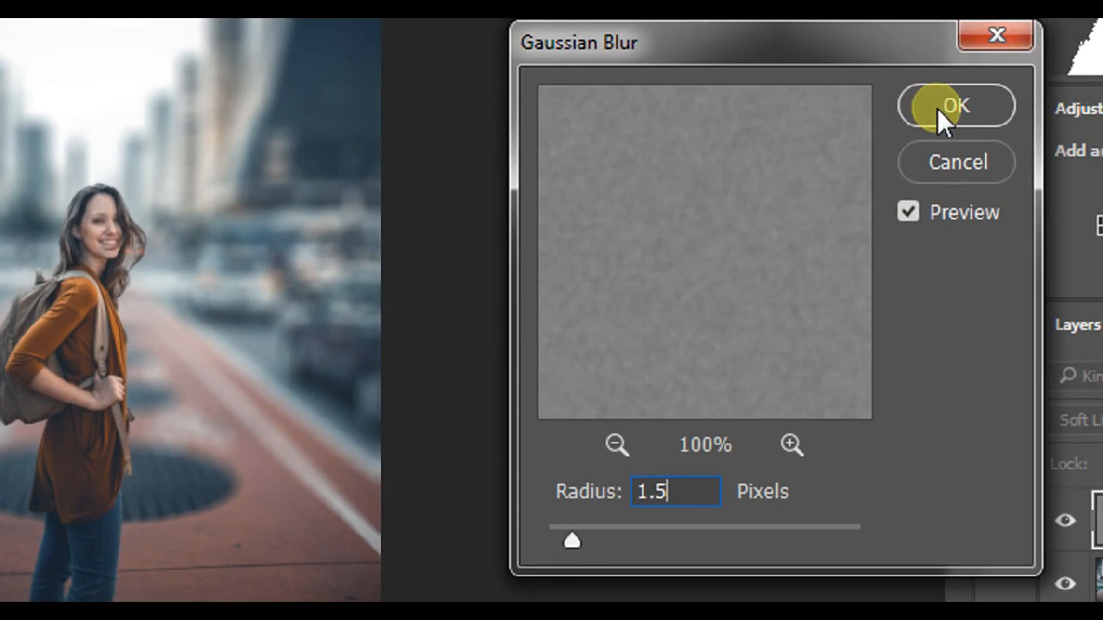
click(937, 108)
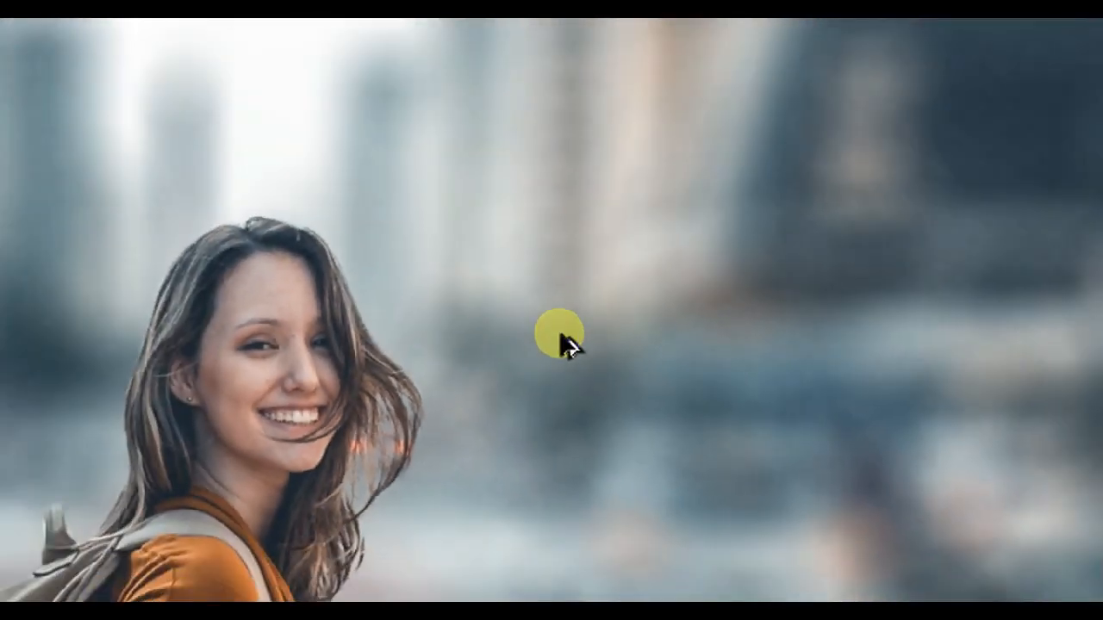
Examine the image with the blurred noise applied, from the woman's face to her feet and as a whole.
scroll(551, 330, down, 5)
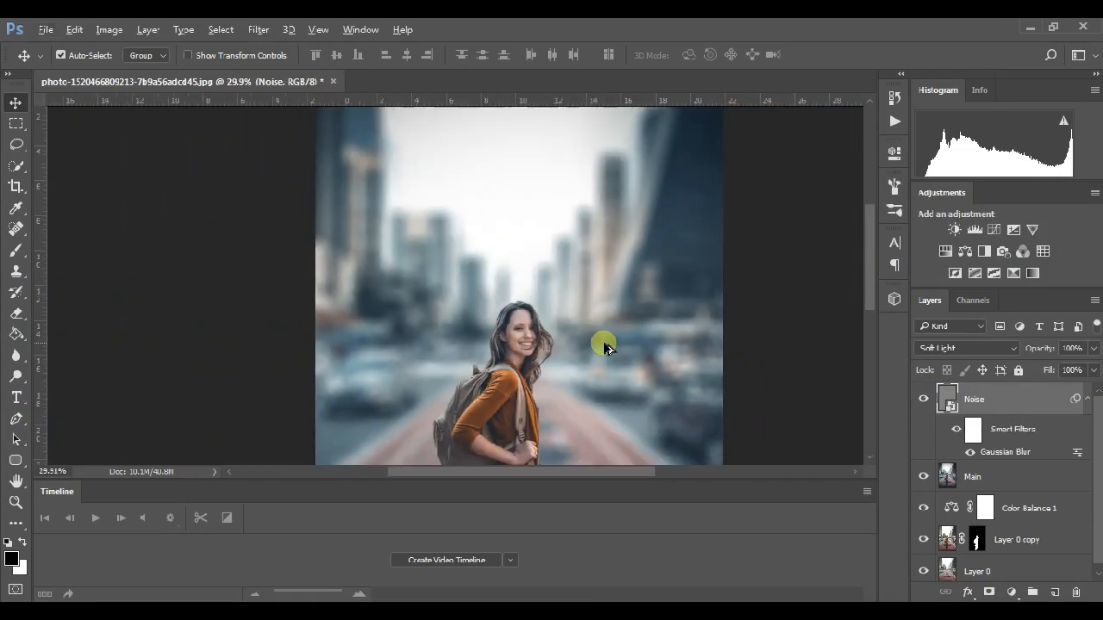
scroll(605, 355, down, 1)
scroll(606, 355, up, 1)
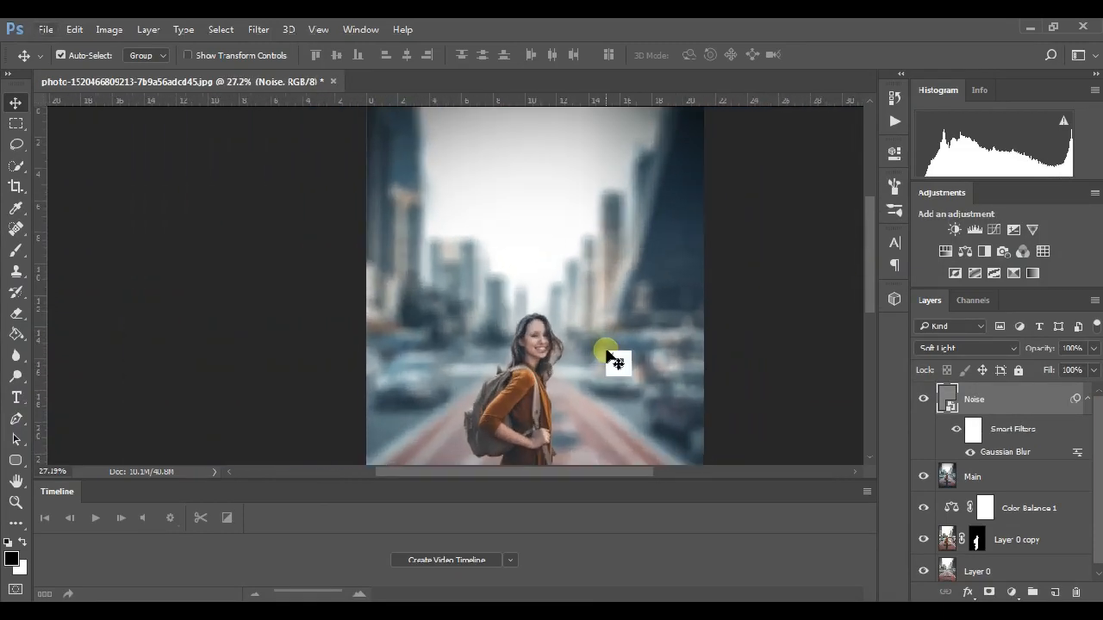
scroll(594, 349, up, 1)
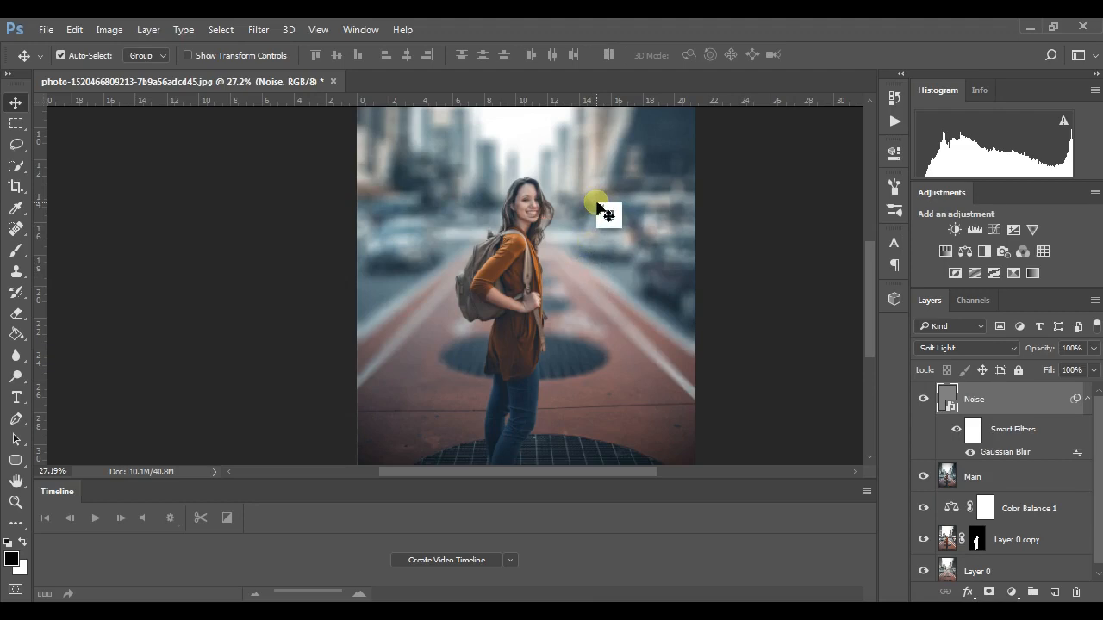
drag(581, 192, 582, 276)
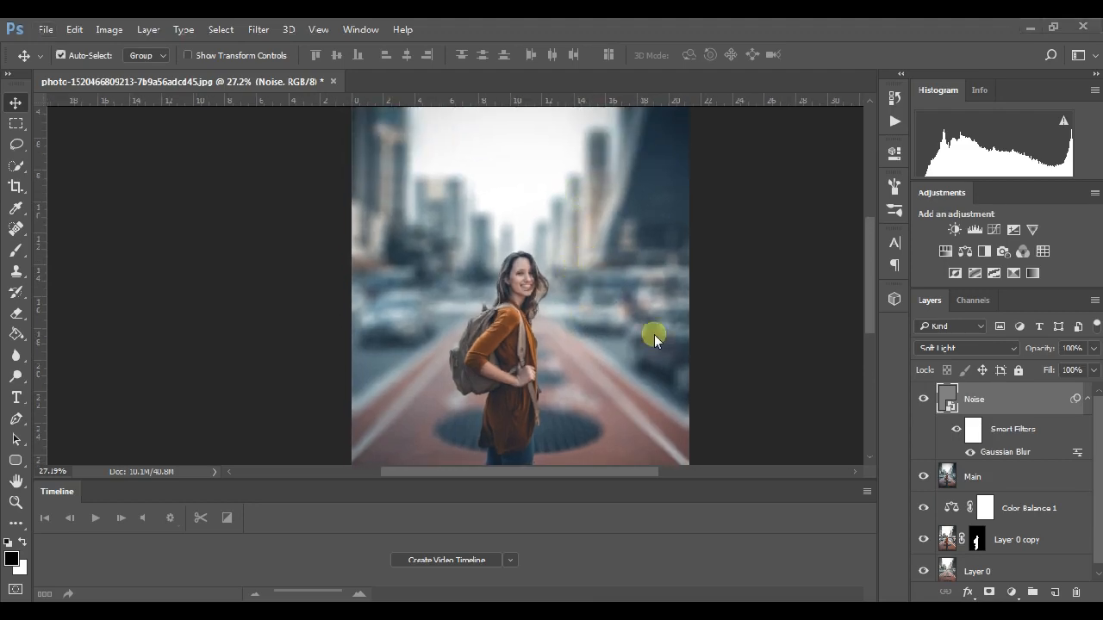
scroll(570, 332, down, 2)
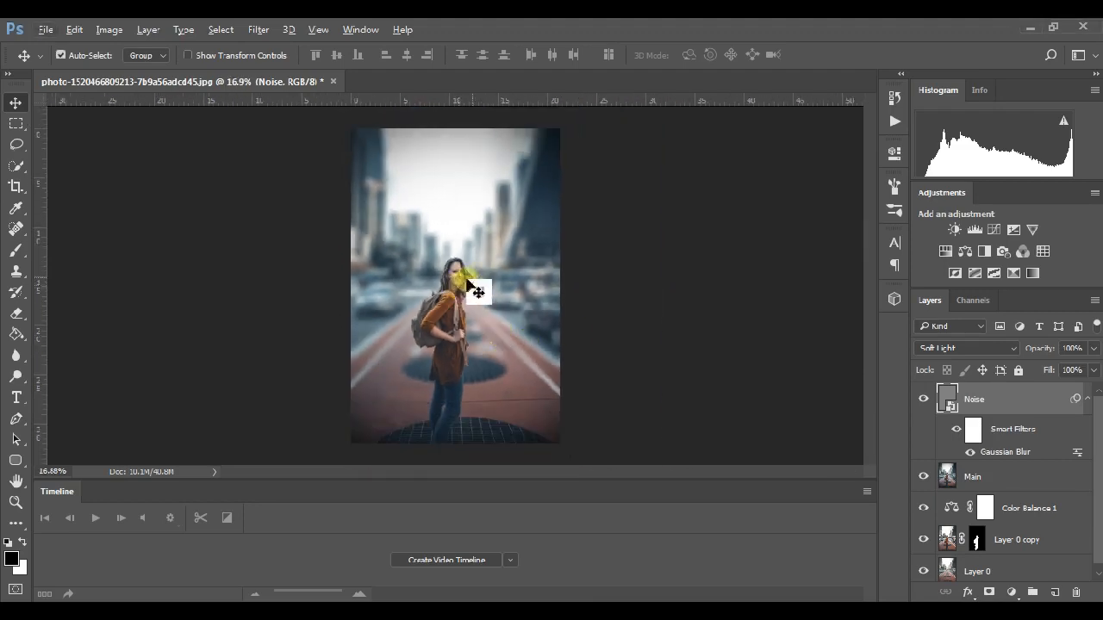